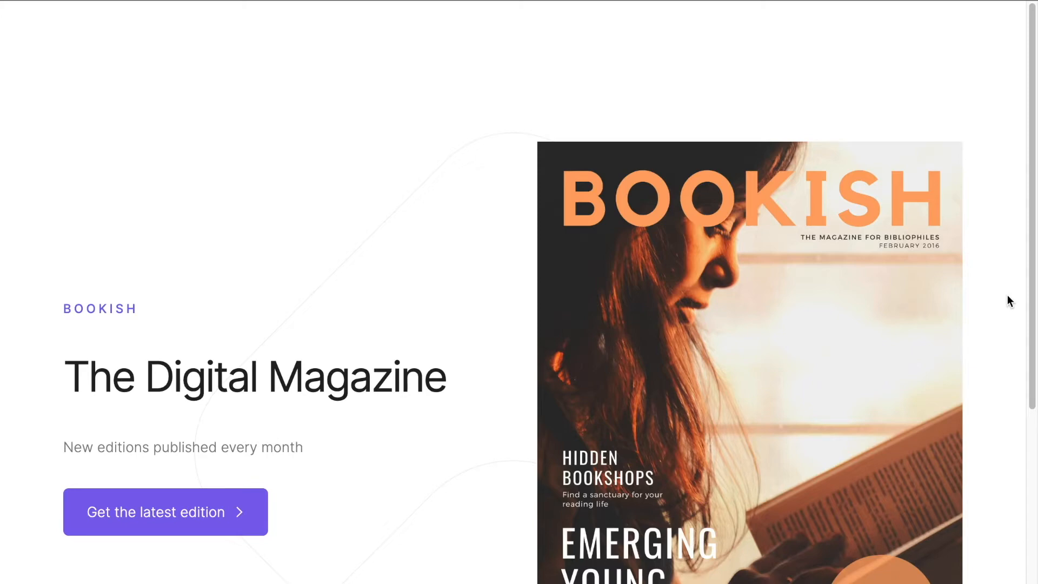
- Look over the published Bookish home page from its heading down to the foot of the magazine cover
scroll(1007, 295, down, 3)
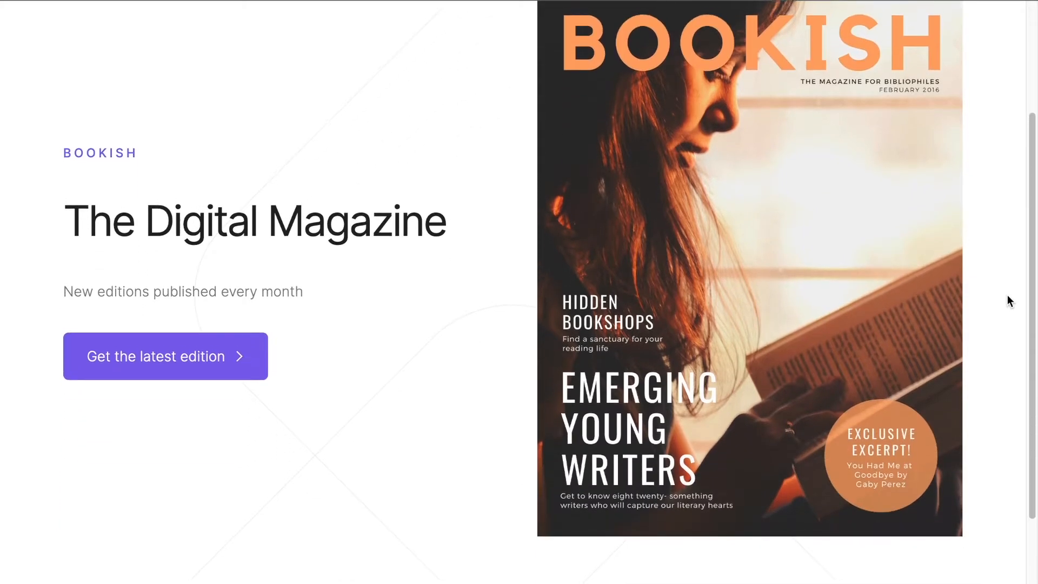
scroll(1008, 295, up, 3)
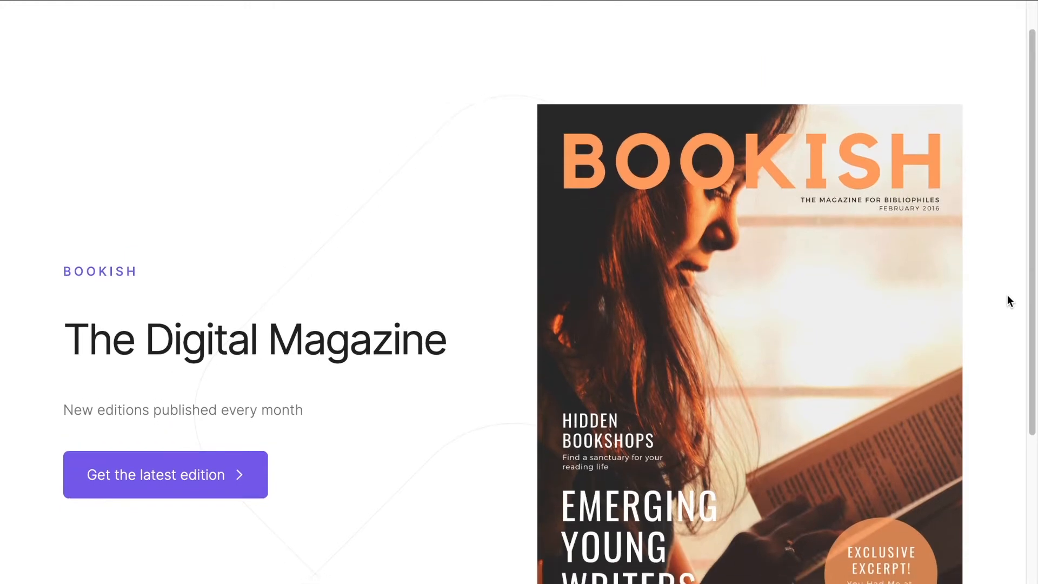
scroll(1007, 301, down, 1)
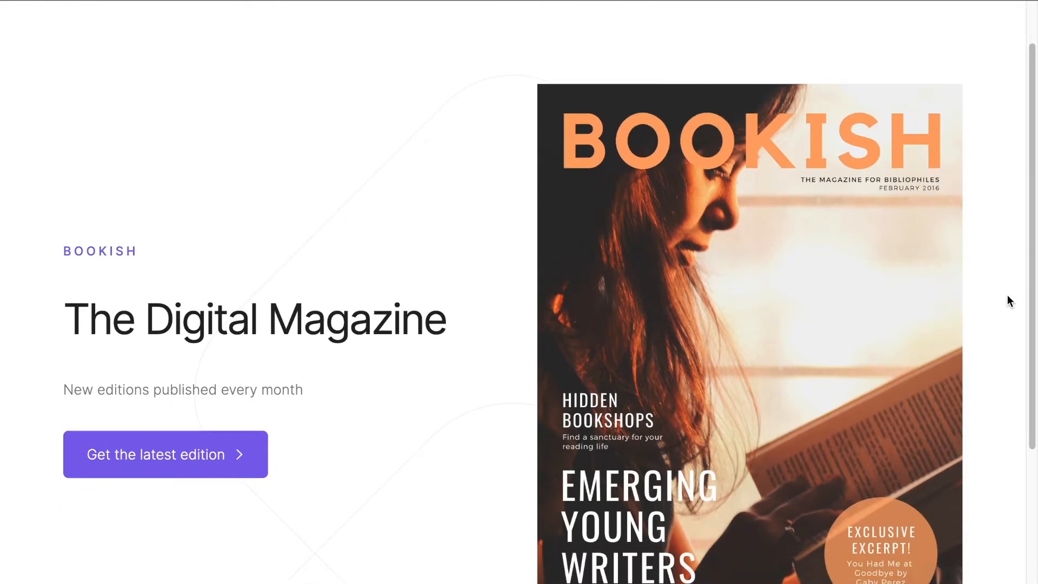
scroll(1007, 296, down, 2)
scroll(1007, 296, down, 1)
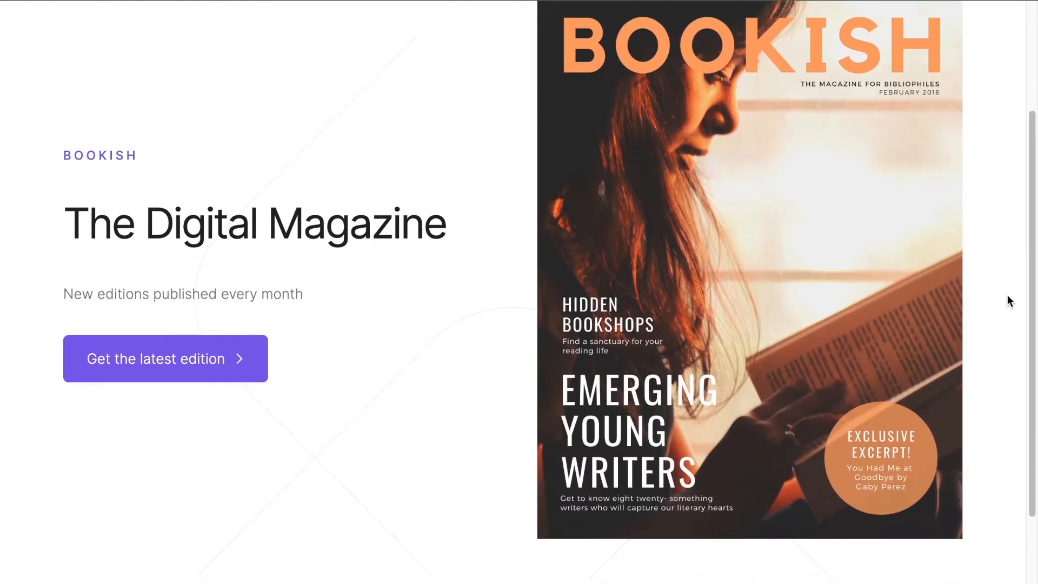
scroll(1007, 295, up, 3)
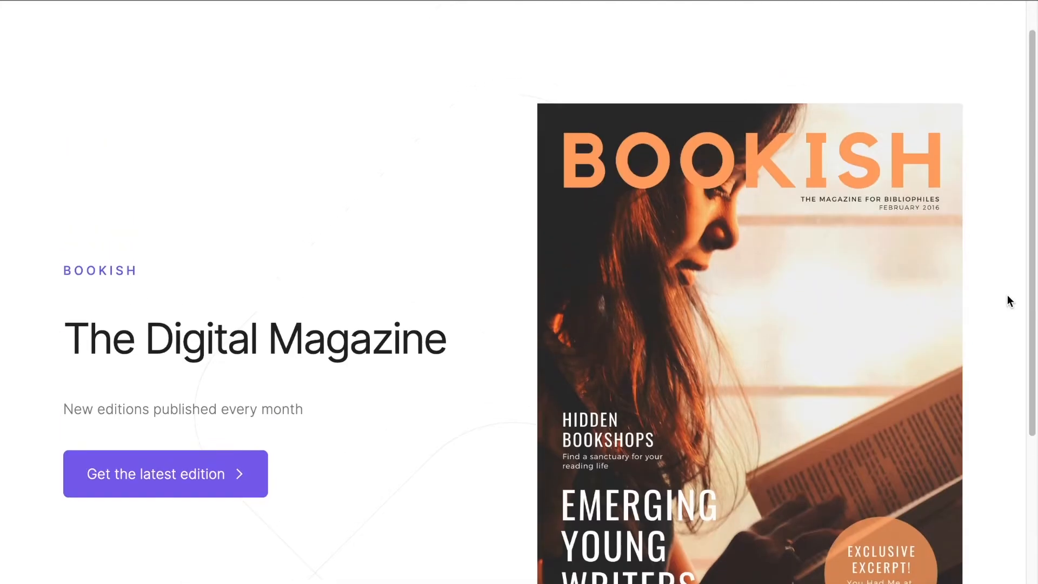
scroll(1007, 296, down, 2)
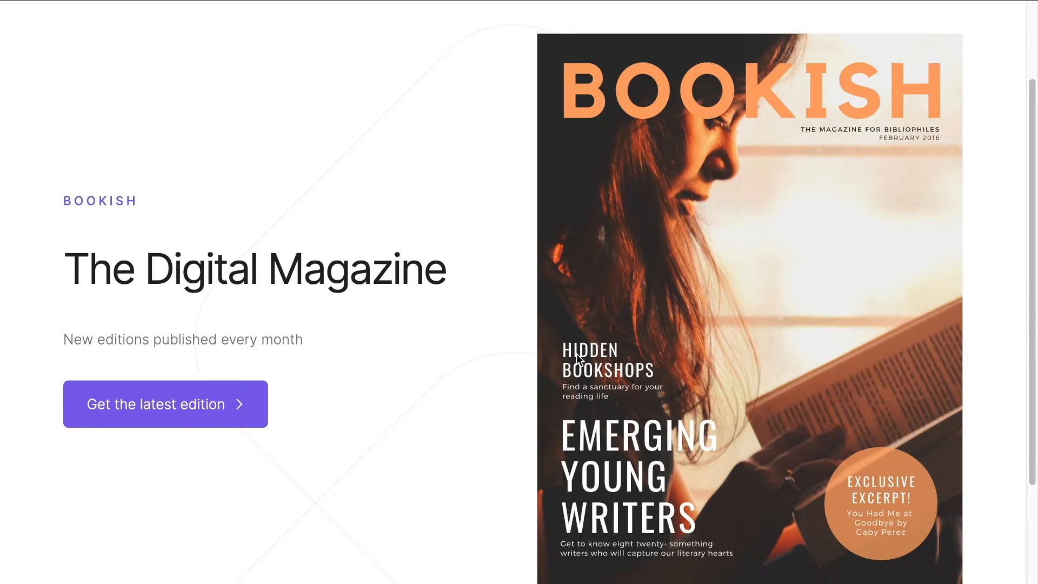
- Visit the pricing page through the home page's "Get the latest edition" link, going back home once in between
click(149, 413)
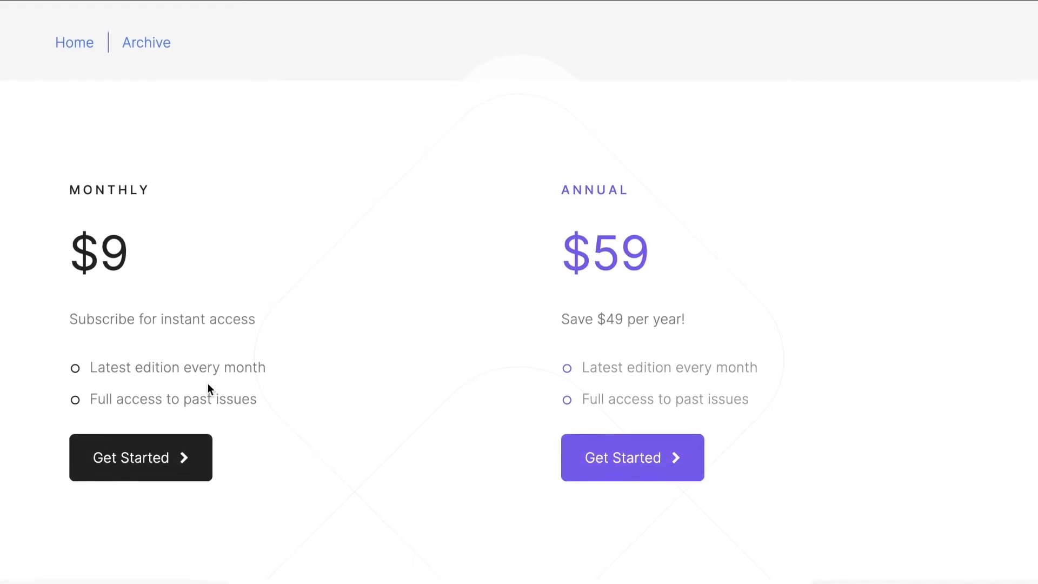
click(71, 45)
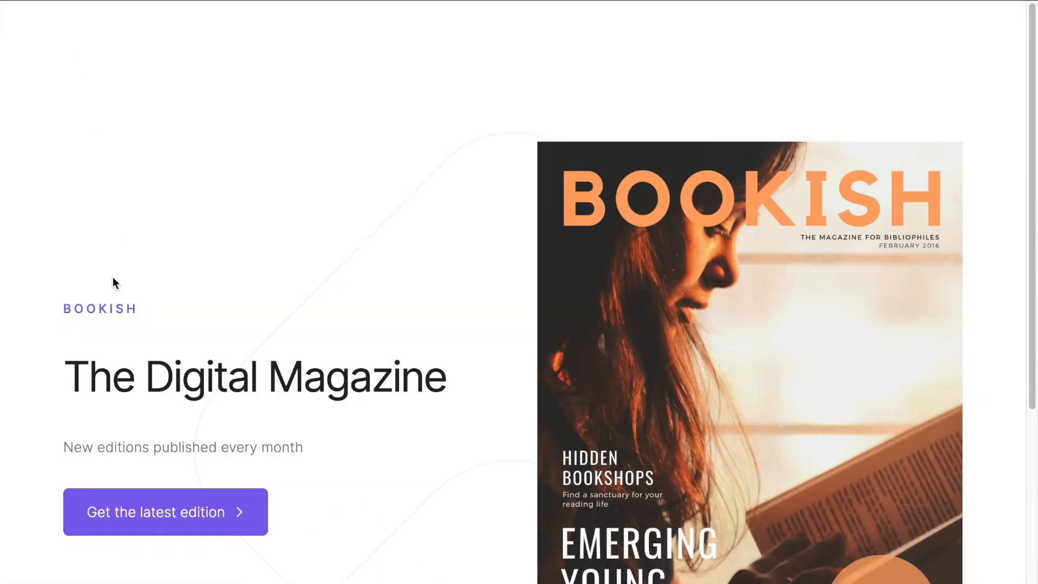
click(120, 503)
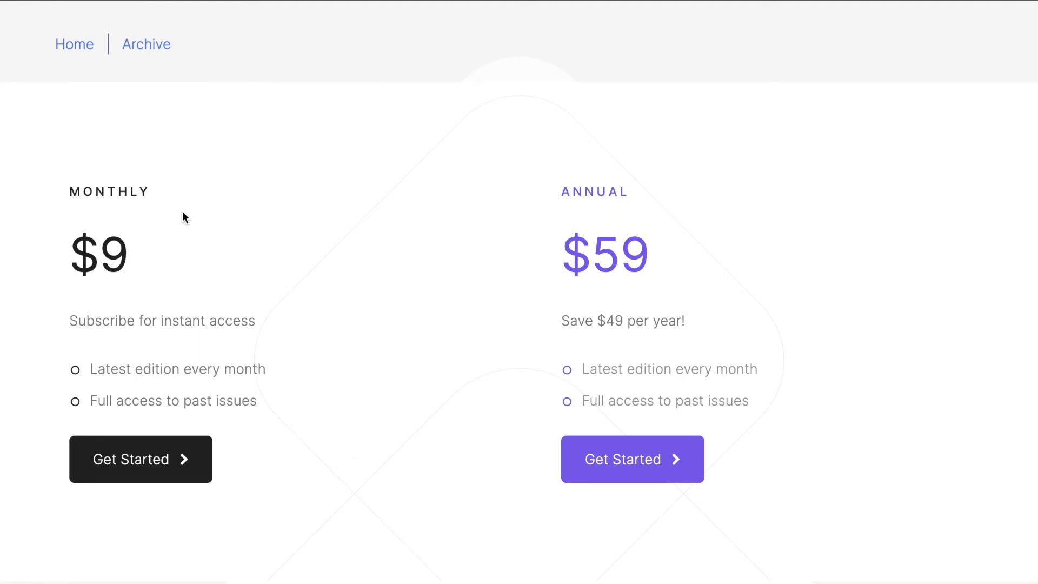
- Open the Archive page from the pricing page and view its previous magazine editions
click(148, 44)
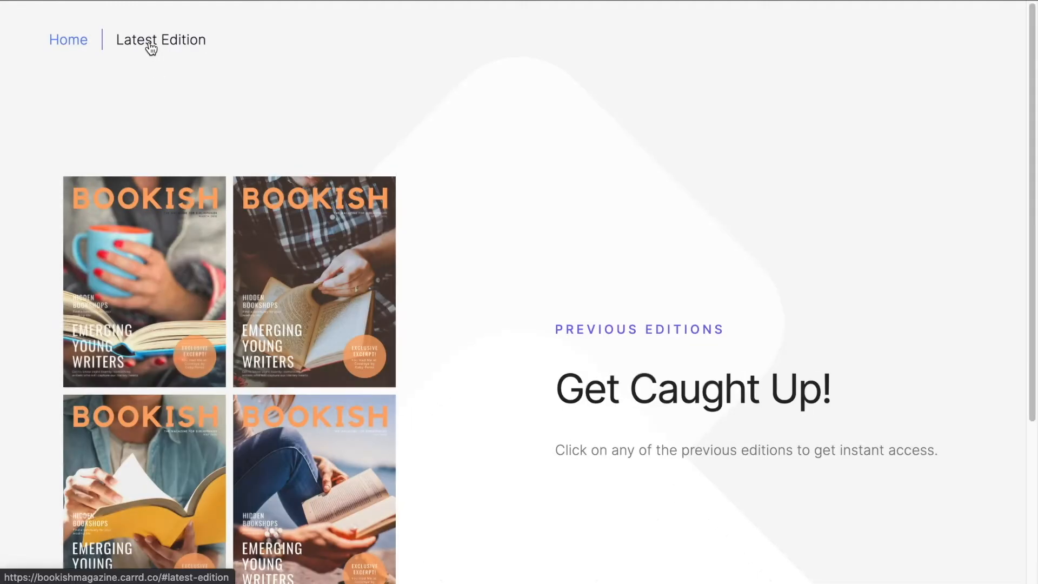
scroll(164, 167, down, 1)
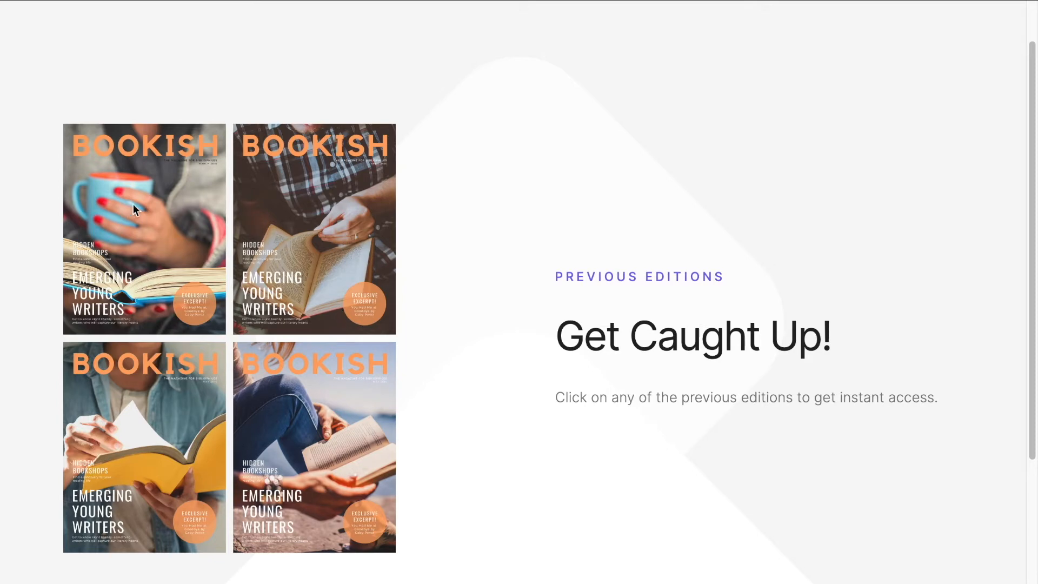
scroll(178, 201, up, 1)
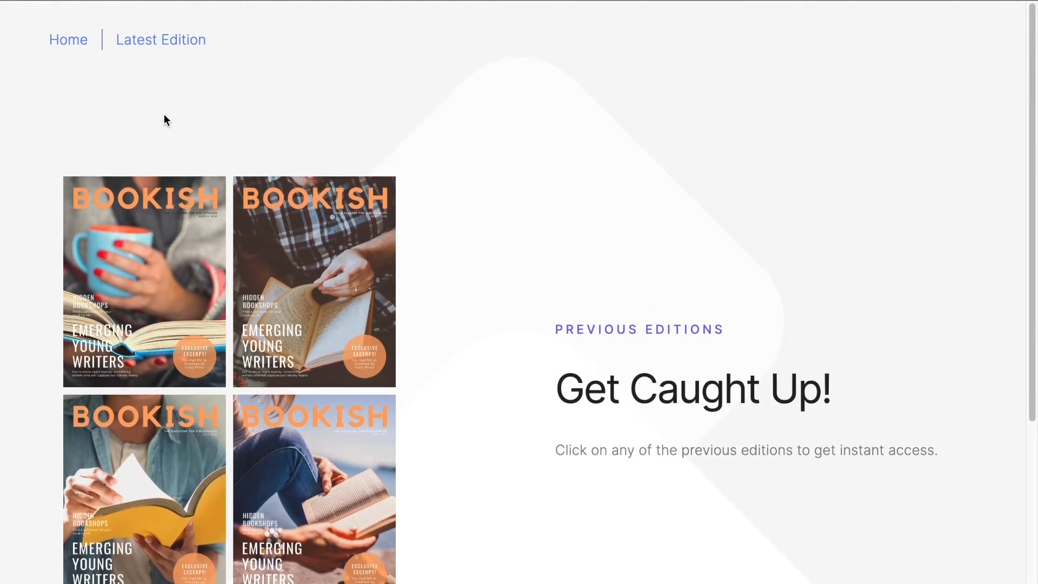
- Open the Latest Edition page and examine the February 2022 issue with its download link and cover
click(155, 44)
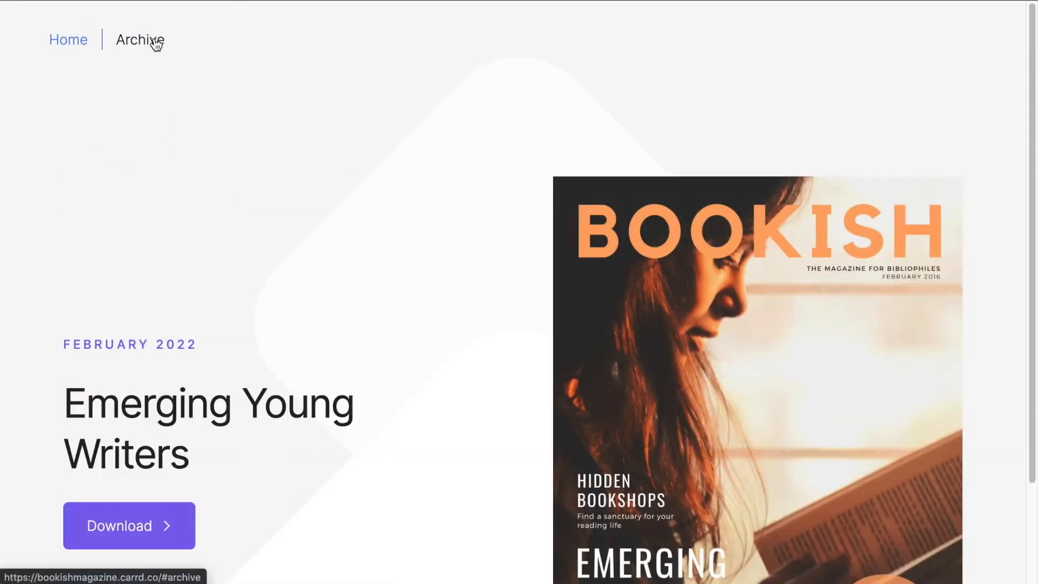
scroll(193, 284, down, 2)
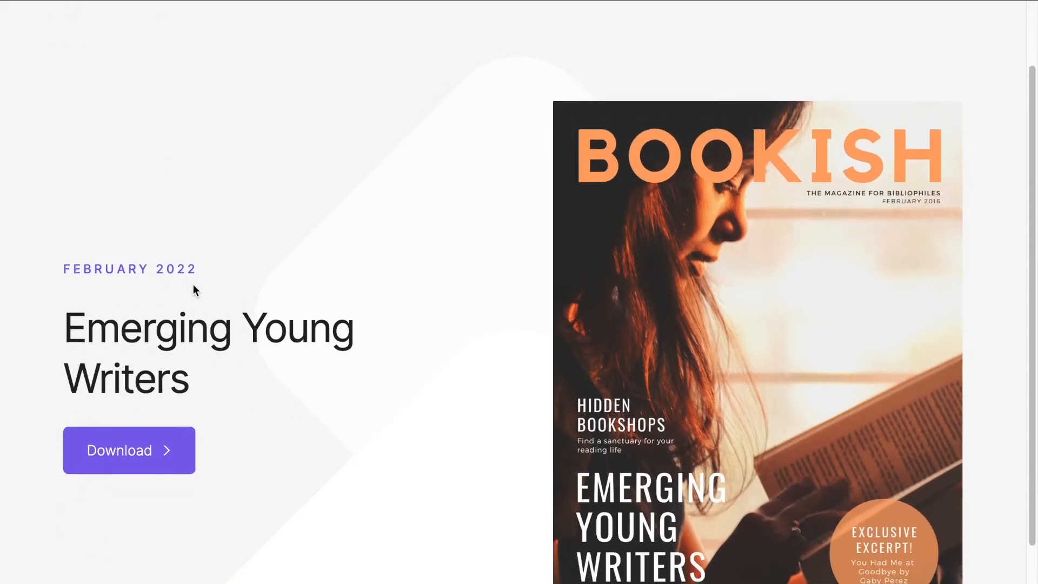
scroll(193, 284, up, 1)
scroll(193, 285, down, 1)
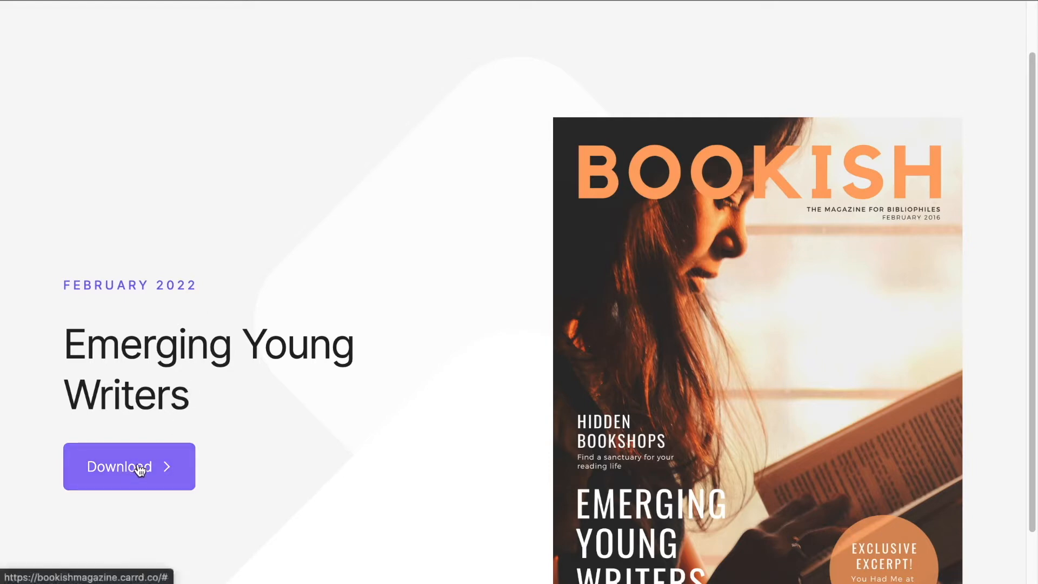
scroll(266, 431, down, 1)
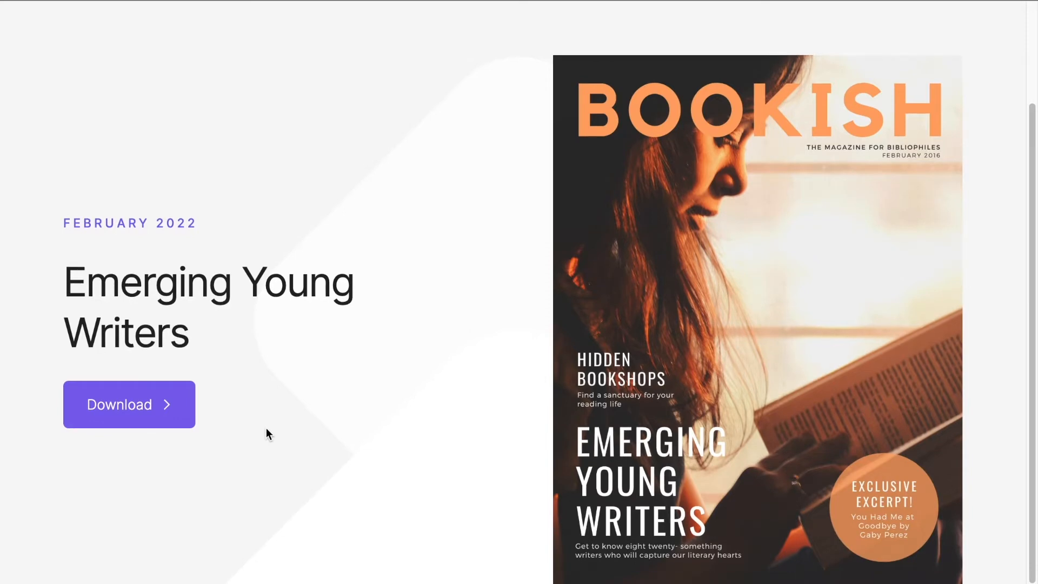
scroll(263, 290, up, 2)
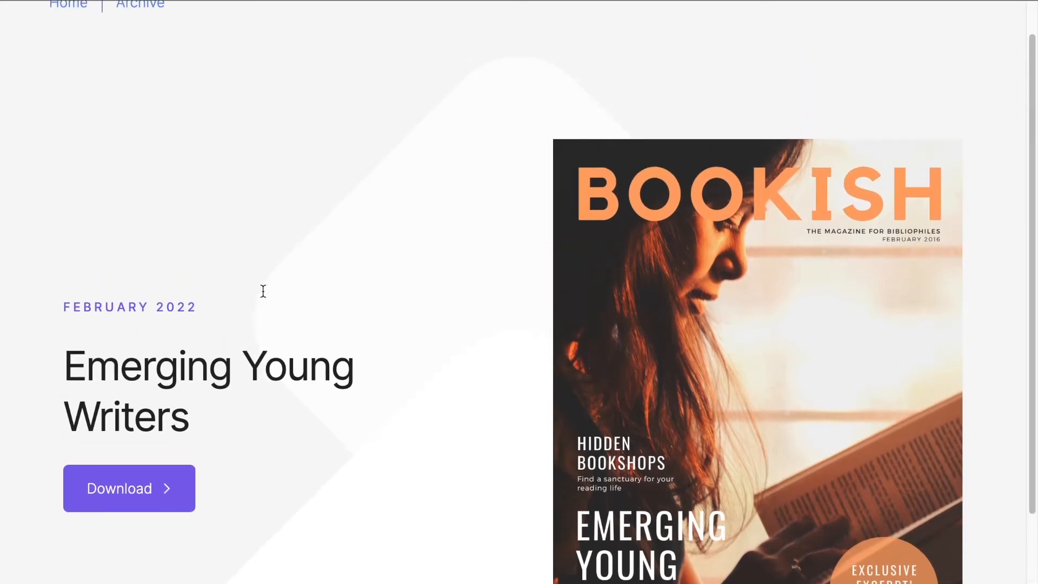
- Go back to the Archive page and examine the grid of past editions beside the "Get Caught Up!" text
click(155, 49)
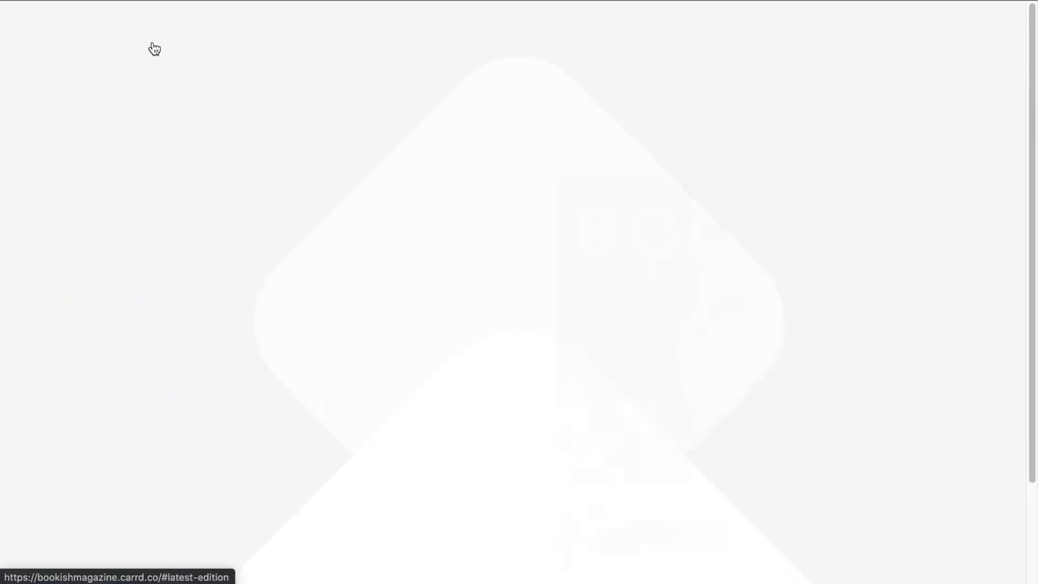
scroll(312, 200, down, 1)
scroll(312, 200, down, 1)
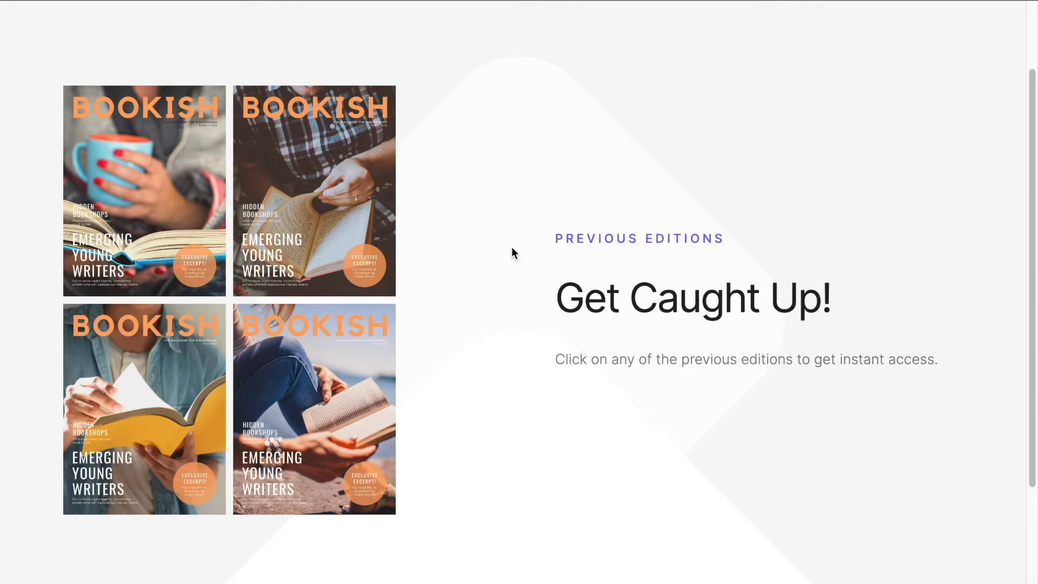
scroll(512, 247, up, 2)
scroll(511, 248, down, 1)
scroll(511, 248, down, 2)
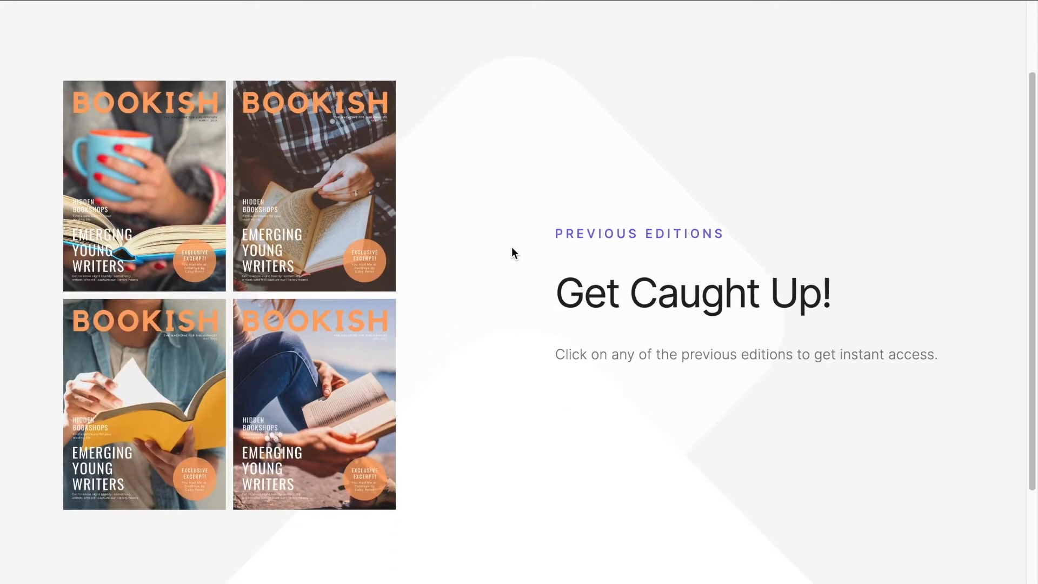
scroll(512, 247, up, 3)
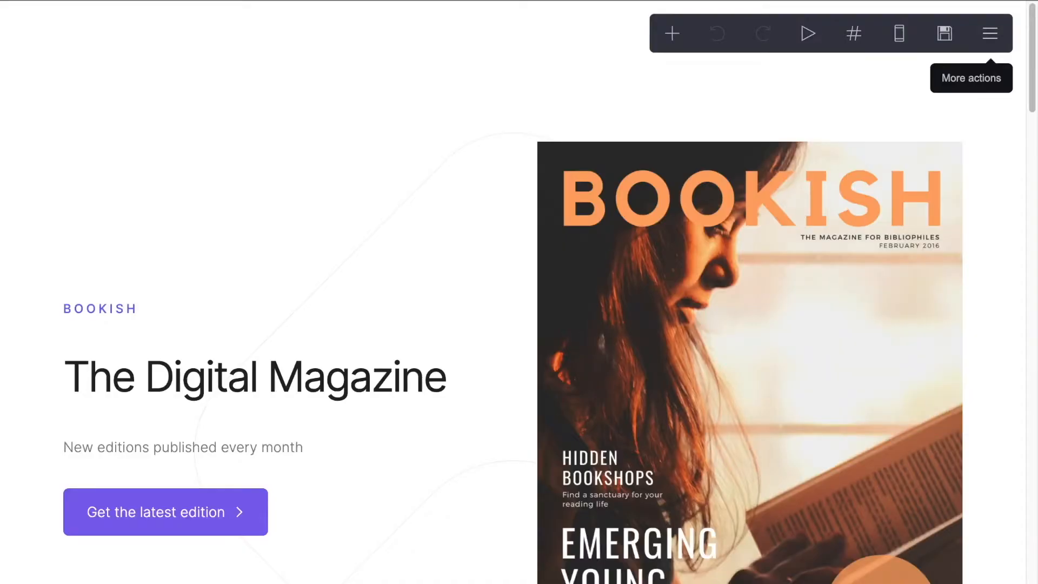
- In the Carrd editor, examine how the home, pricing, latest edition and archive sections are stacked on one page
scroll(468, 209, down, 5)
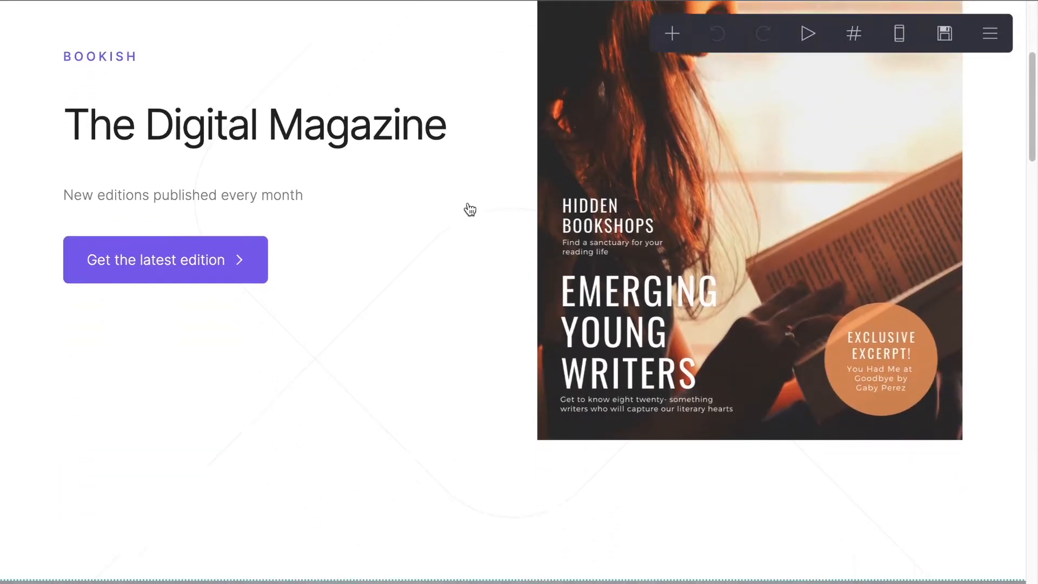
scroll(469, 208, down, 5)
scroll(470, 209, up, 2)
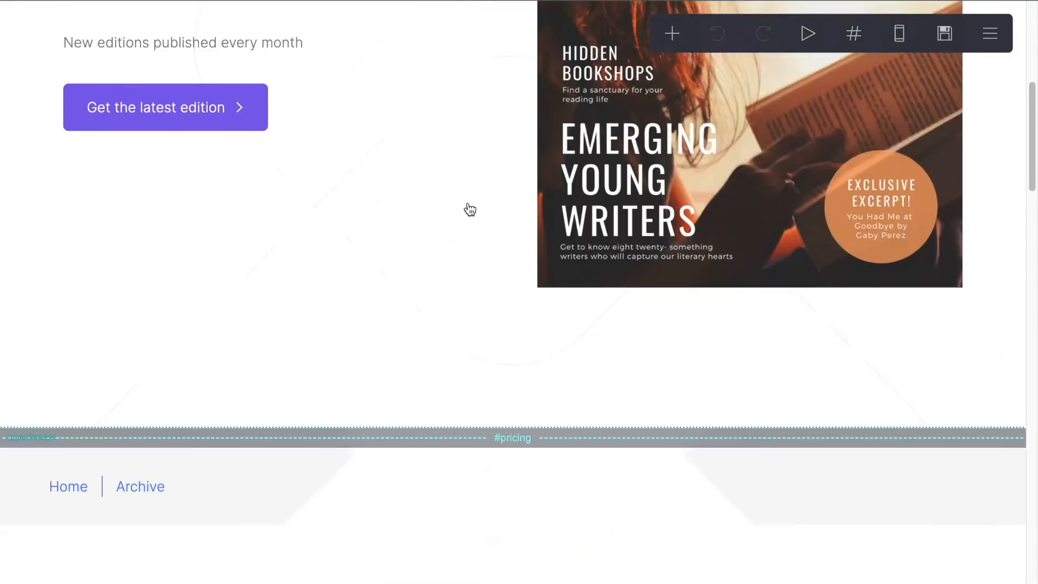
scroll(469, 210, up, 6)
scroll(470, 210, down, 6)
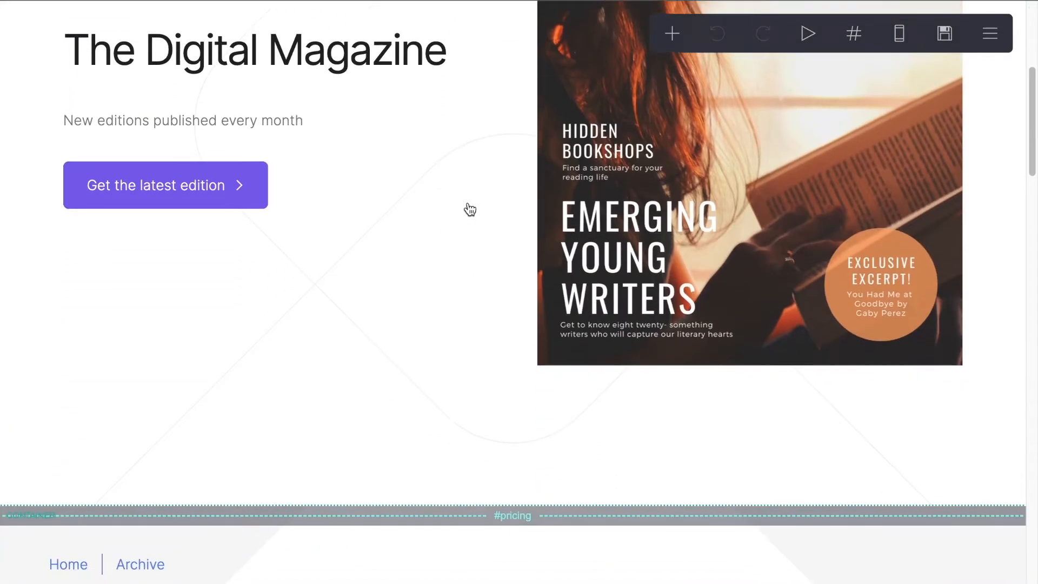
scroll(469, 210, down, 15)
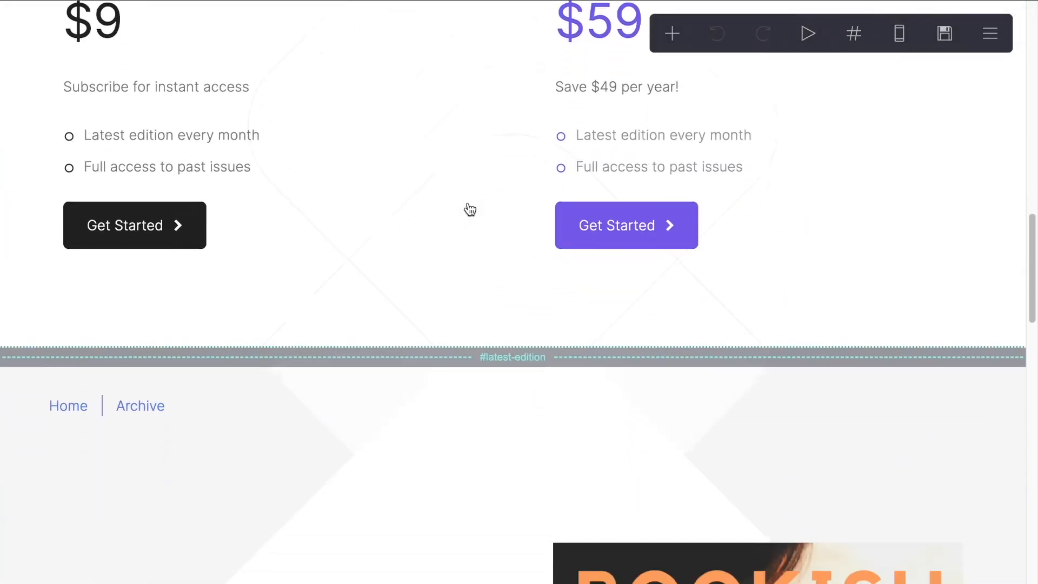
scroll(470, 209, down, 12)
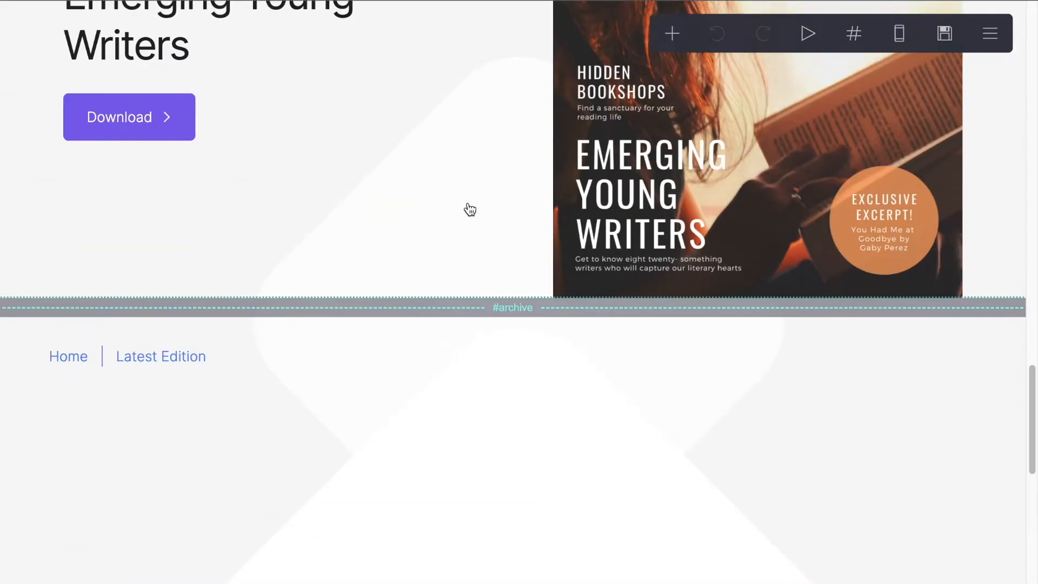
scroll(470, 210, up, 20)
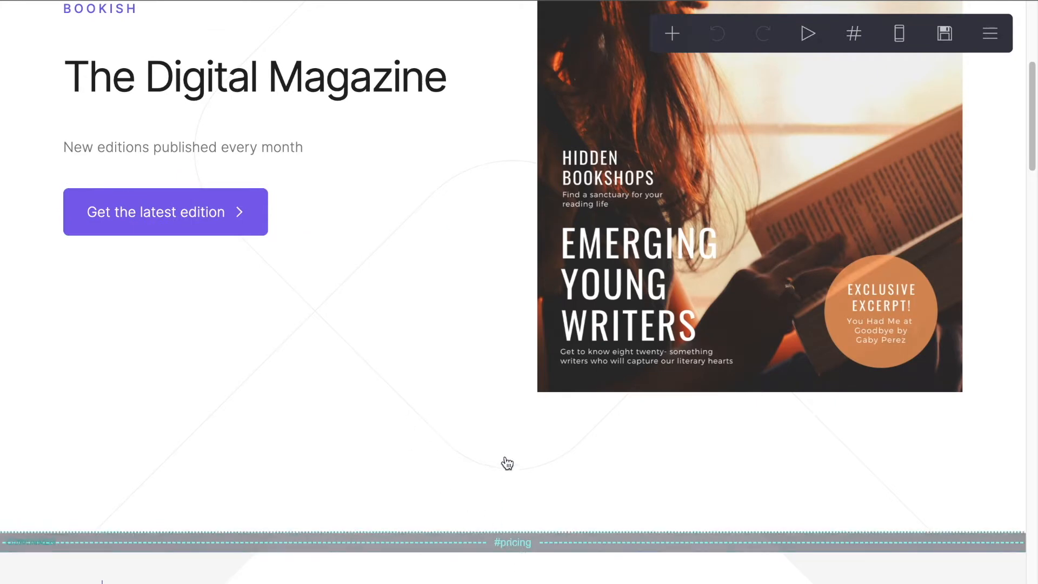
- Go through the #pricing, #latest-edition and #archive section breaks and examine the content that follows each one
scroll(507, 464, down, 5)
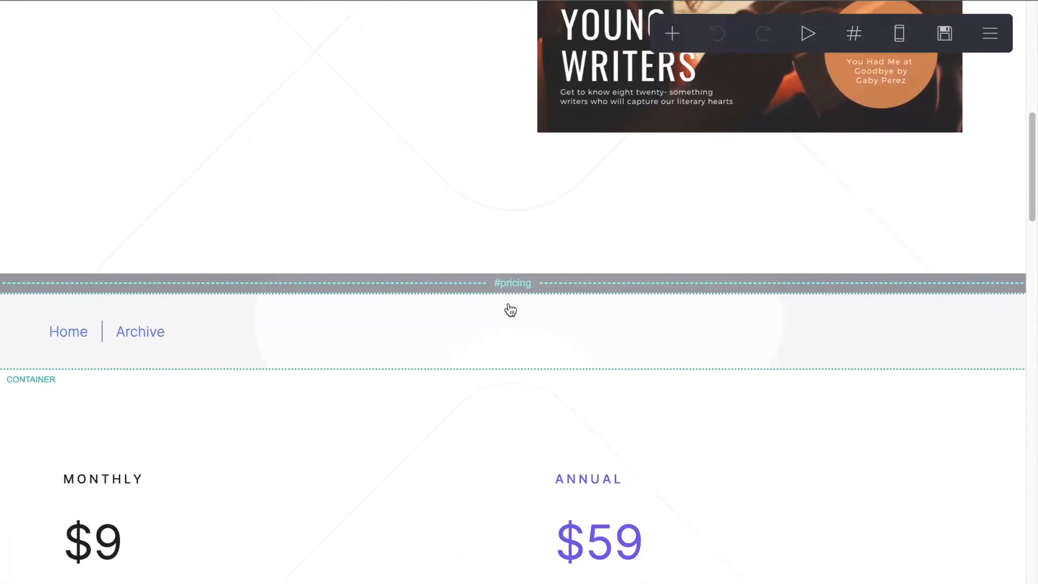
scroll(503, 375, down, 3)
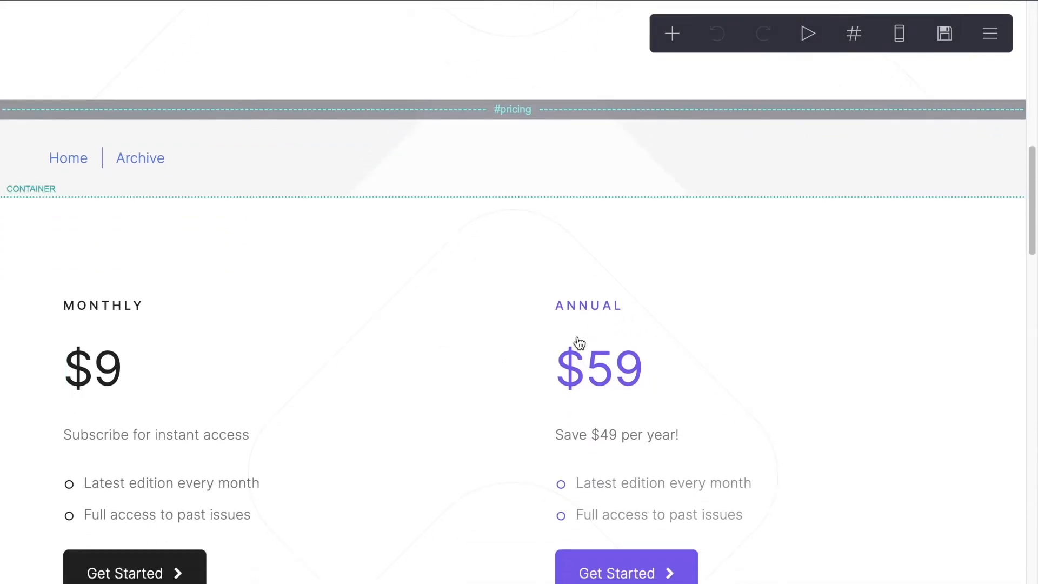
scroll(577, 343, down, 3)
scroll(579, 342, down, 9)
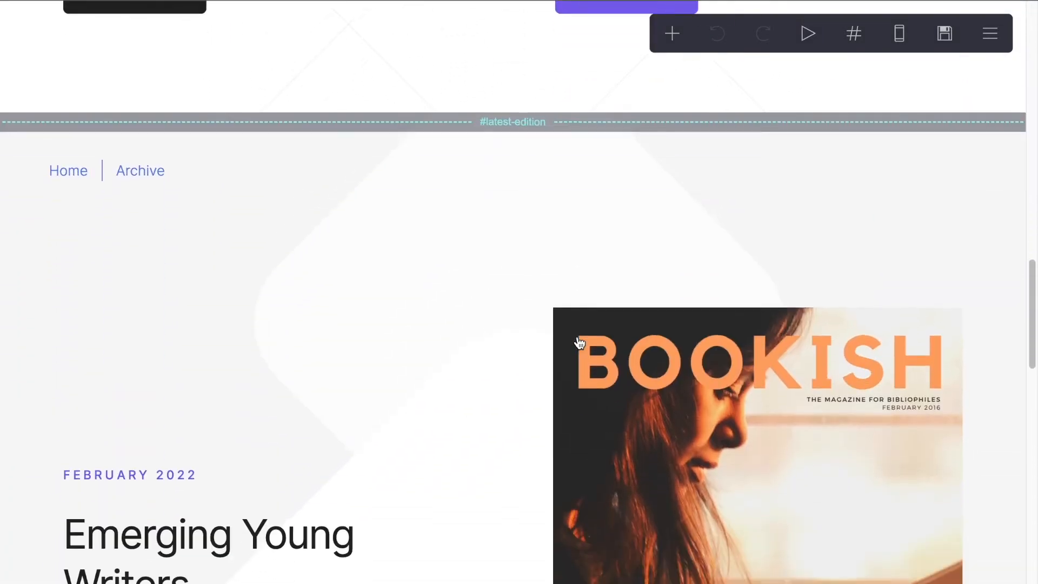
scroll(579, 343, down, 1)
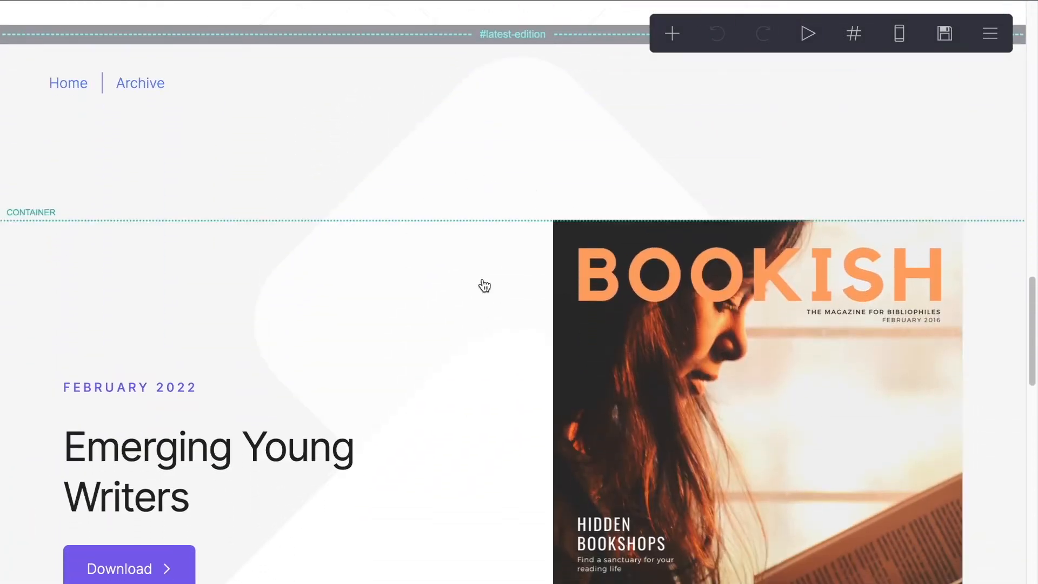
scroll(483, 286, down, 1)
scroll(484, 285, down, 5)
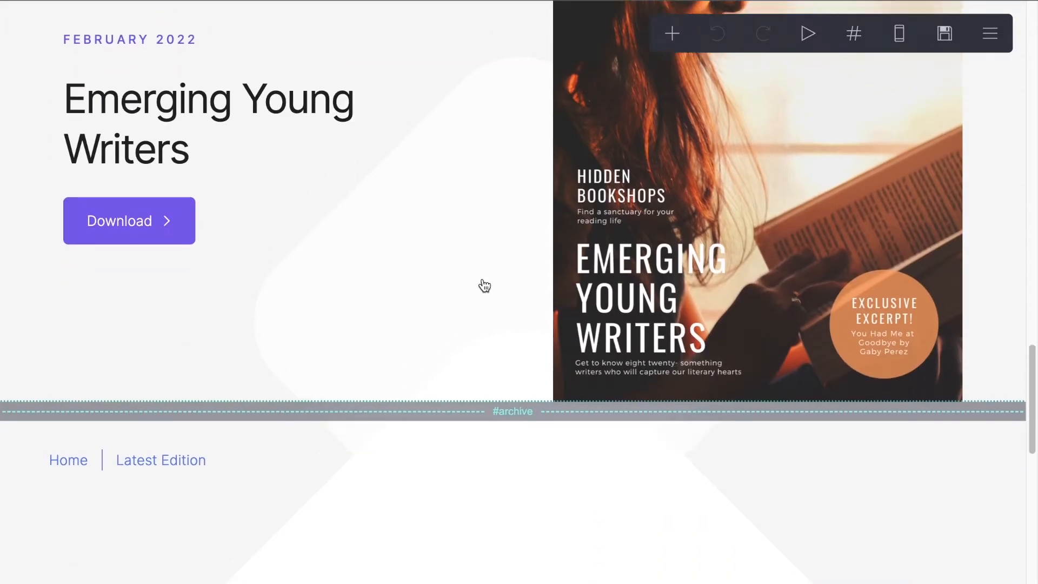
scroll(503, 387, down, 2)
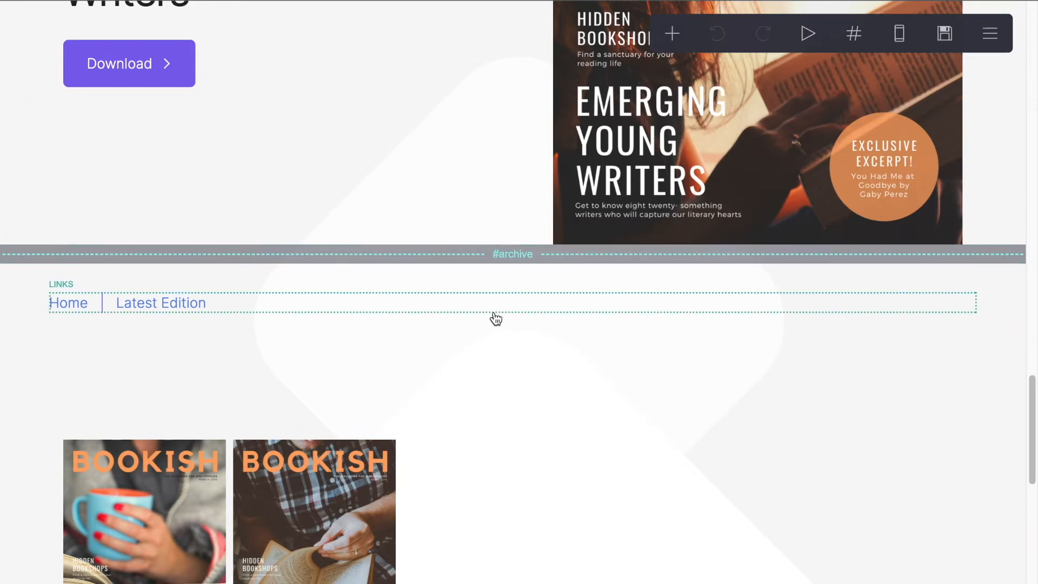
- Open the settings of the #archive section break and examine its control type, name and header options
click(483, 259)
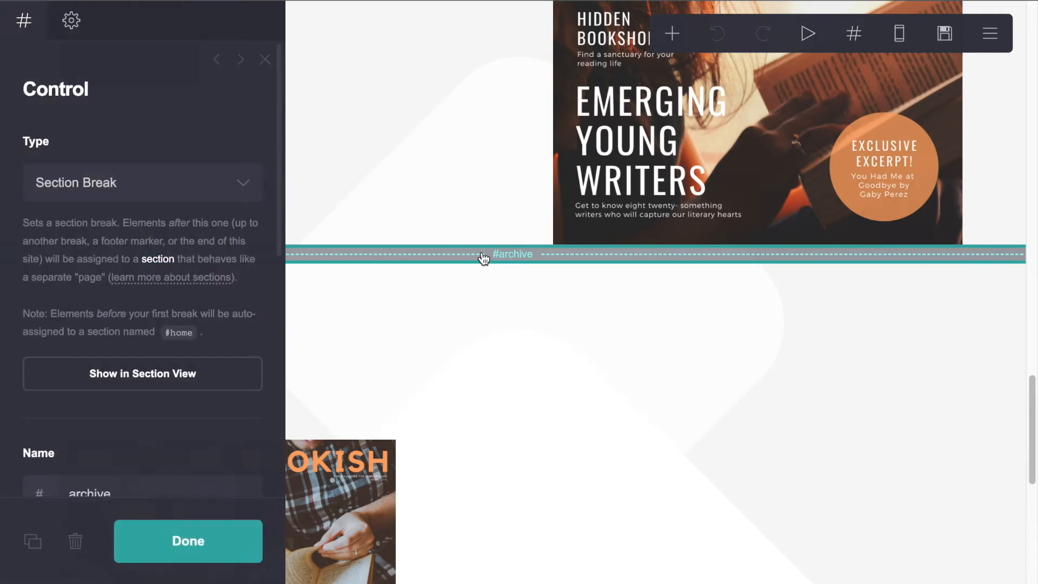
scroll(141, 214, down, 2)
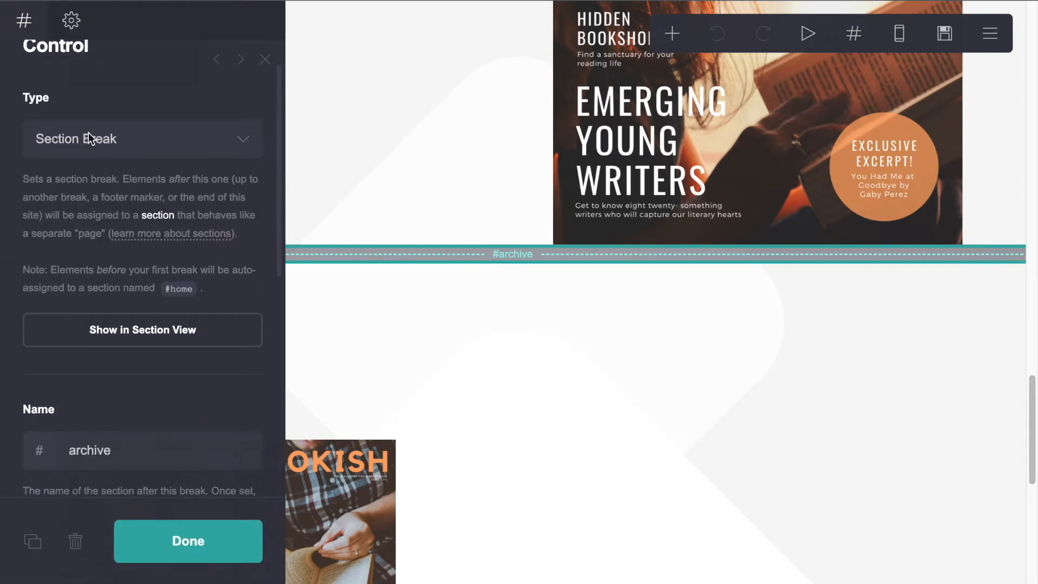
scroll(117, 246, down, 3)
scroll(117, 246, up, 3)
scroll(117, 246, down, 1)
scroll(117, 243, down, 3)
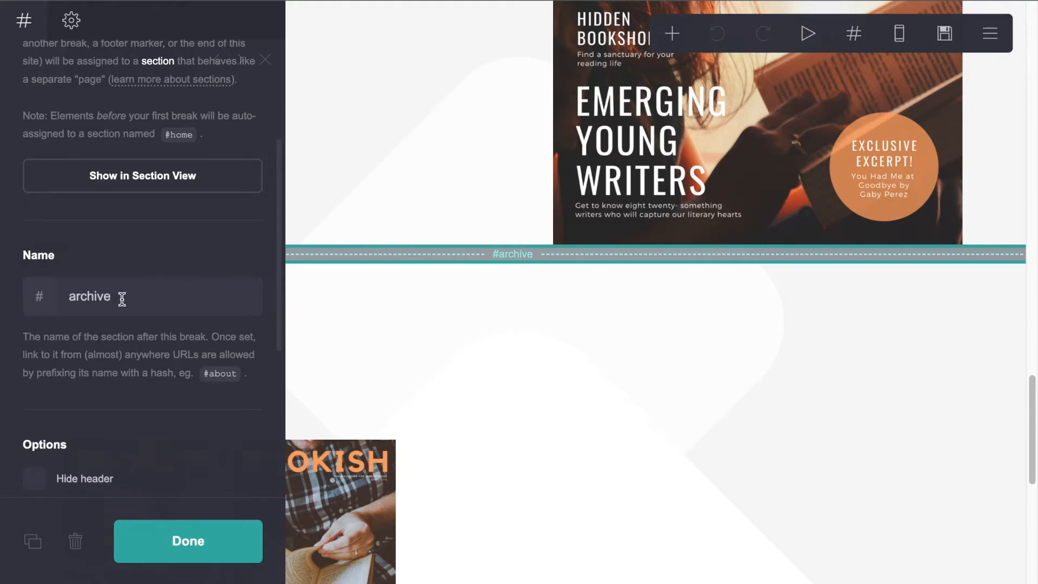
click(463, 330)
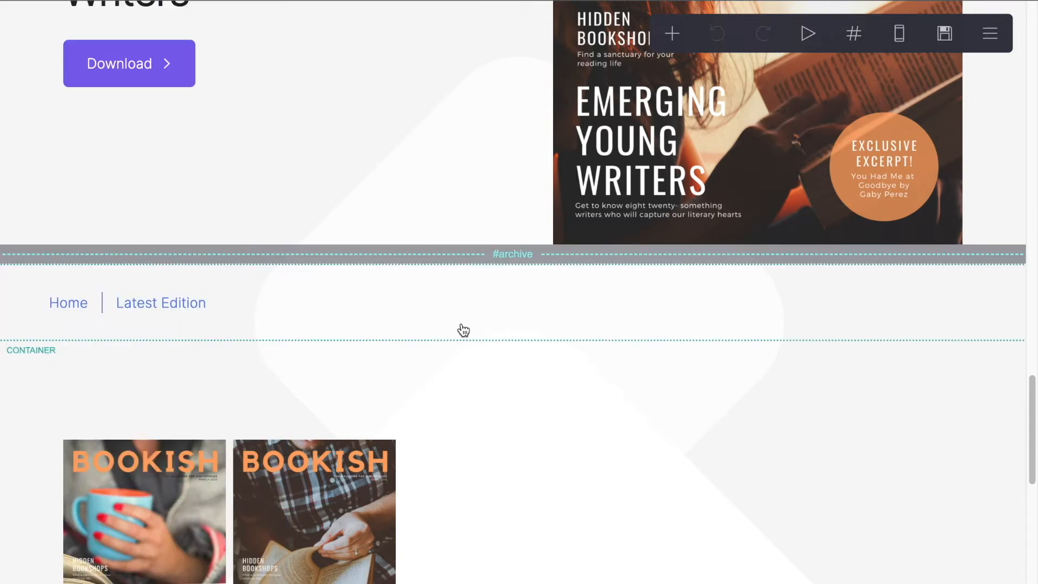
scroll(470, 318, up, 1)
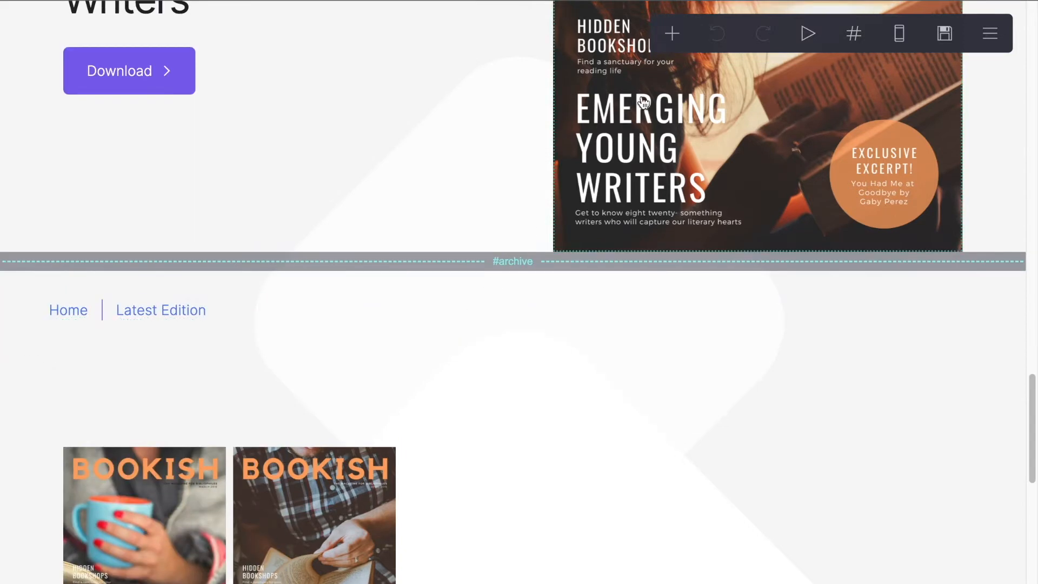
- Try adding a Section Break control, examine its type options and name setting, and undo the addition
click(671, 35)
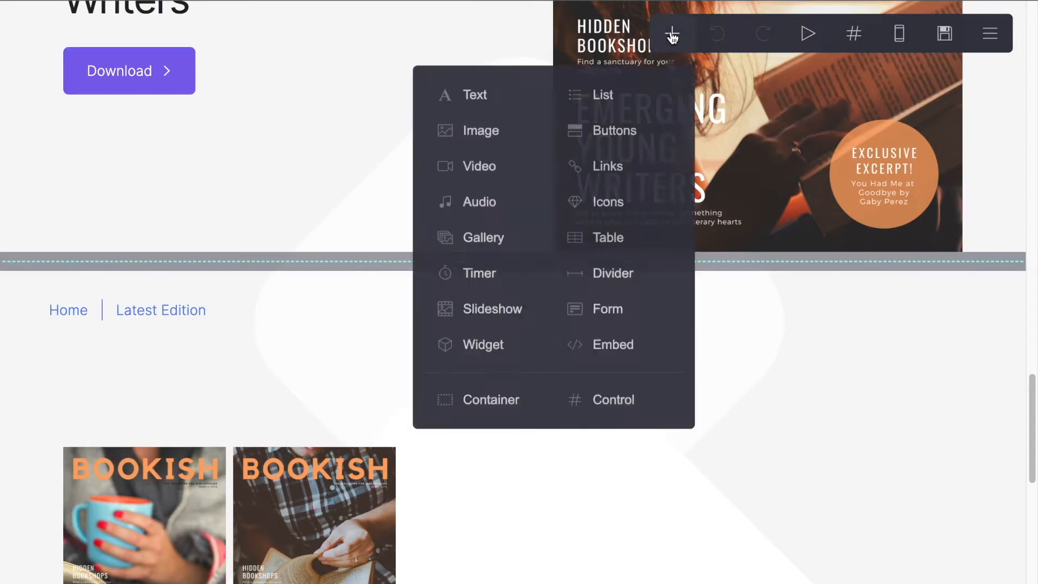
click(609, 412)
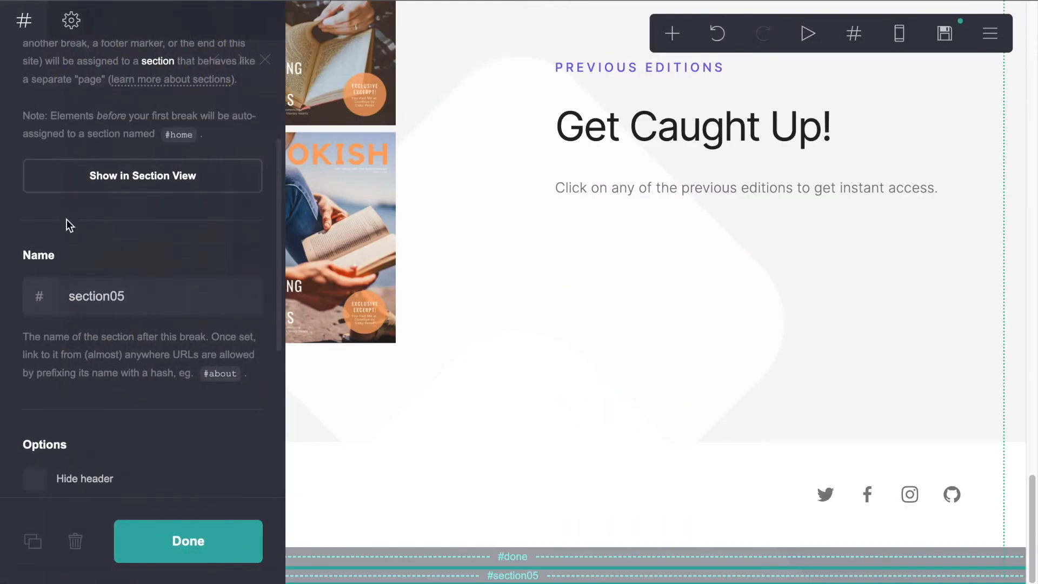
scroll(61, 217, up, 4)
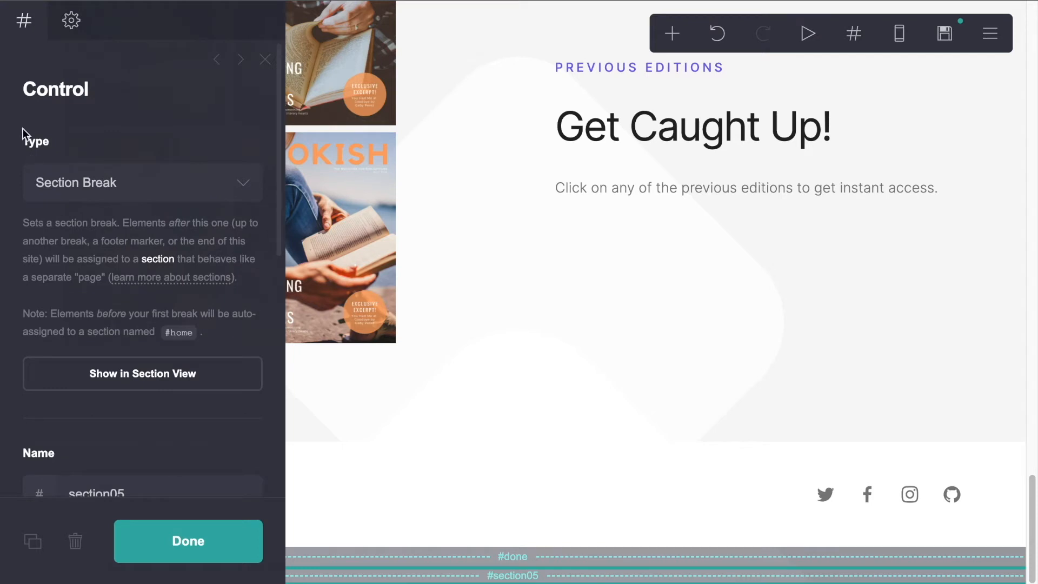
click(93, 185)
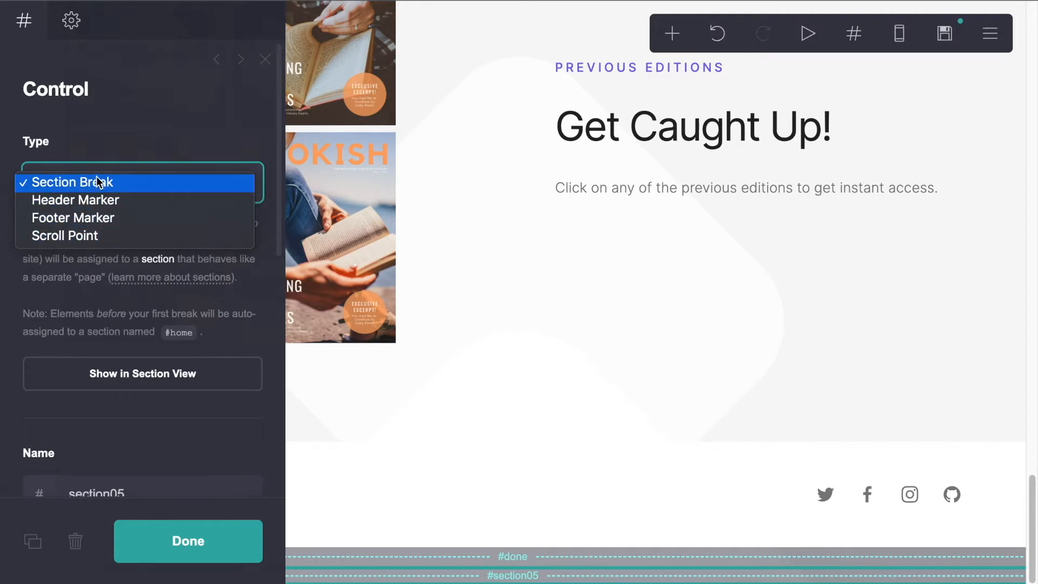
click(126, 131)
scroll(126, 279, down, 4)
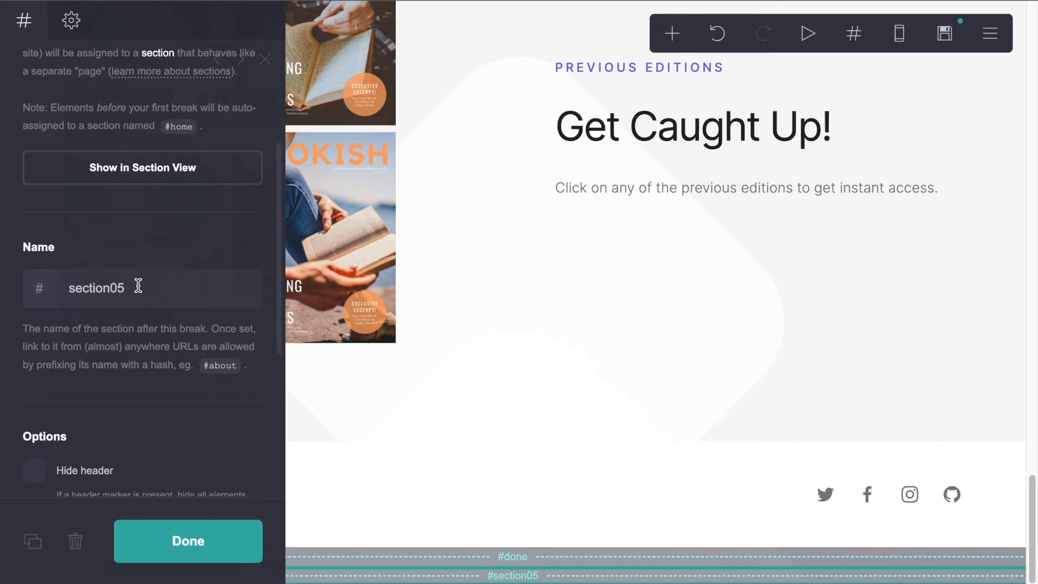
click(173, 533)
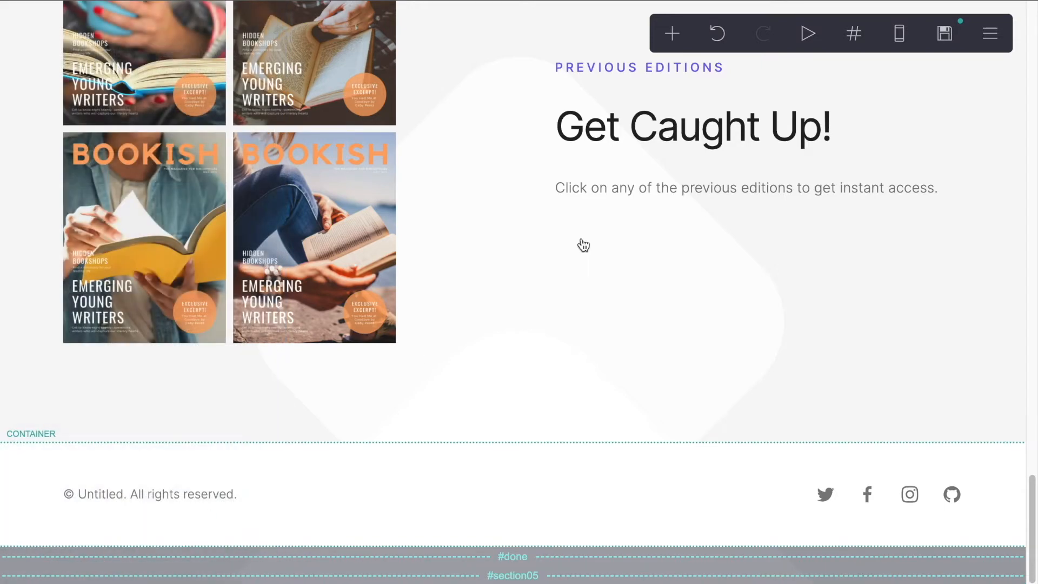
click(719, 34)
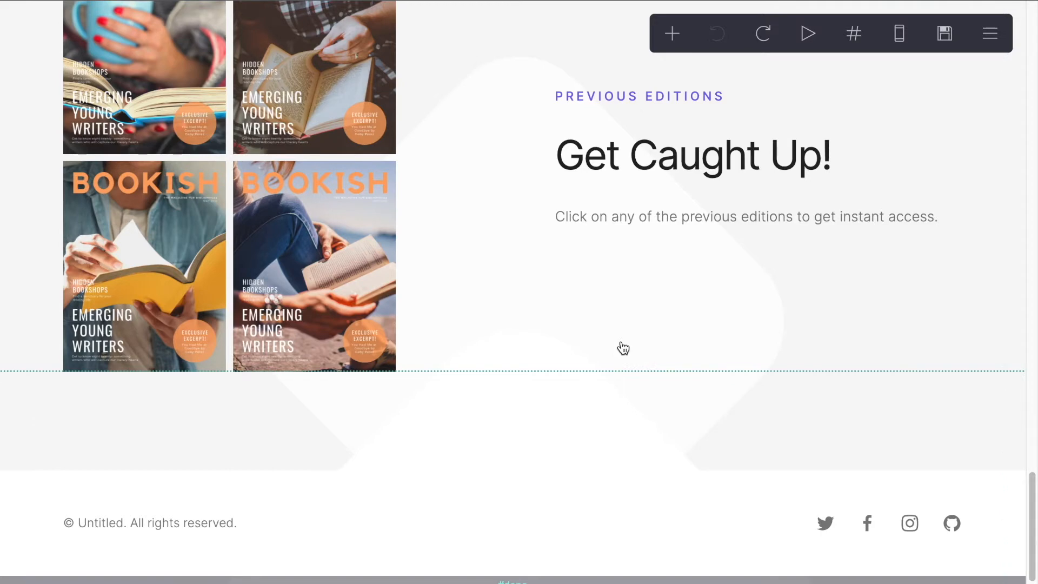
- Leave the site editor and return to the dashboard listing all sites
scroll(623, 348, up, 10)
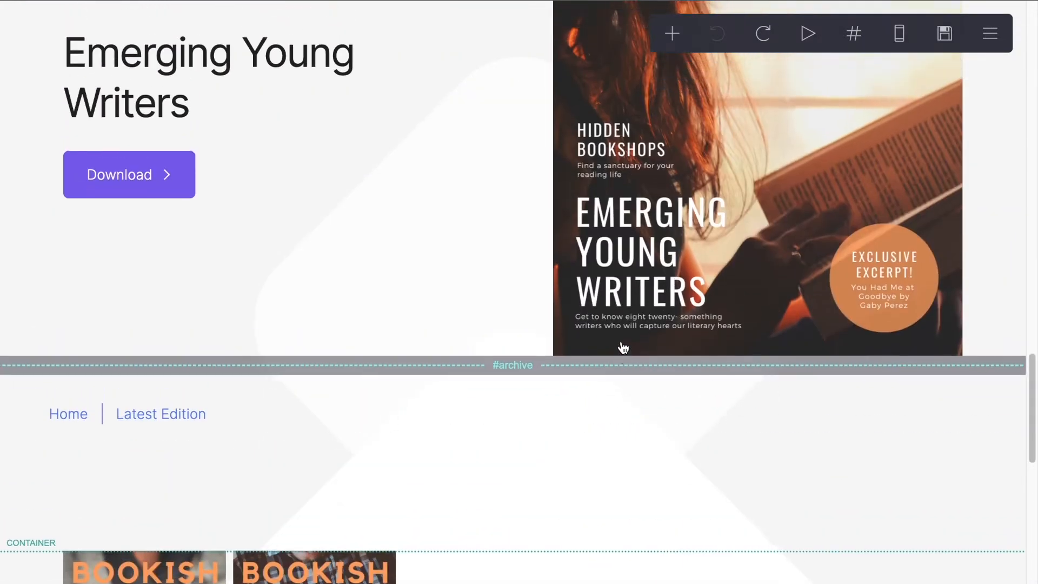
scroll(622, 348, up, 3)
click(992, 36)
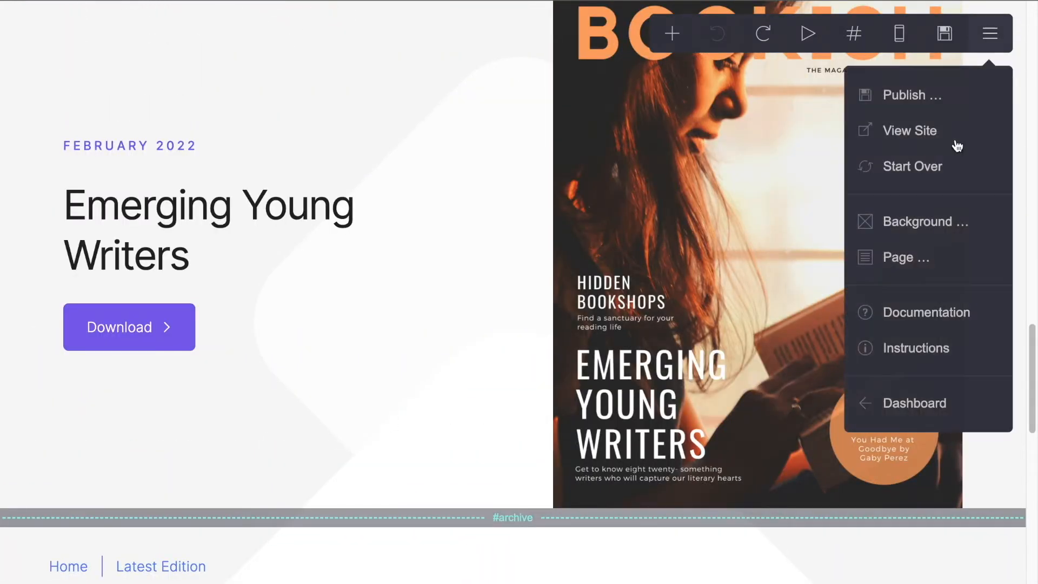
click(911, 403)
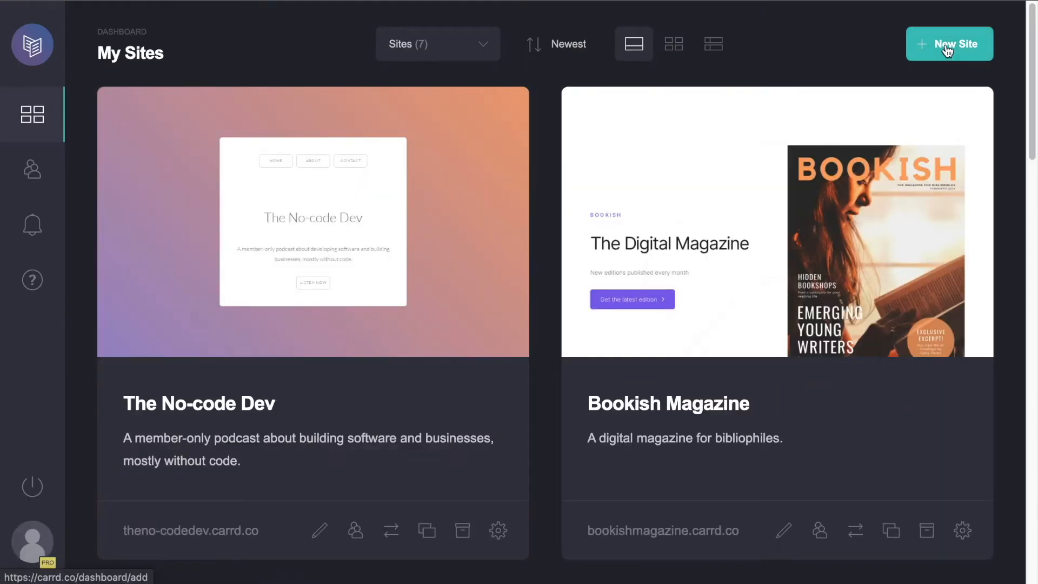
- Start a new site and browse the available starting templates
click(946, 50)
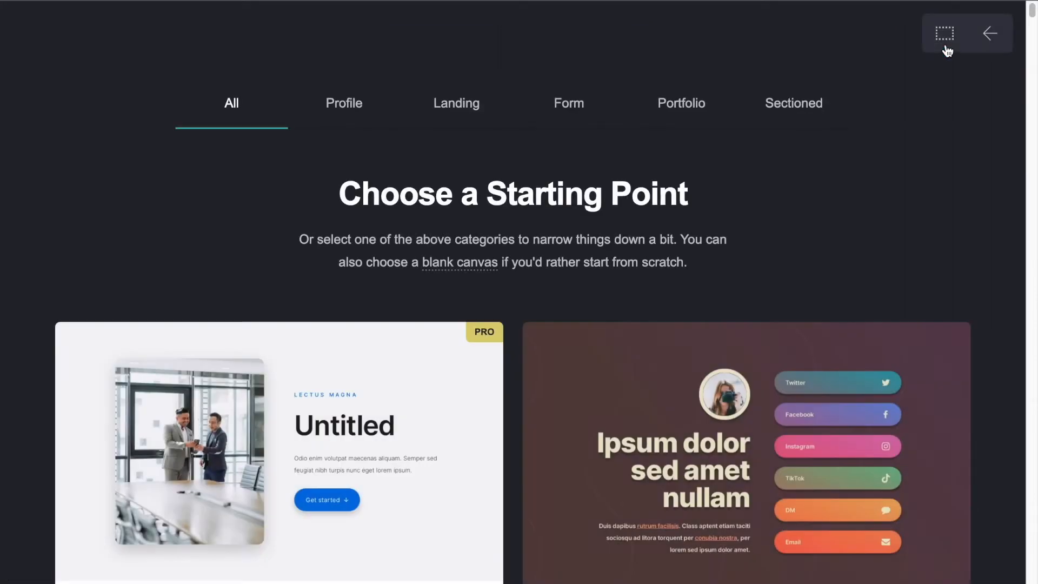
scroll(715, 281, down, 10)
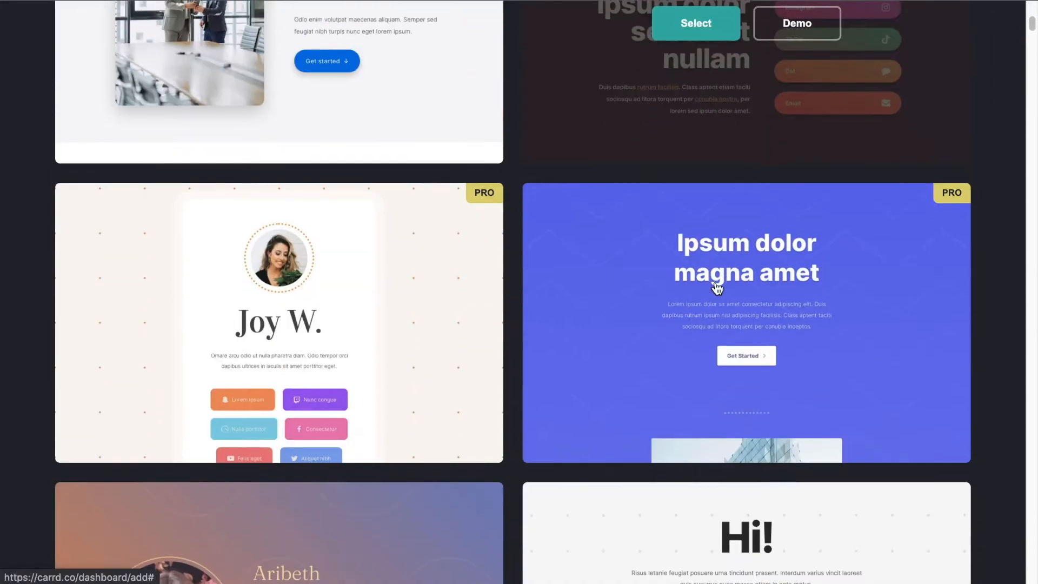
scroll(717, 288, down, 5)
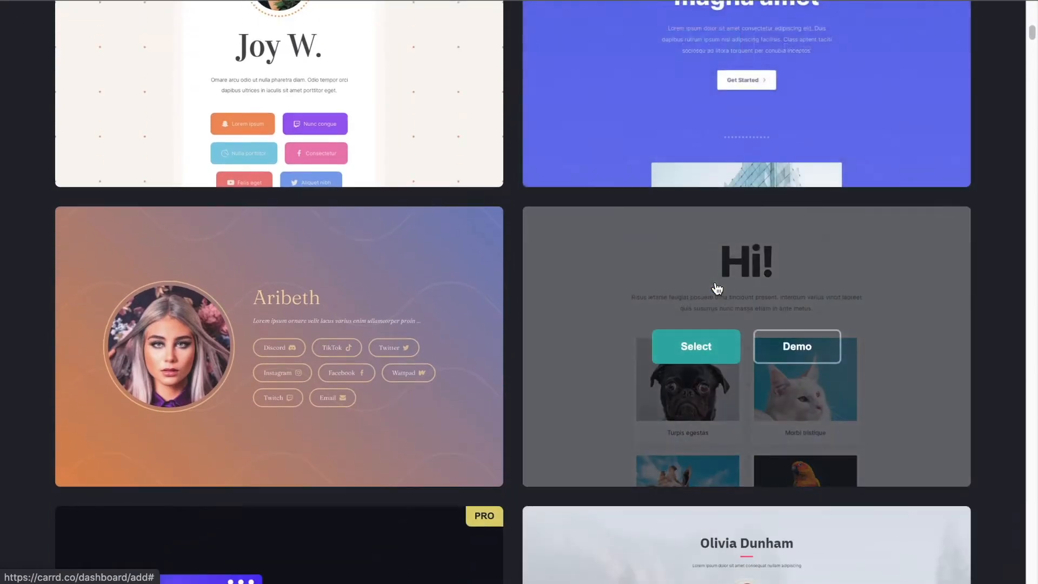
scroll(717, 288, down, 8)
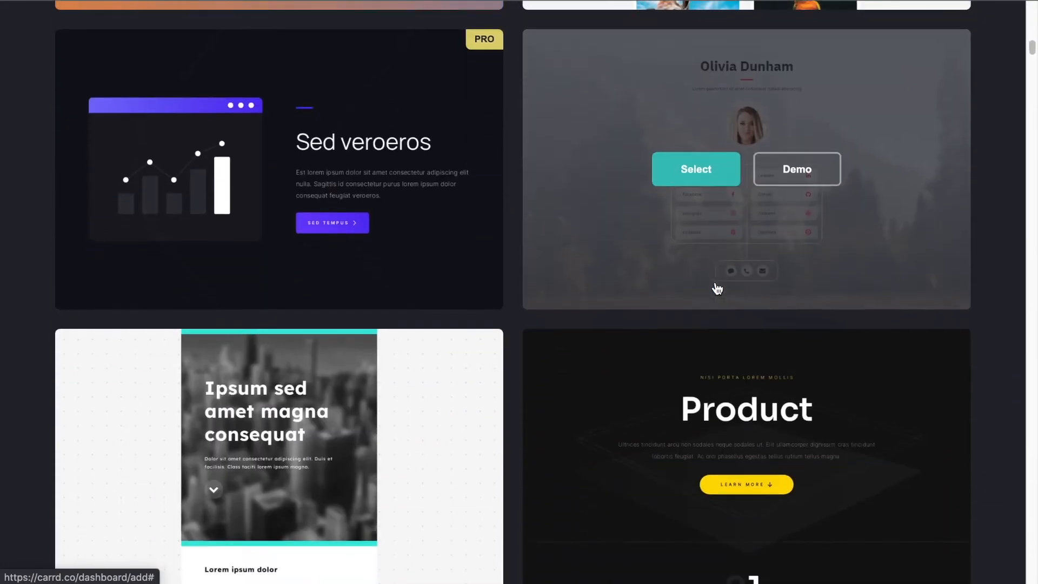
scroll(718, 288, up, 12)
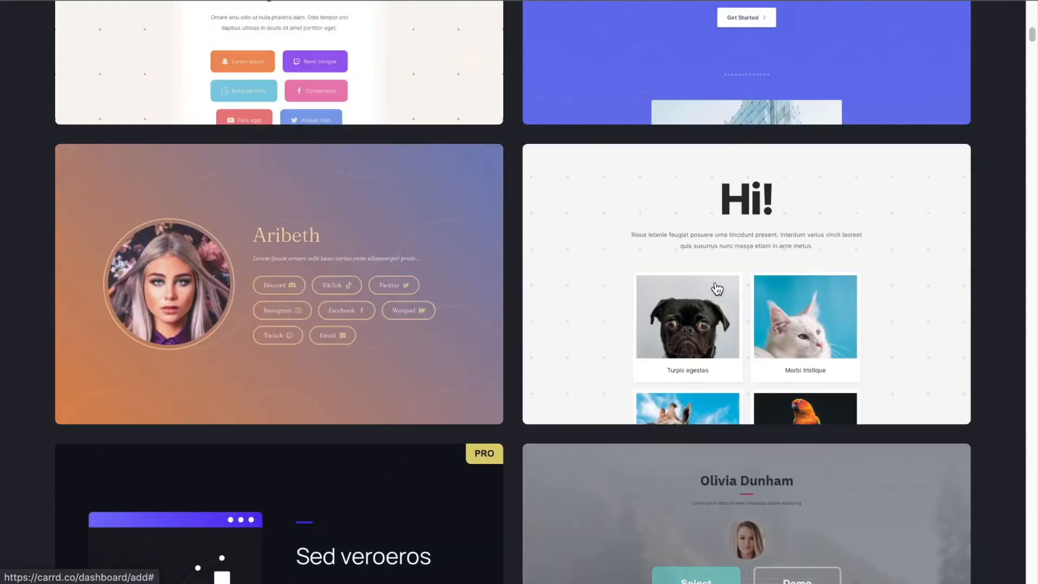
scroll(718, 288, up, 9)
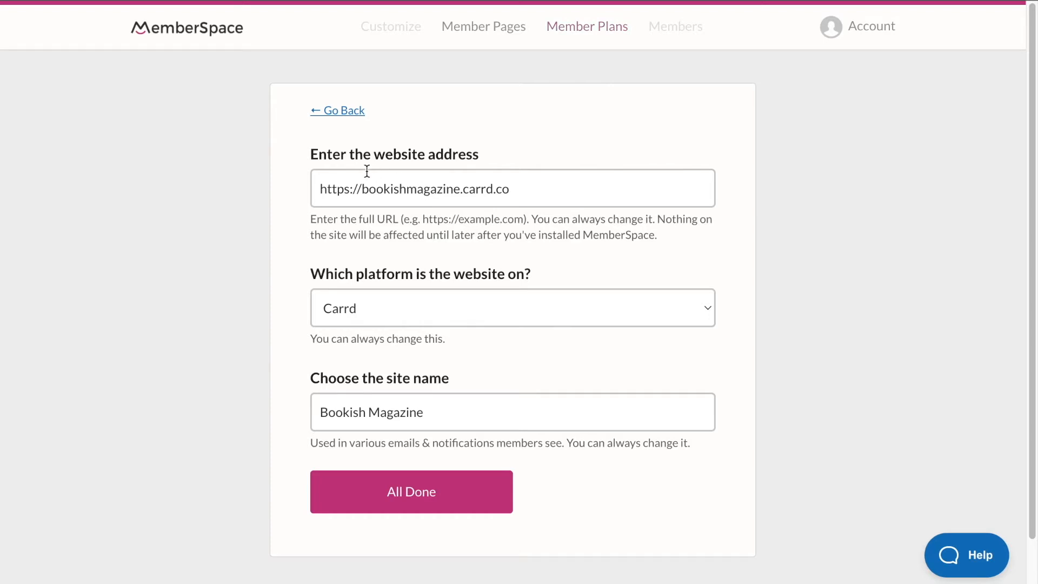
- In MemberSpace, choose Carrd as the website's platform and save the Bookish Magazine site details
click(380, 315)
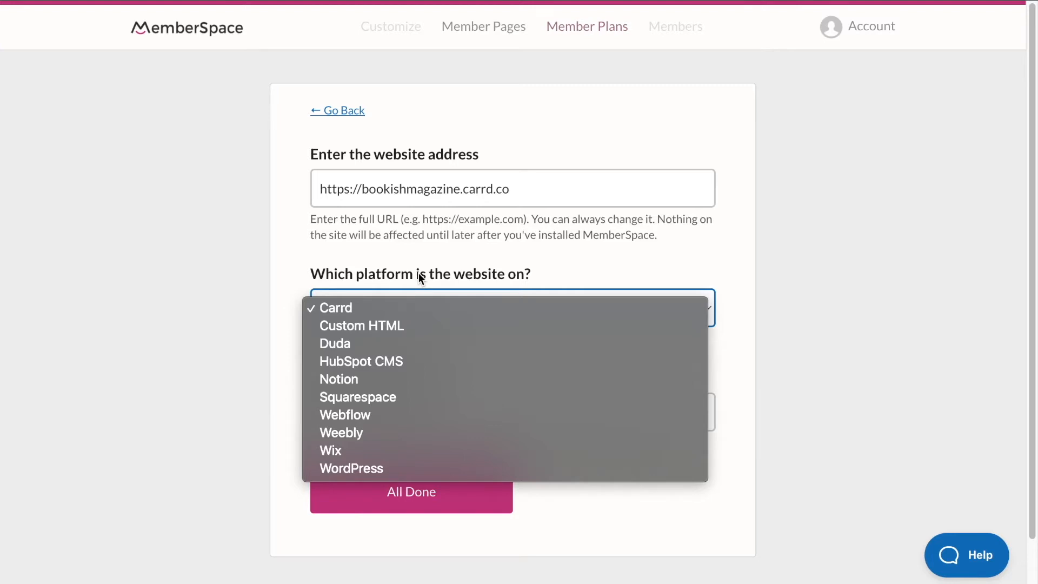
click(404, 306)
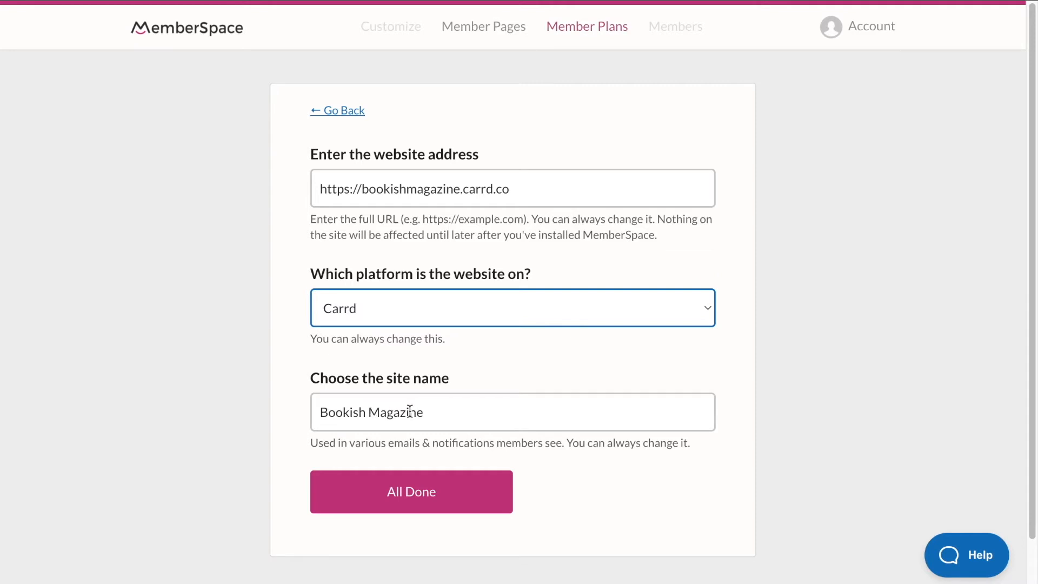
click(408, 493)
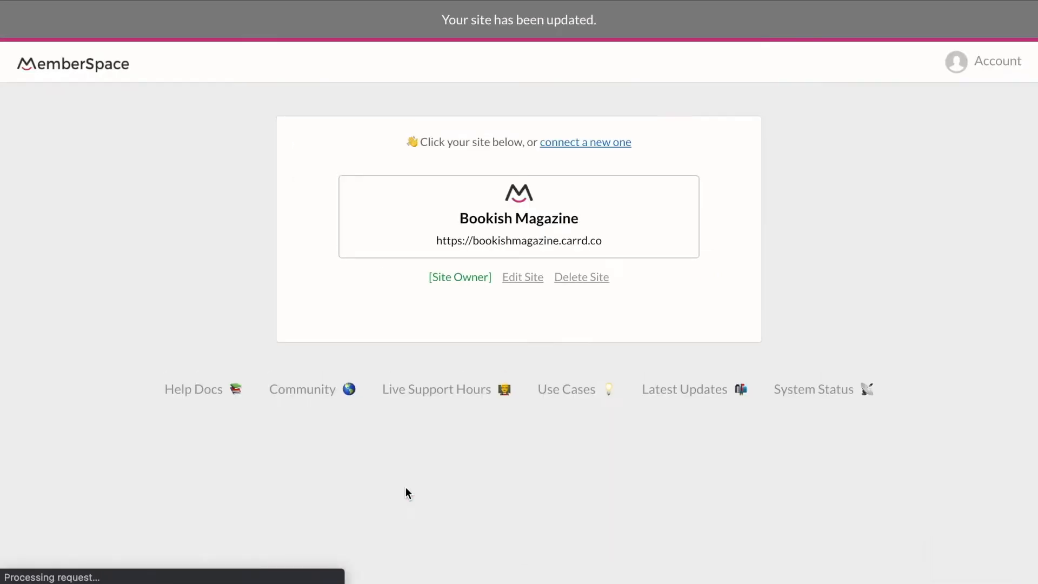
- Open the Bookish Magazine site and start creating a member plan of the Recurring Payment type
click(486, 185)
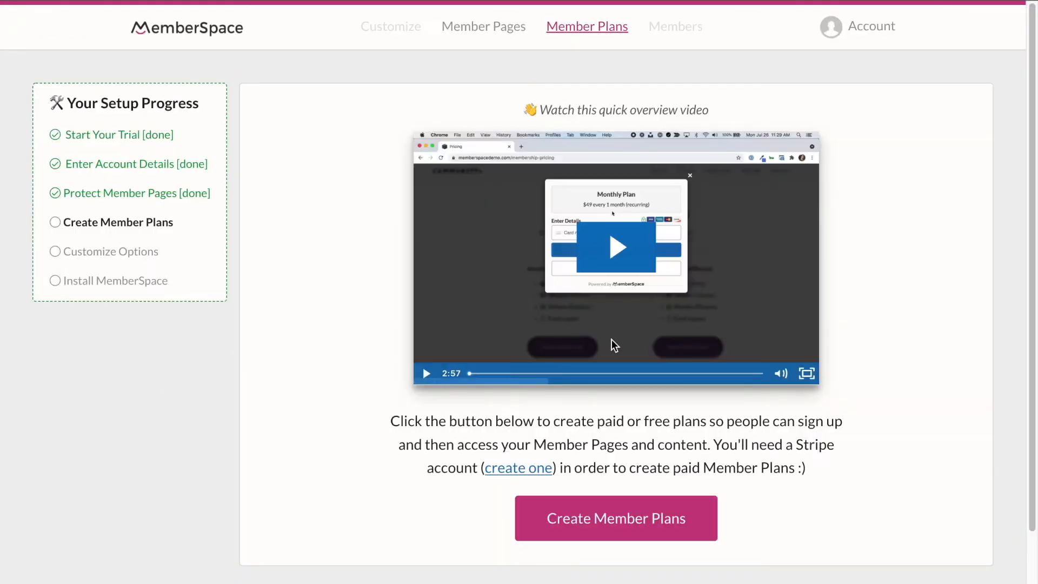
click(600, 527)
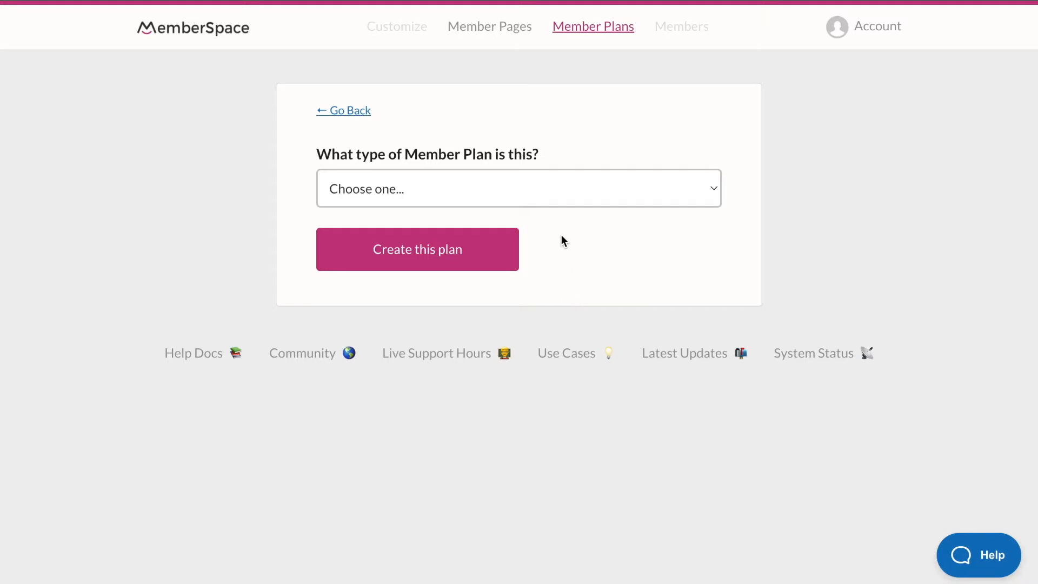
click(547, 196)
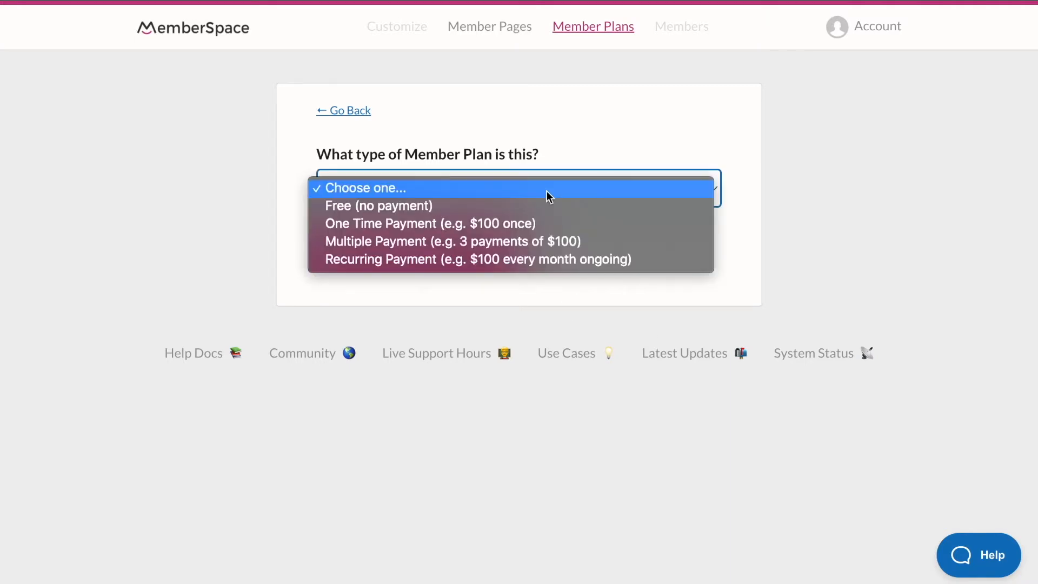
click(535, 261)
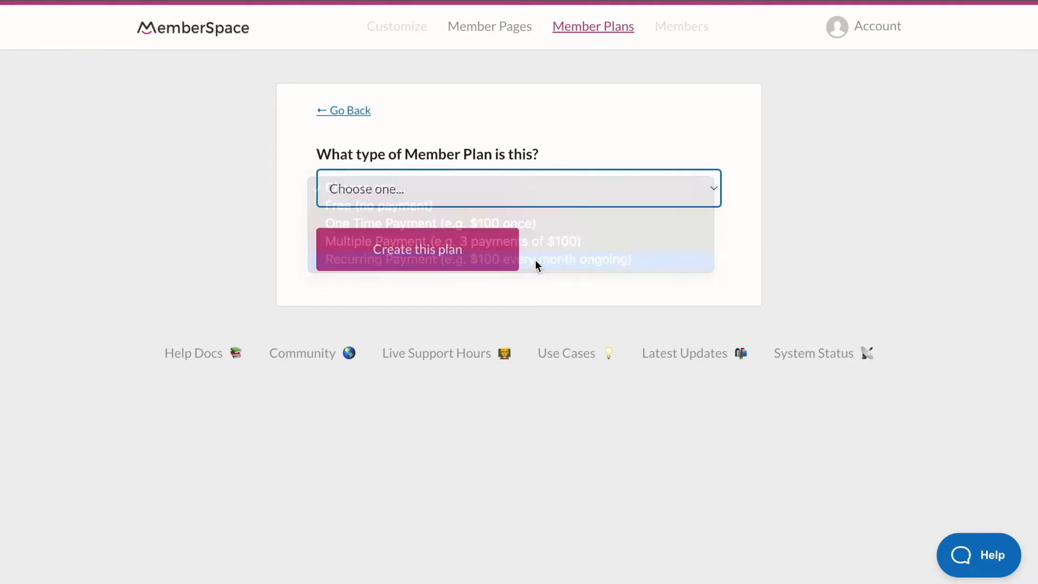
- Name the recurring member plan "Monthly"
click(535, 260)
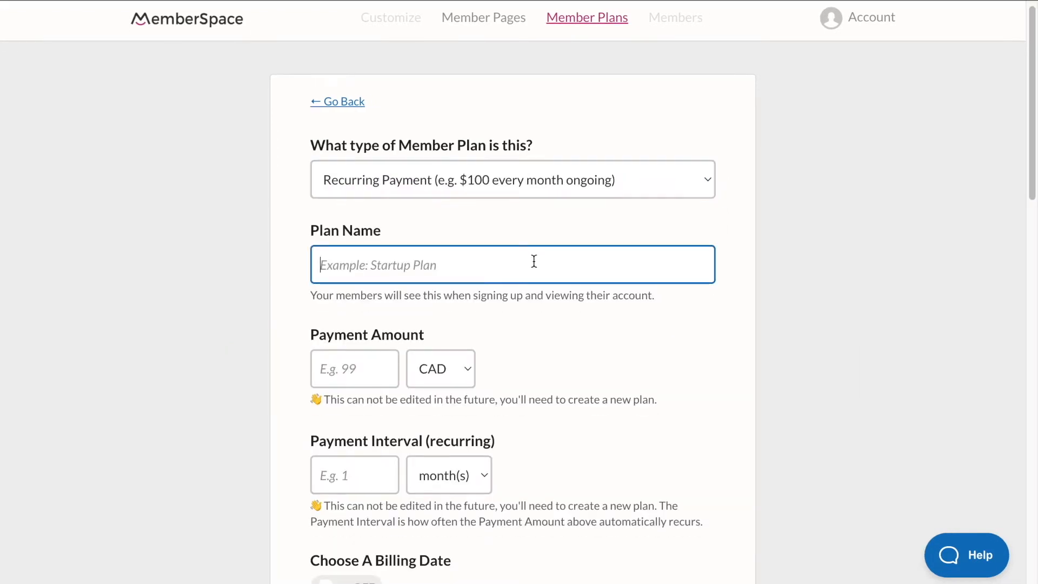
text(<onti)
key(BackSpace)
key(BackSpace)
key(BackSpace)
key(BackSpace)
key(BackSpace)
text(Monthly)
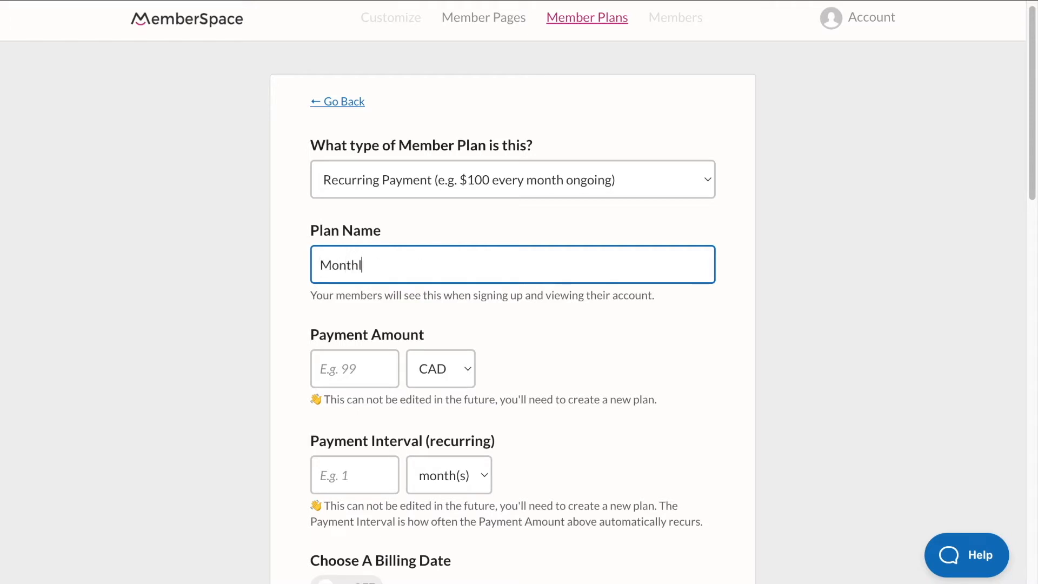
- Set the plan's payment amount to 9 and its currency to USD
scroll(508, 304, down, 1)
click(359, 341)
text(9)
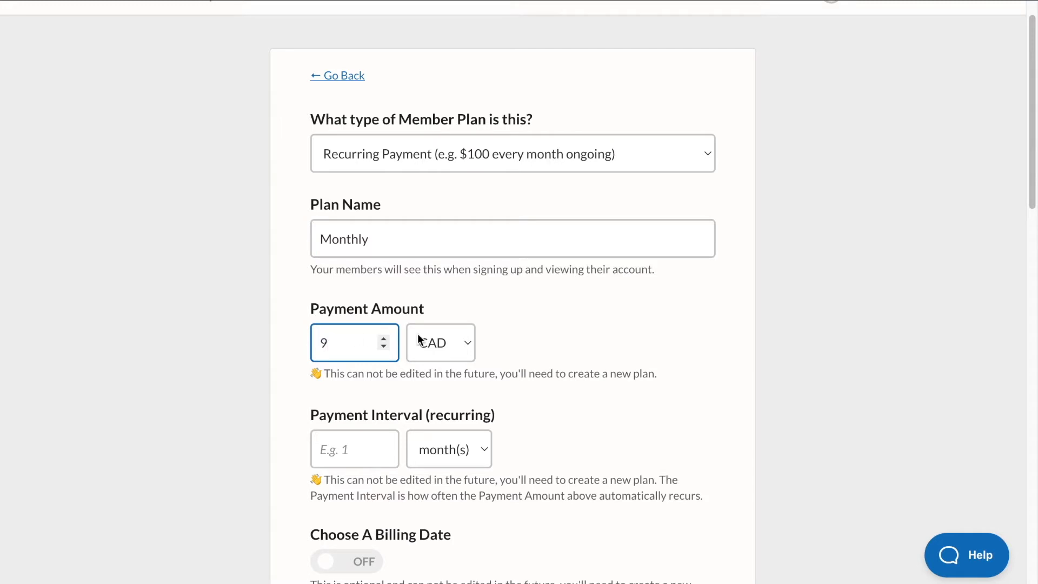
click(436, 341)
click(432, 1)
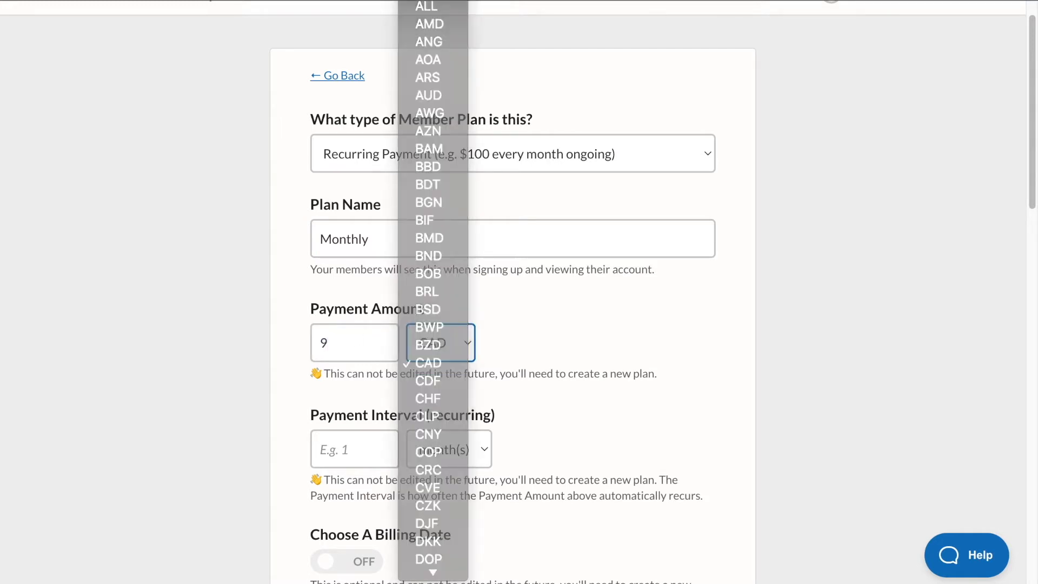
scroll(340, 440, down, 2)
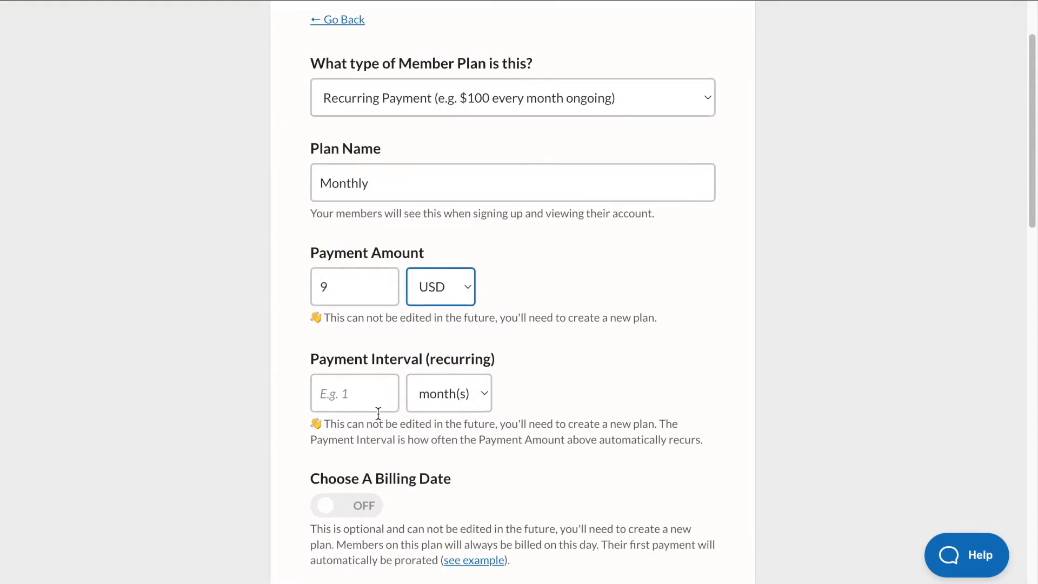
- Set the plan's recurring payment interval to 1 month
click(365, 394)
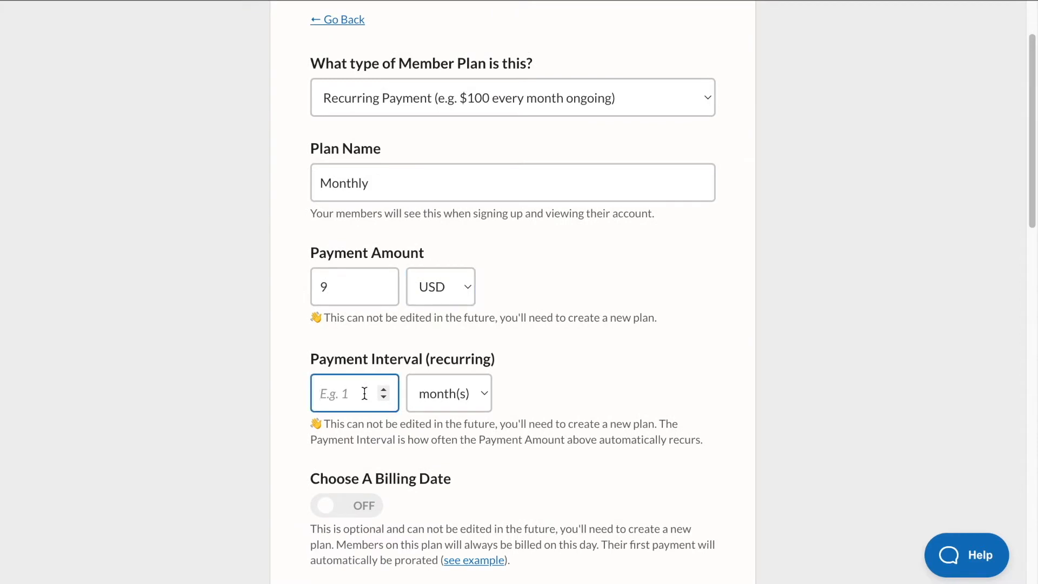
text(1)
scroll(548, 405, down, 6)
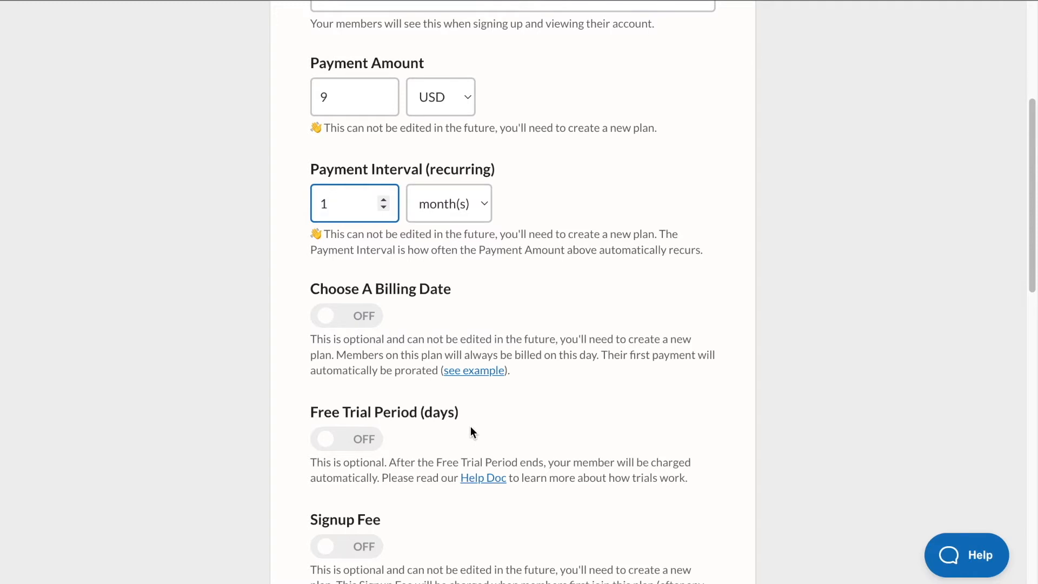
scroll(470, 427, down, 5)
scroll(471, 427, down, 2)
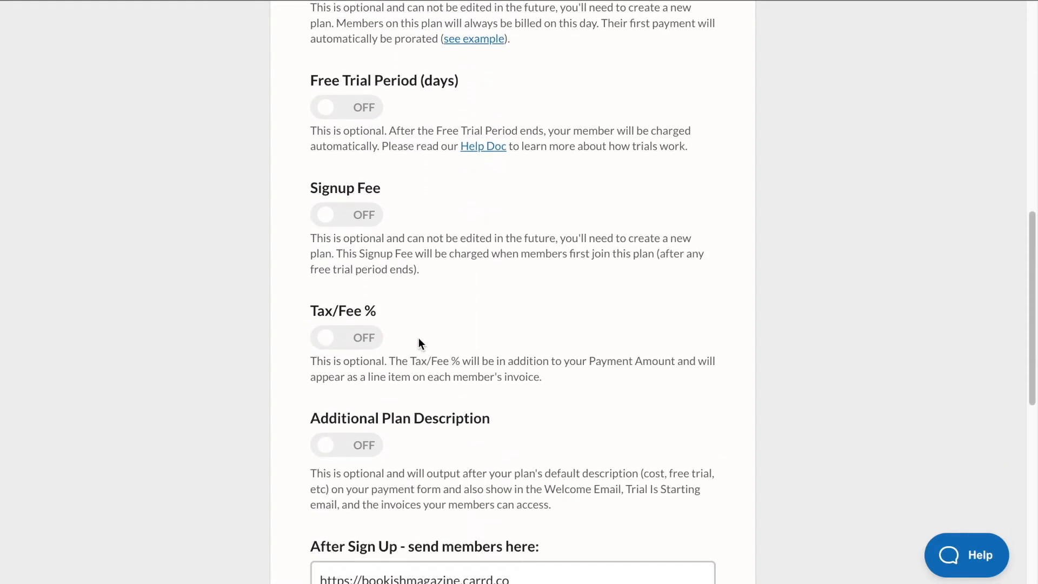
scroll(445, 360, down, 2)
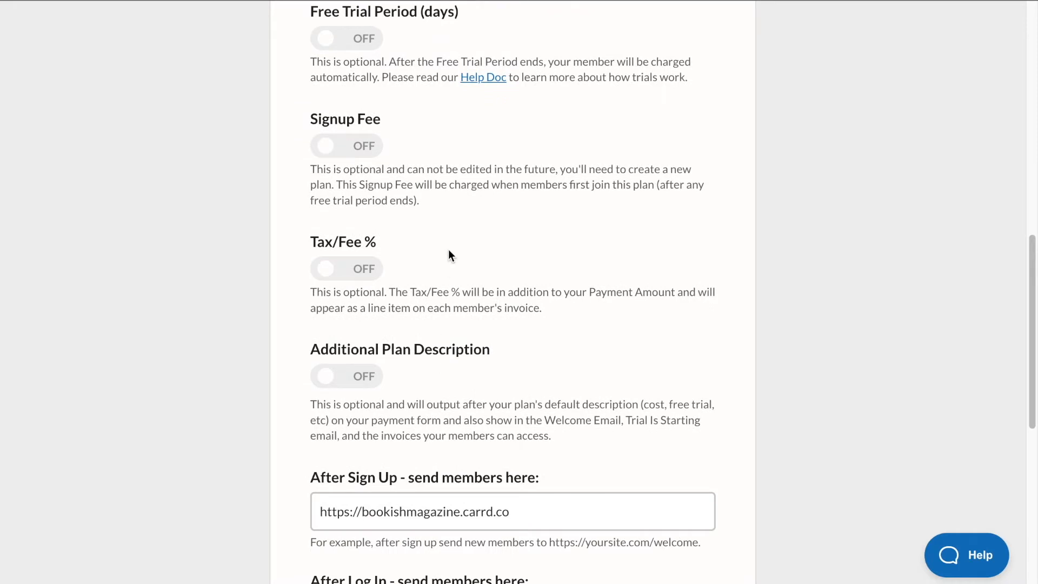
scroll(450, 255, down, 1)
scroll(449, 249, down, 3)
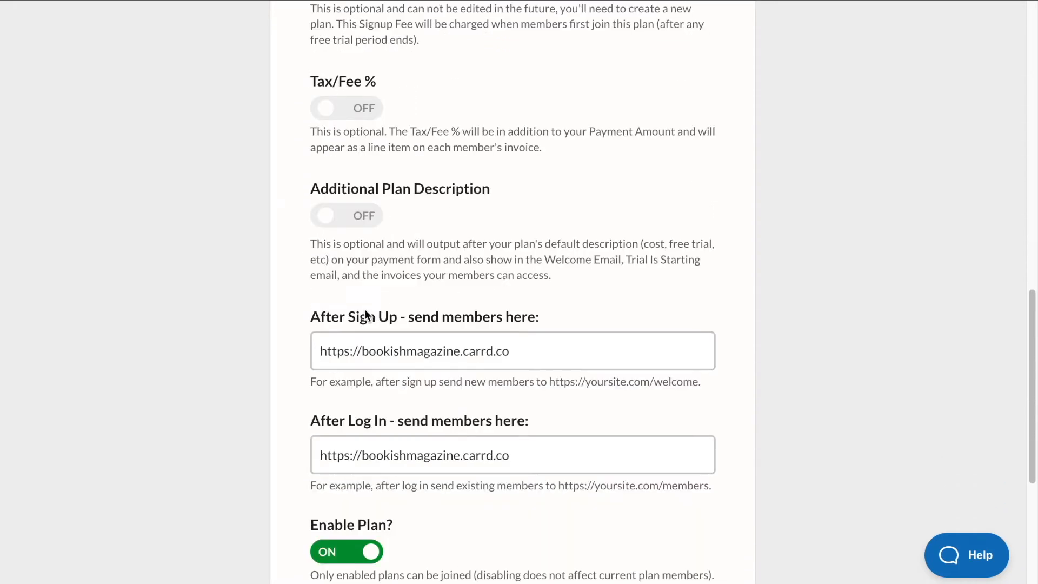
click(531, 350)
text(/)
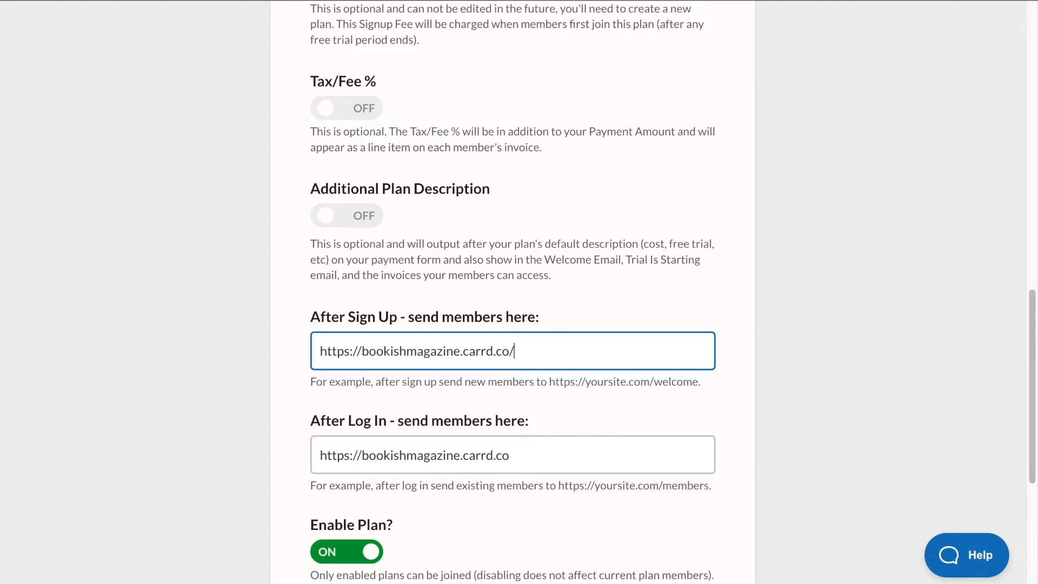
text(#latest-)
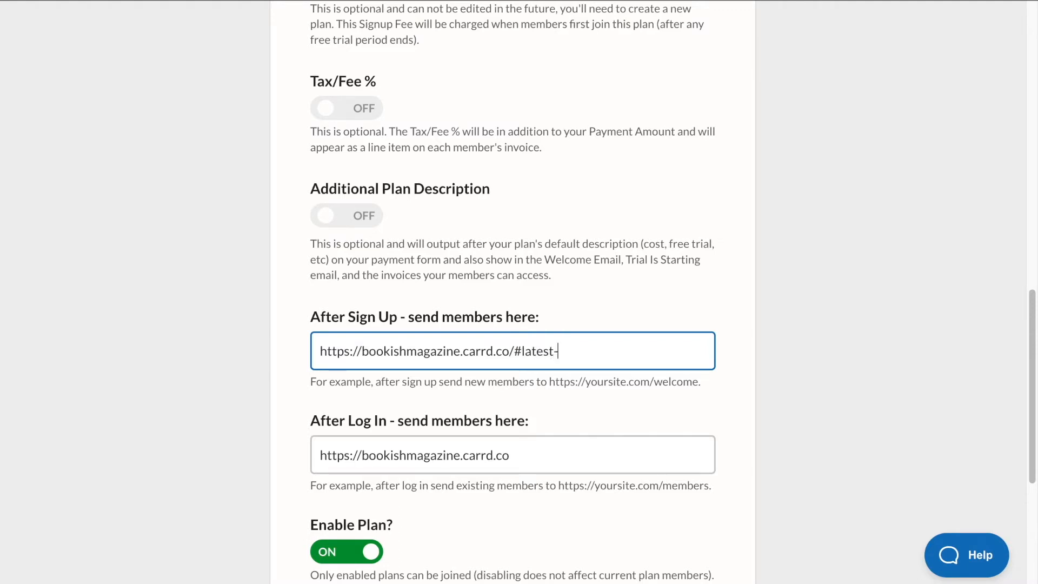
text(edition)
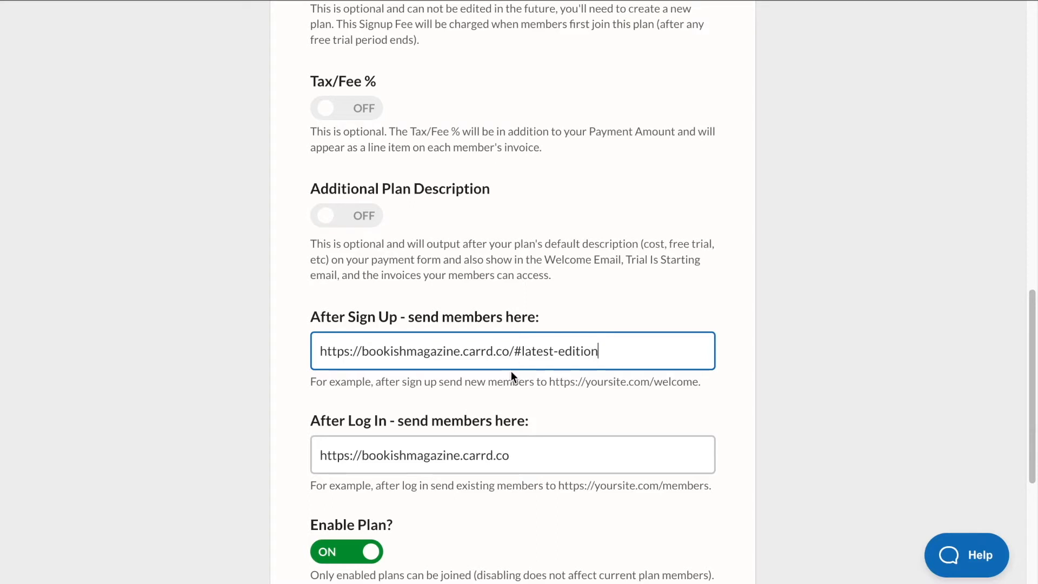
click(537, 455)
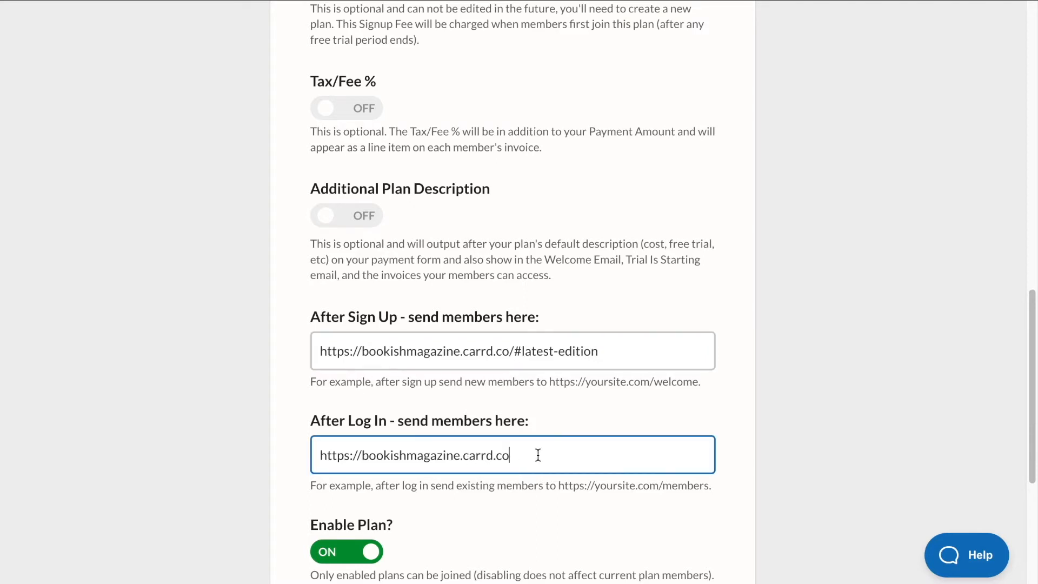
text(/#latest-edition)
scroll(508, 464, down, 2)
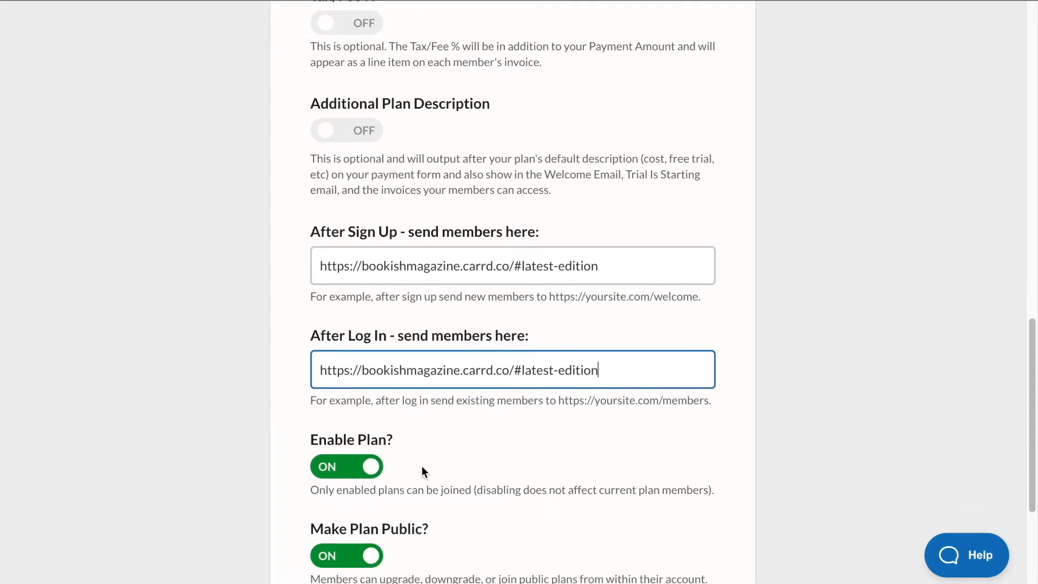
scroll(422, 466, down, 2)
scroll(424, 456, down, 1)
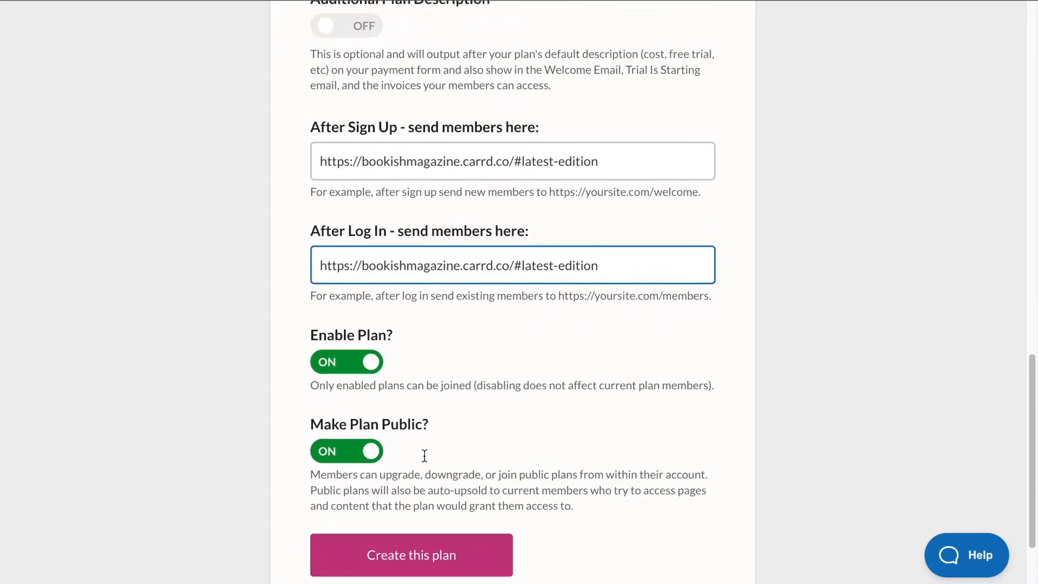
scroll(424, 456, up, 1)
scroll(425, 455, down, 1)
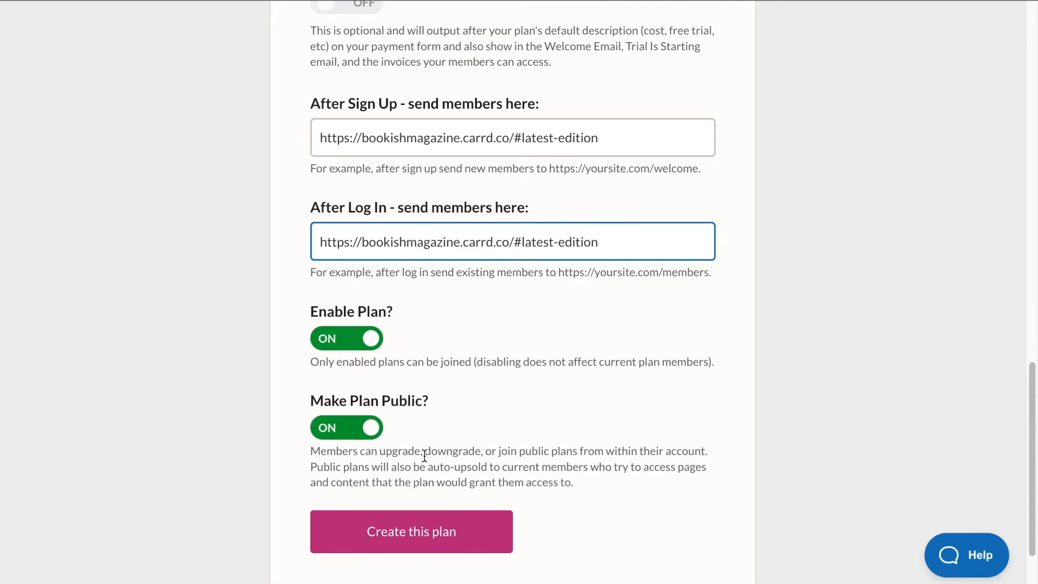
click(415, 532)
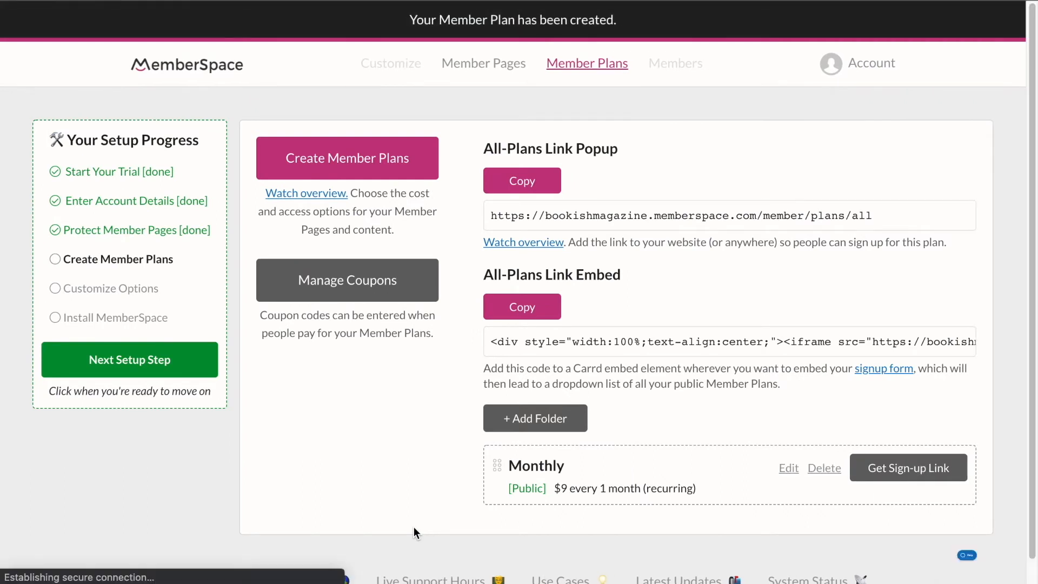
- Start another member plan of the Recurring Payment type and name it "Annual"
click(357, 142)
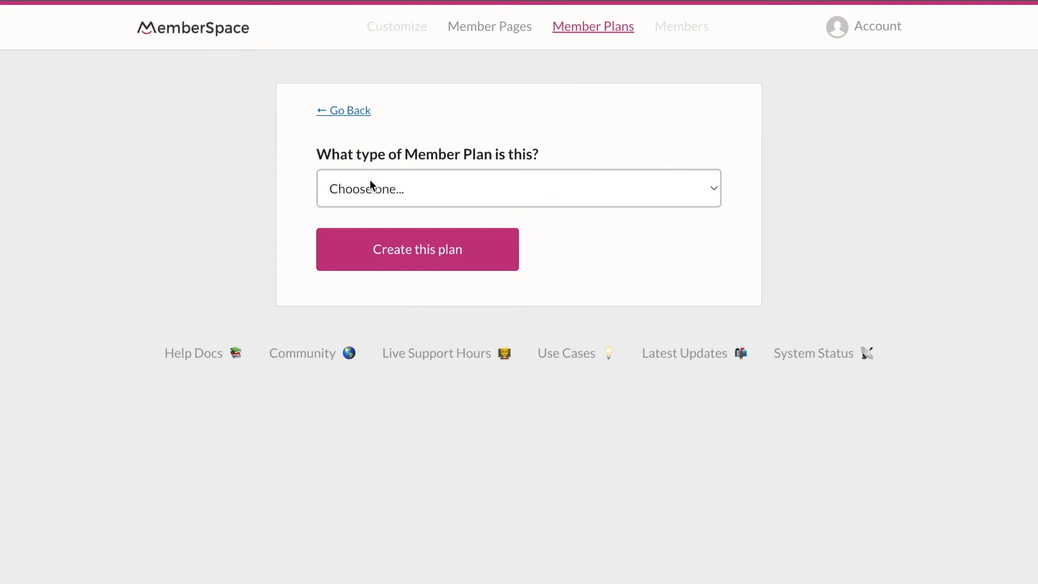
click(371, 191)
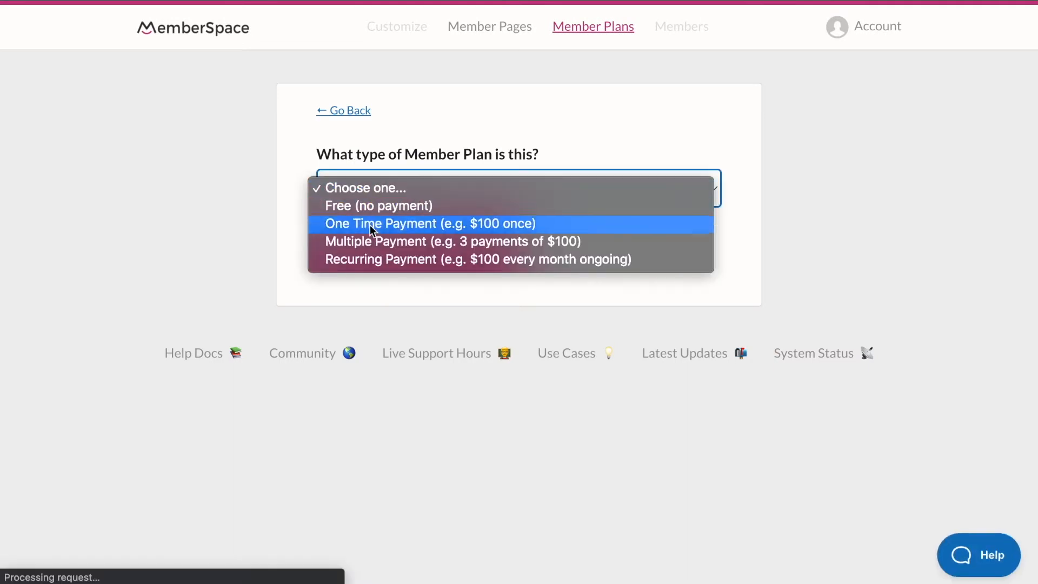
click(370, 259)
click(368, 267)
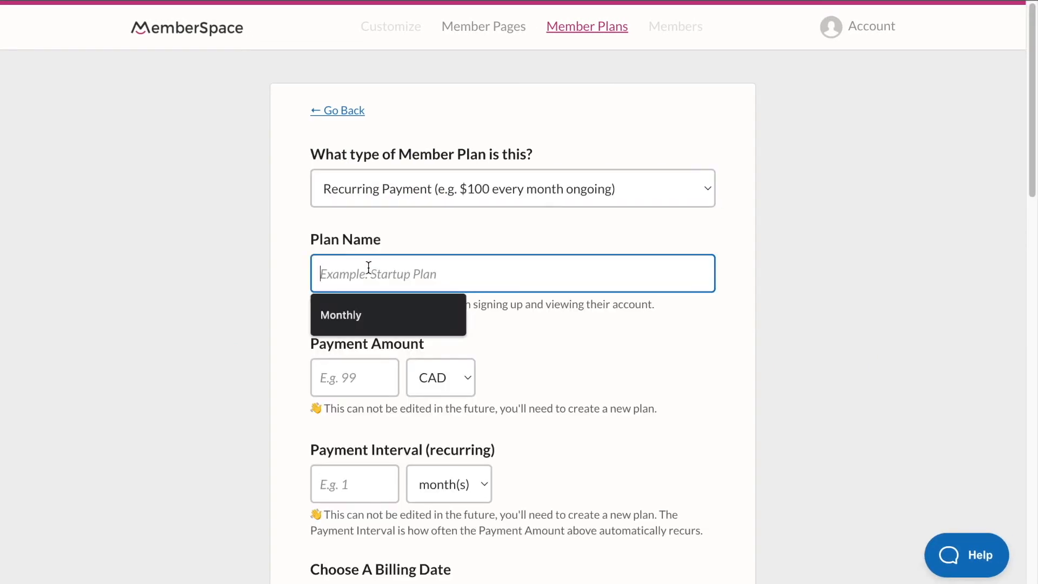
text(Annual)
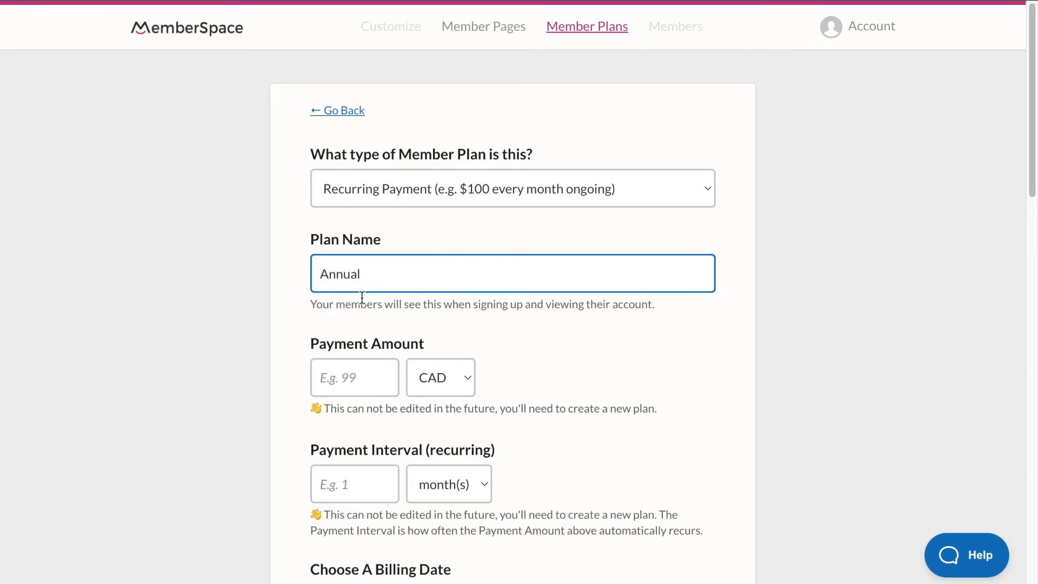
- Set the Annual plan's payment amount to 49 and its currency to USD
click(359, 377)
text(49)
click(462, 376)
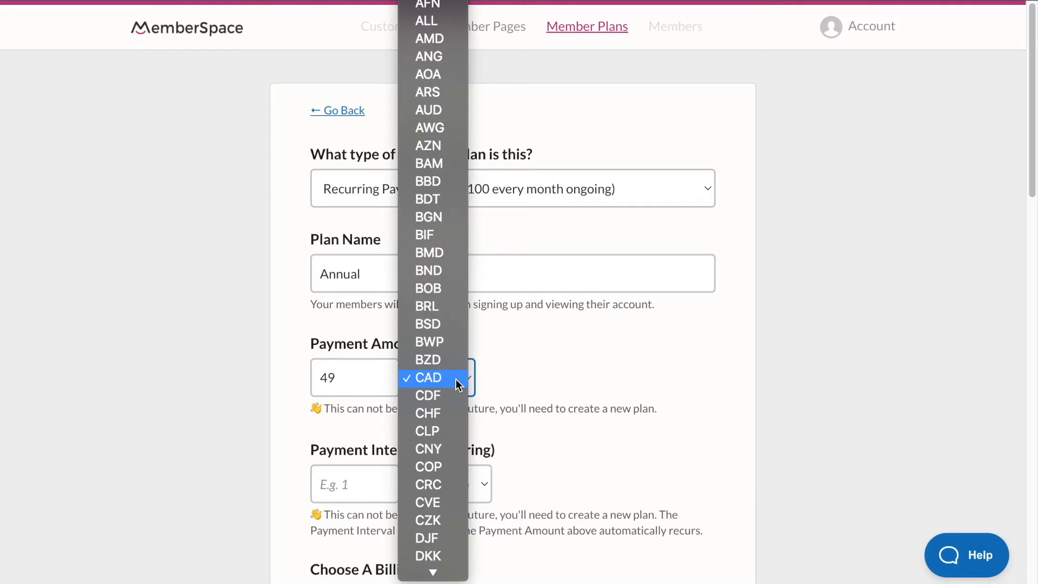
text(usd)
key(Return)
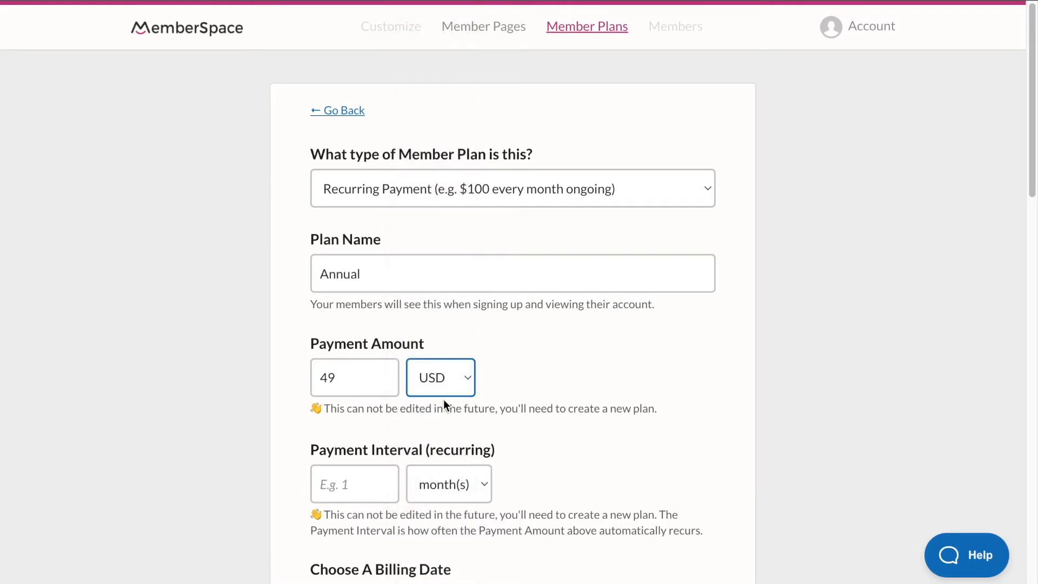
- Set the Annual plan's recurring payment interval to 1 year
scroll(443, 399, down, 1)
click(359, 427)
text(1)
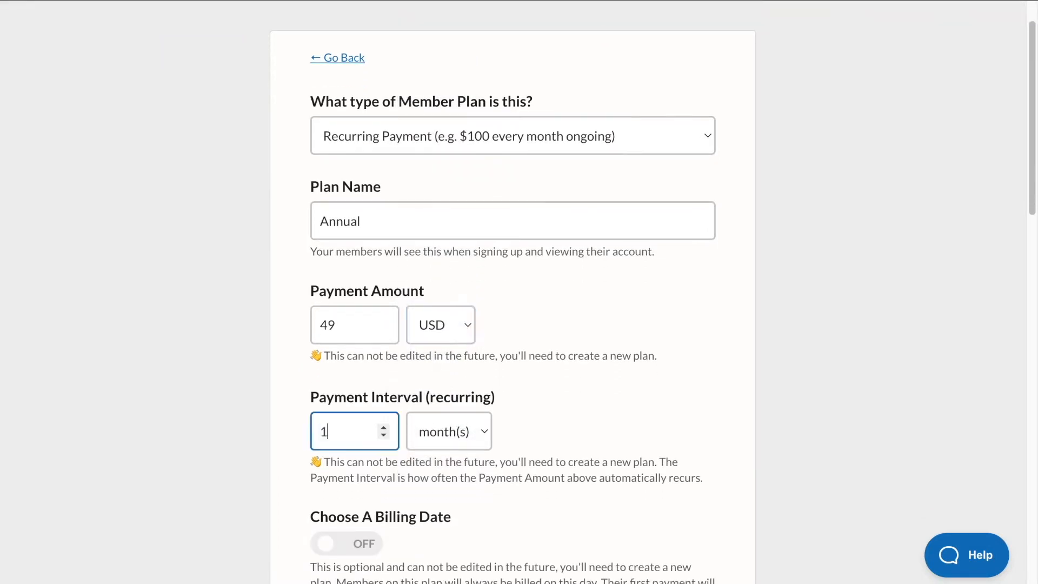
click(471, 433)
click(460, 483)
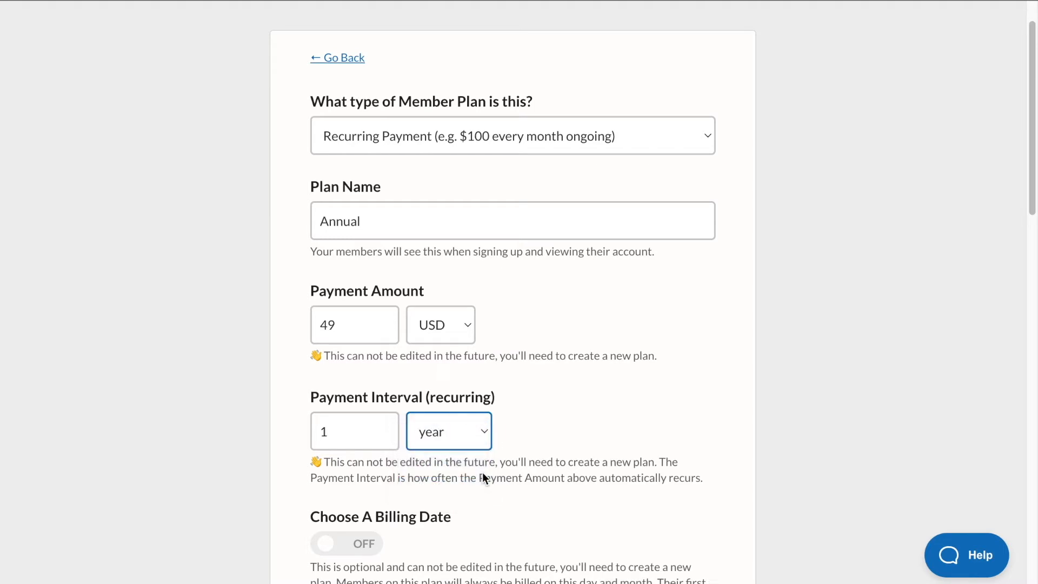
scroll(482, 474, down, 6)
scroll(482, 472, down, 10)
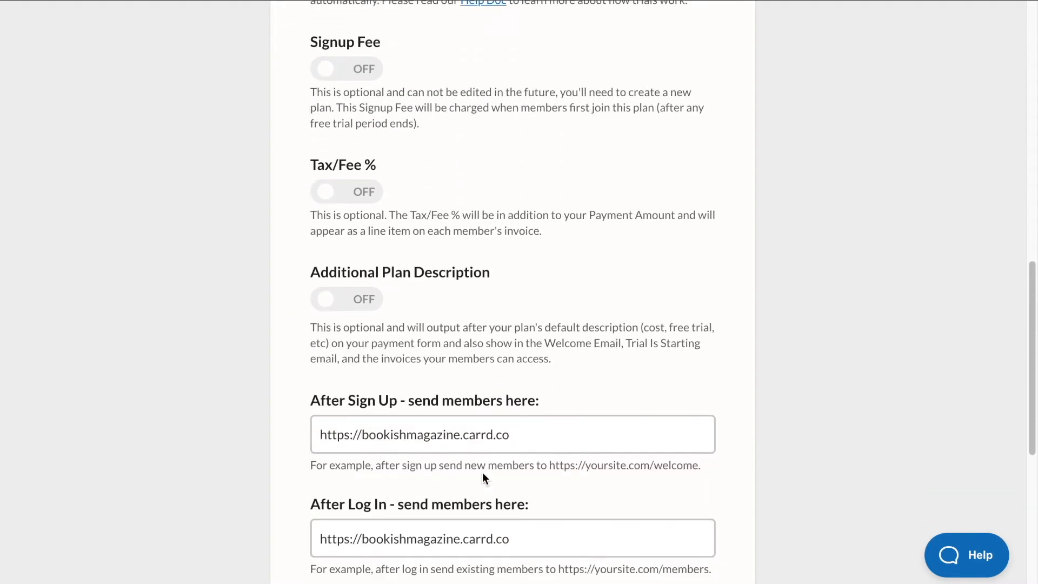
click(545, 232)
text(/)
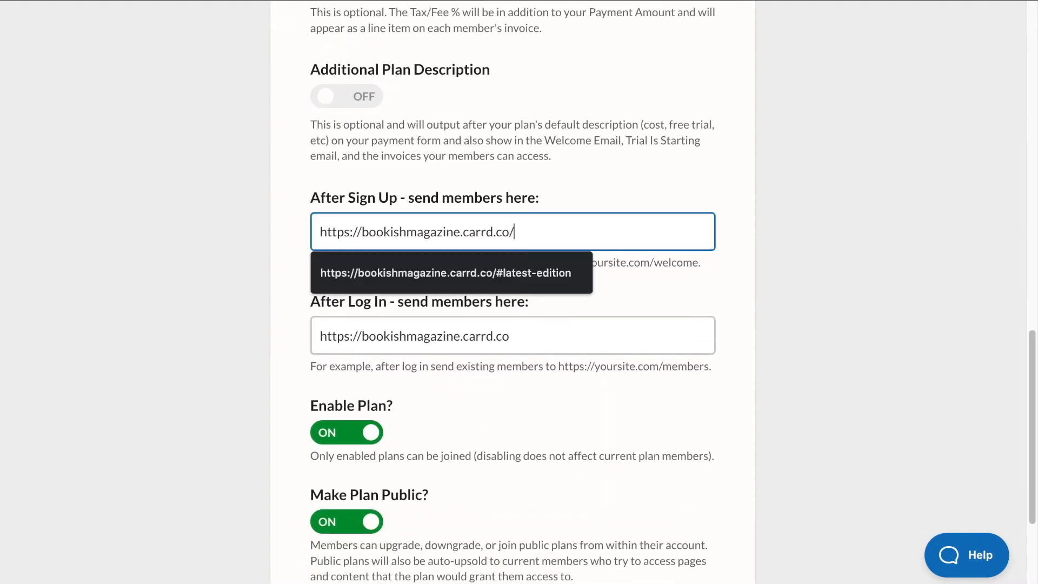
click(539, 274)
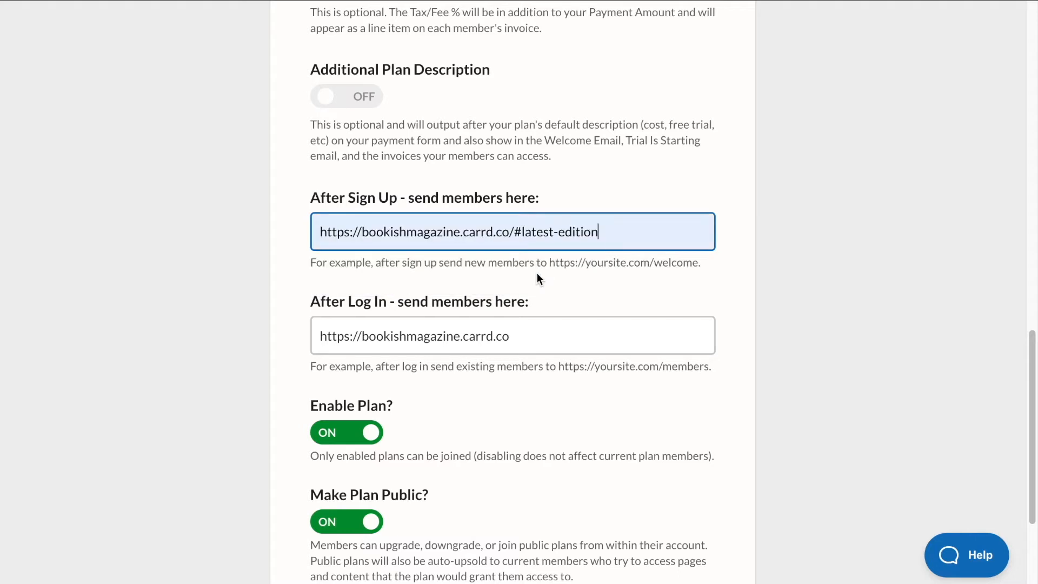
click(509, 331)
click(512, 375)
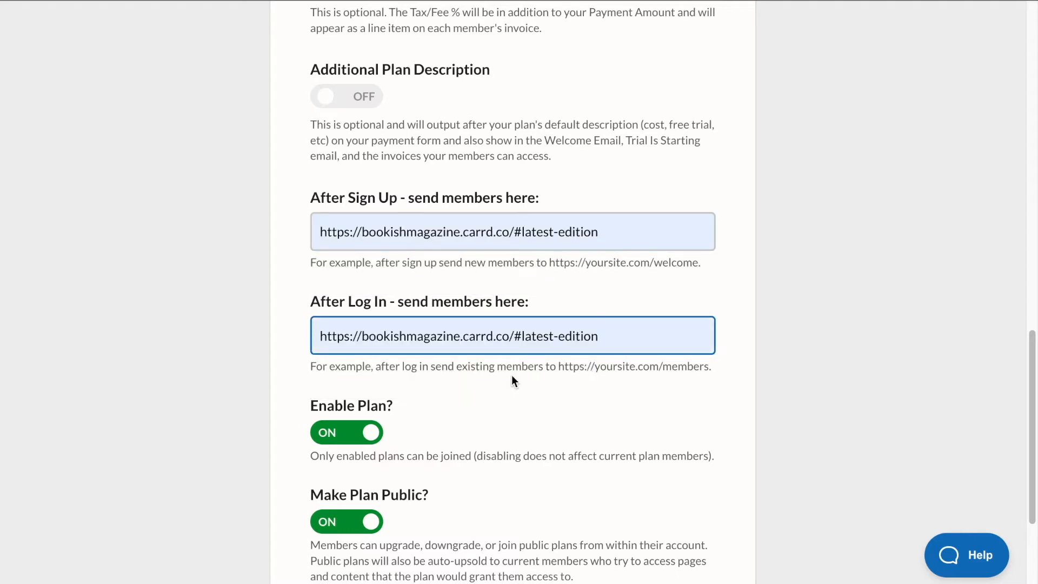
scroll(631, 391, down, 1)
scroll(631, 391, down, 2)
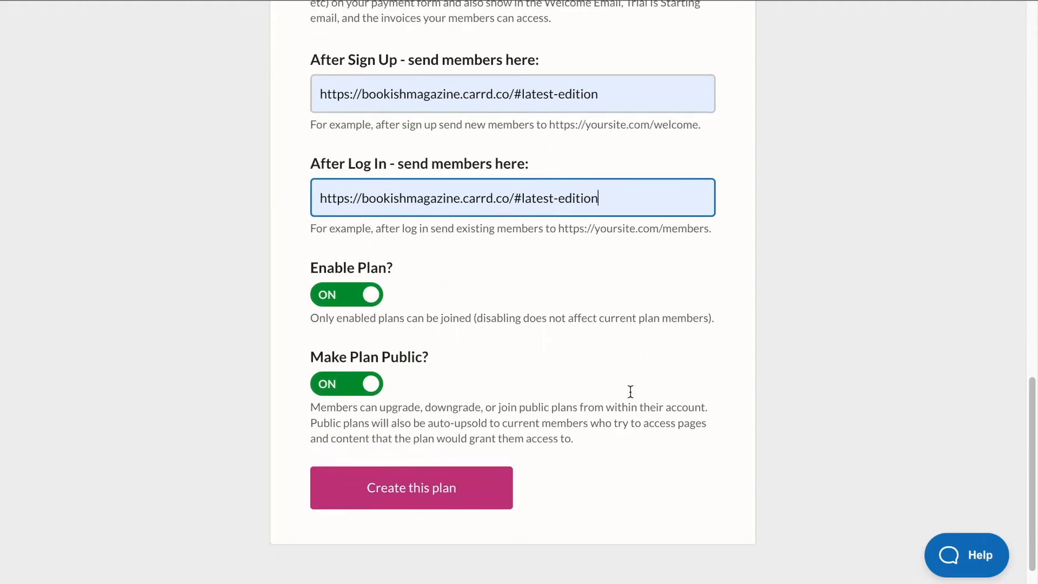
click(428, 488)
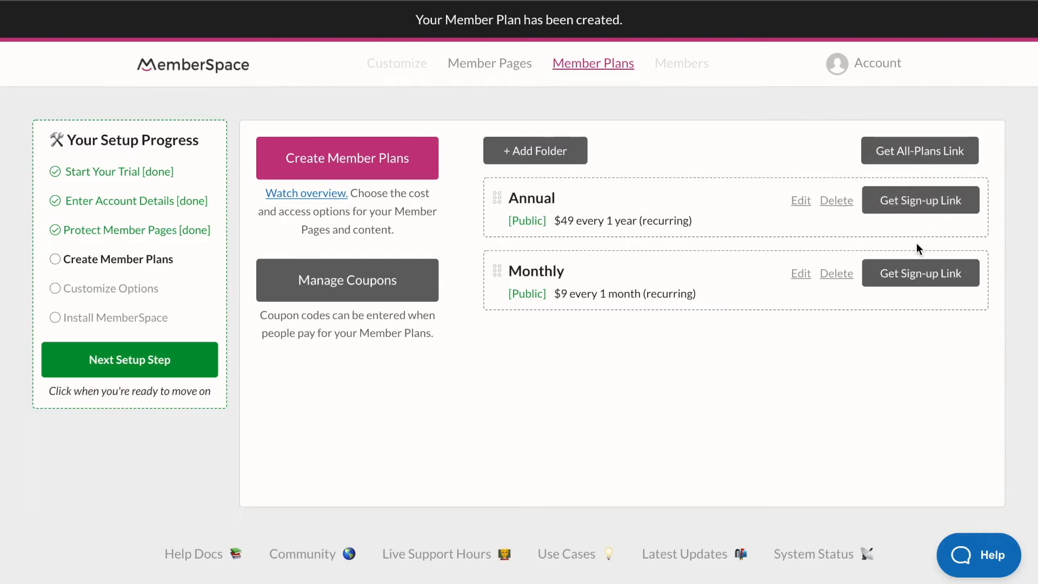
- Copy the Monthly plan's sign-up link and set it as the URL of the Monthly Get Started button in the Carrd editor
click(897, 280)
click(938, 353)
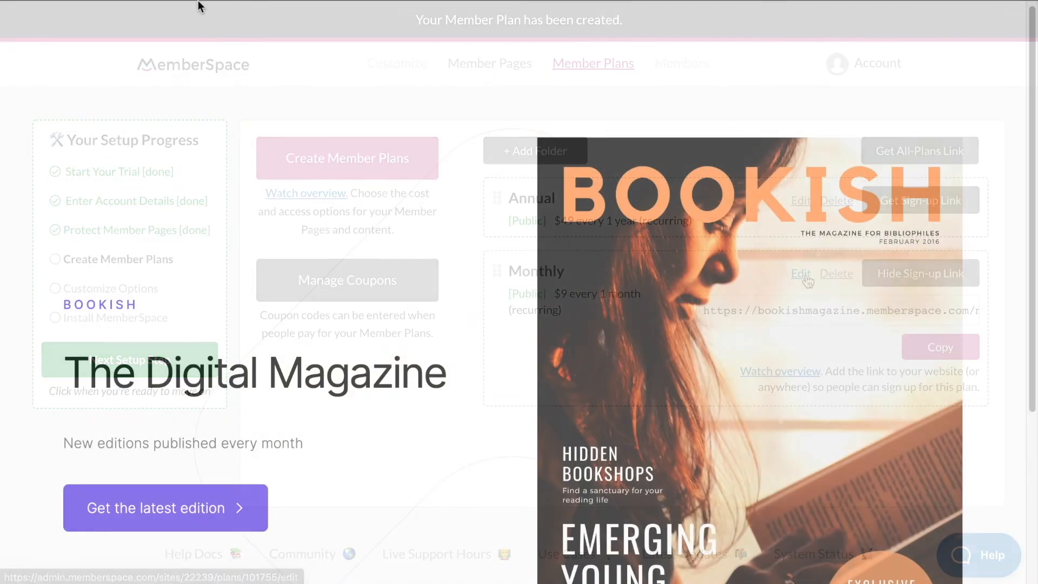
scroll(277, 257, down, 10)
scroll(278, 257, down, 3)
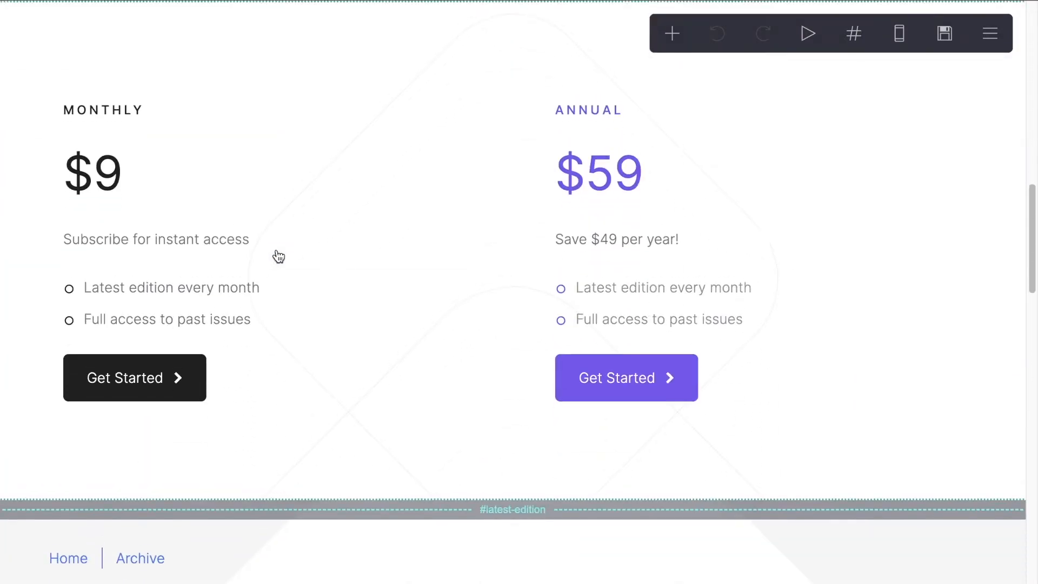
click(151, 378)
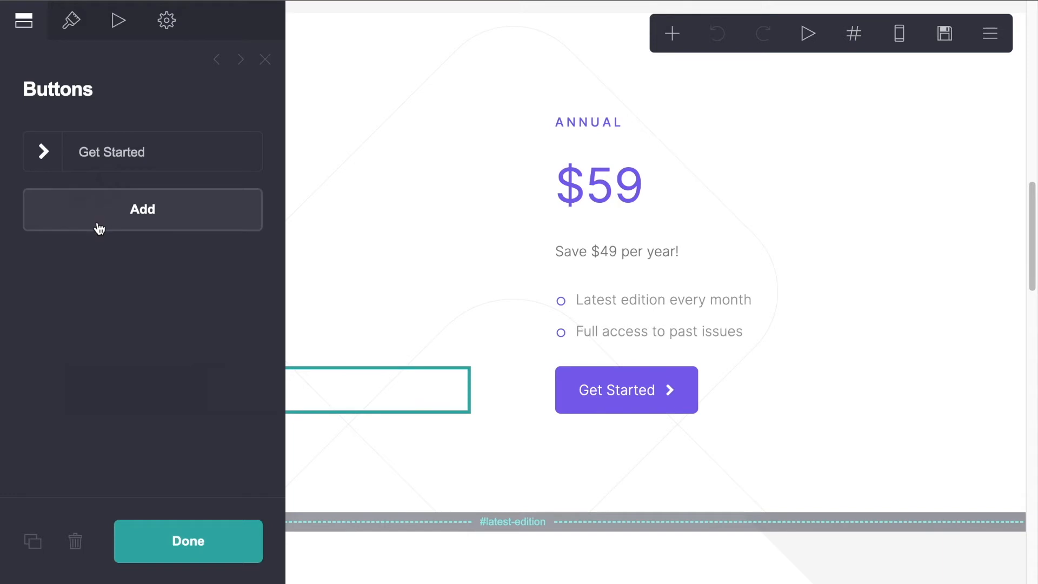
click(45, 155)
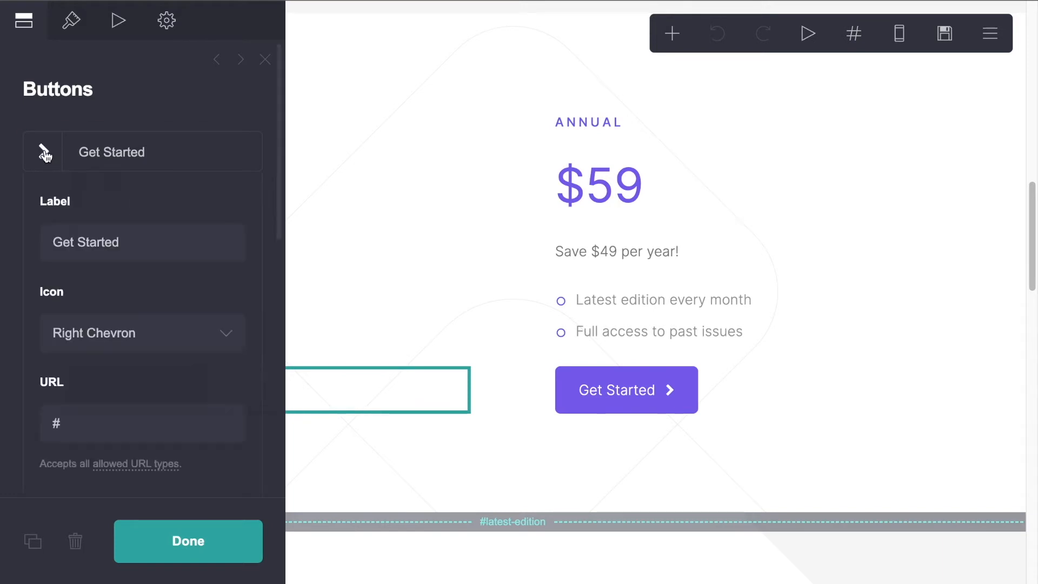
scroll(127, 275, down, 2)
click(115, 303)
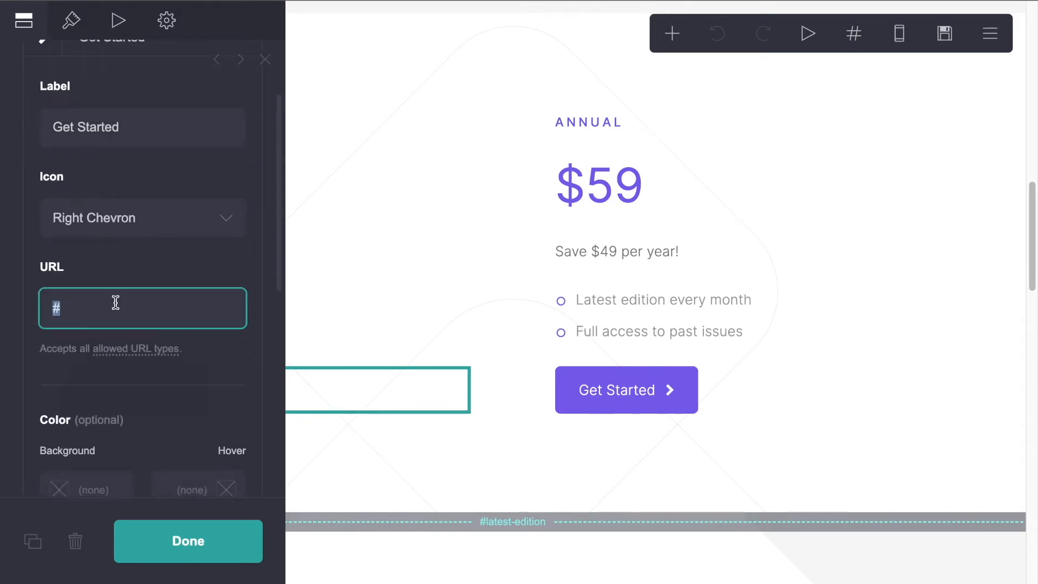
key(ctrl+v)
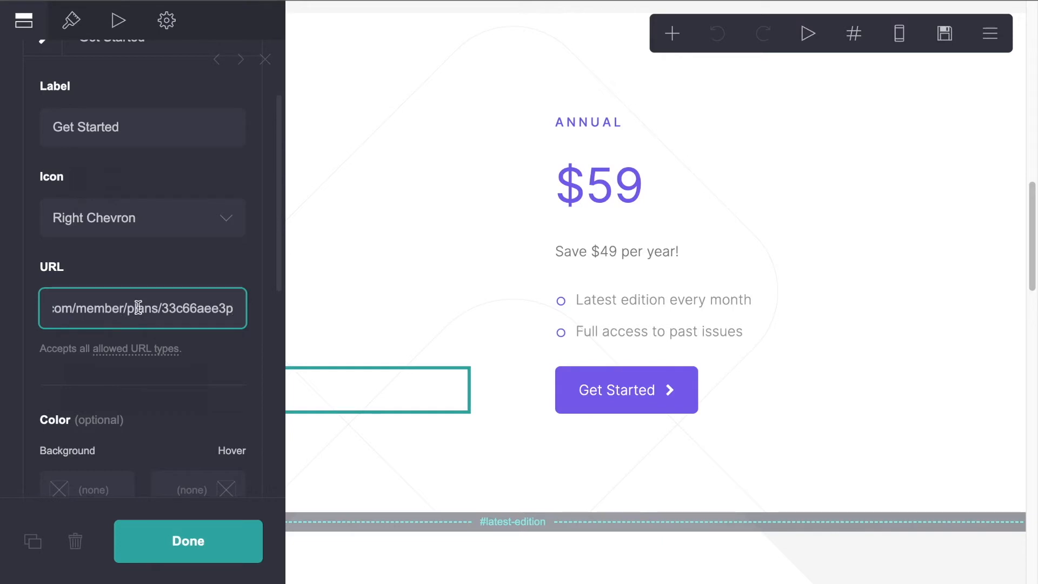
click(177, 540)
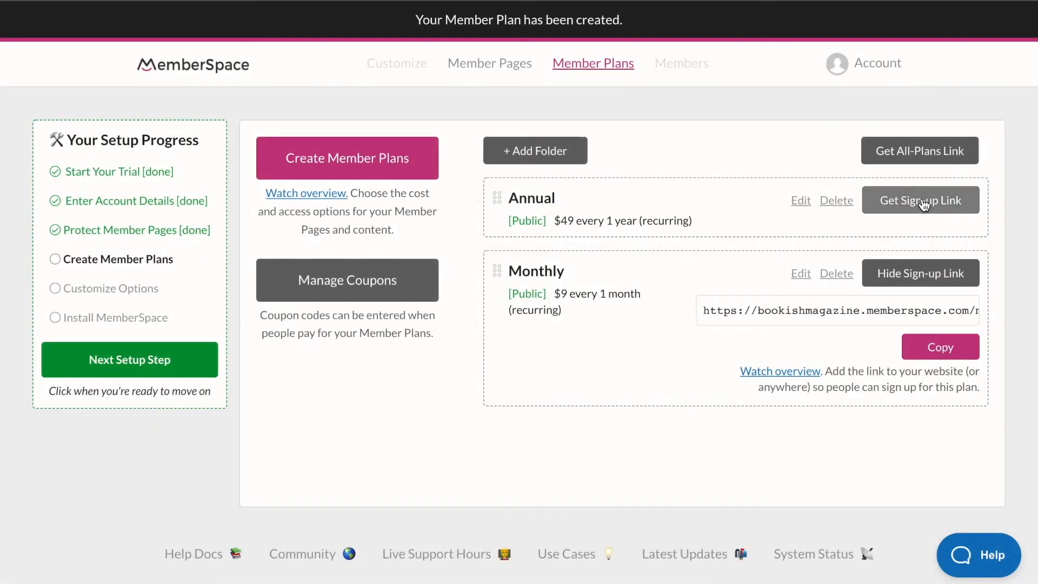
- Copy the Annual plan's sign-up link and set it as the URL of the Annual Get Started button in the Carrd editor
click(922, 201)
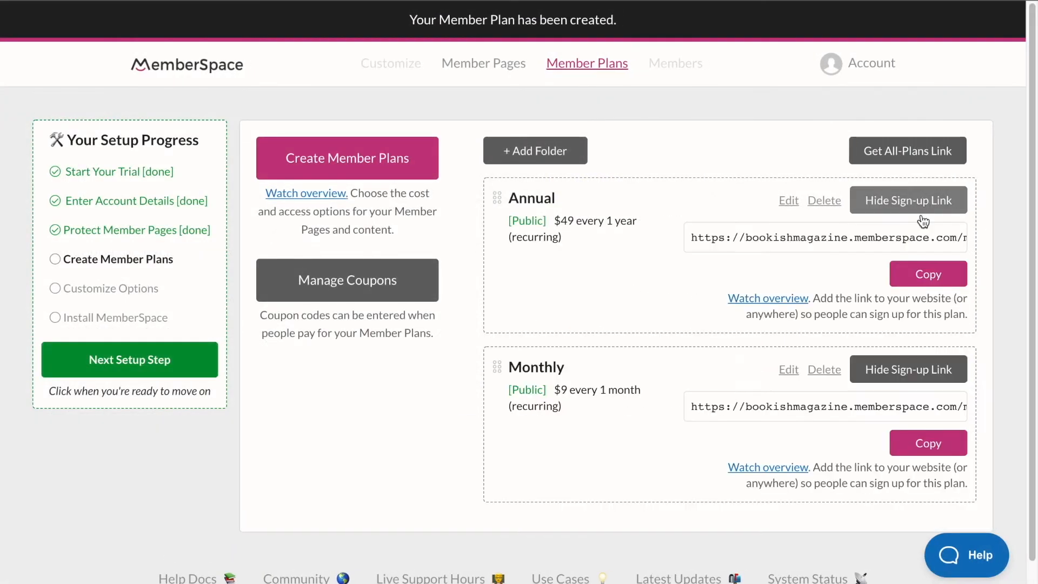
click(922, 276)
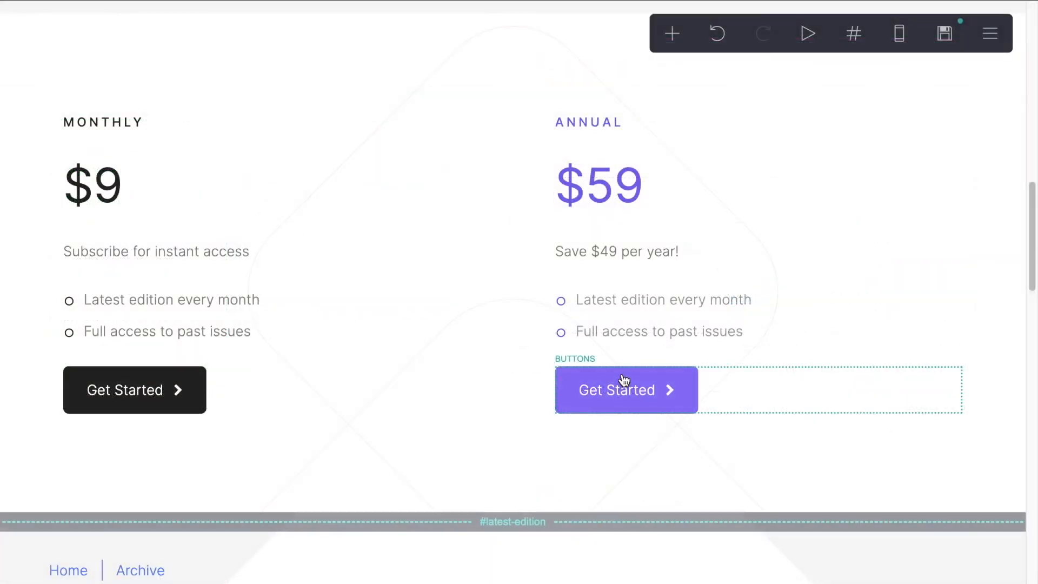
click(622, 379)
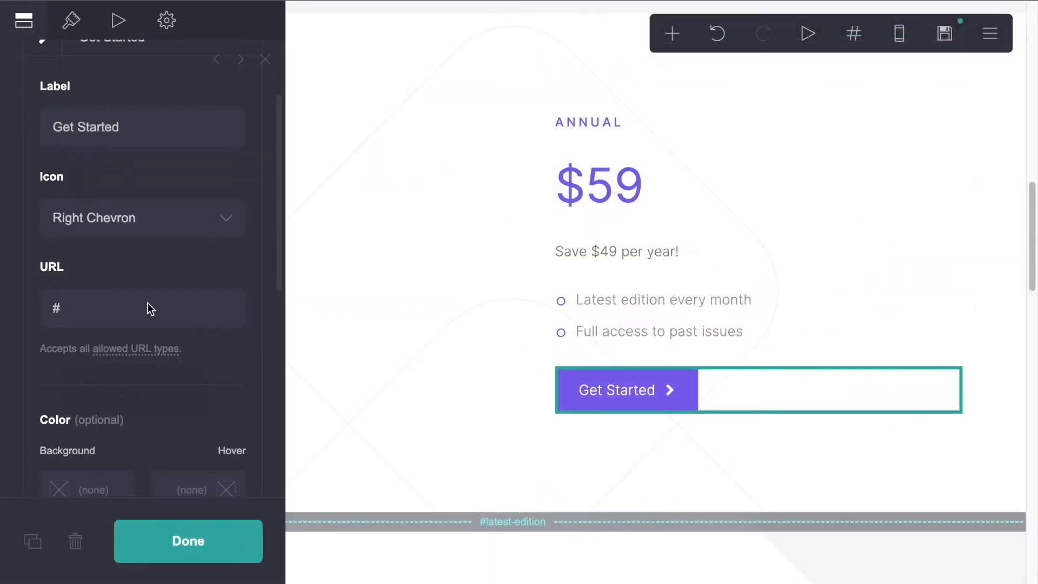
click(128, 307)
key(BackSpace)
key(ctrl+v)
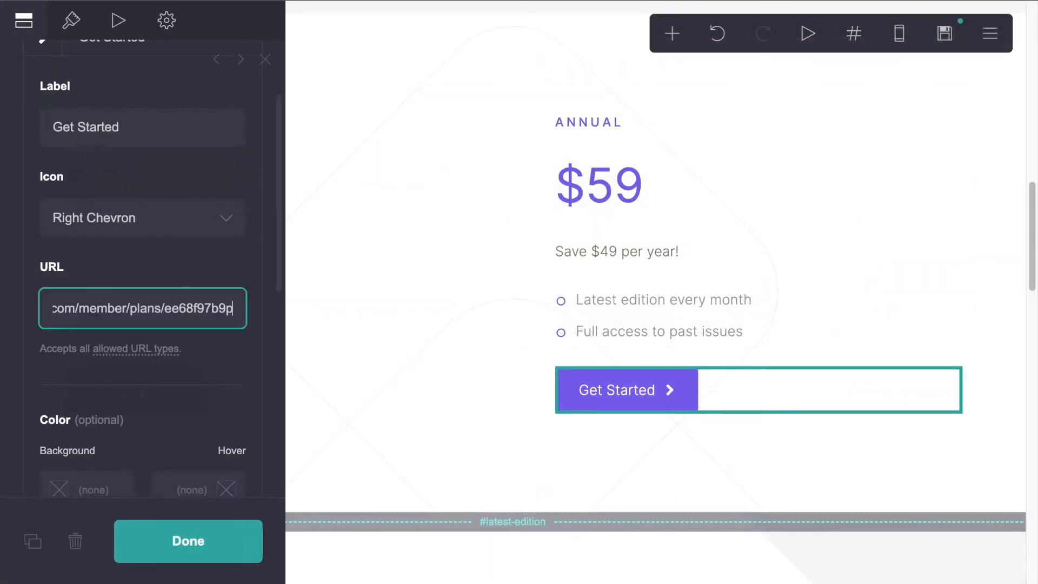
click(174, 552)
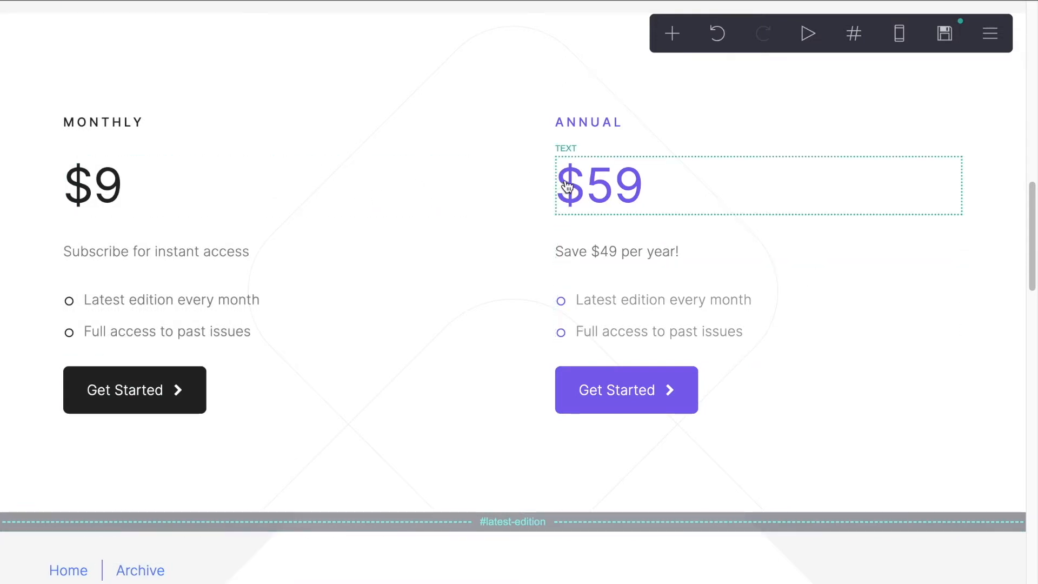
- Publish the site changes to the .carrd.co URL and dismiss the publish dialog
click(945, 36)
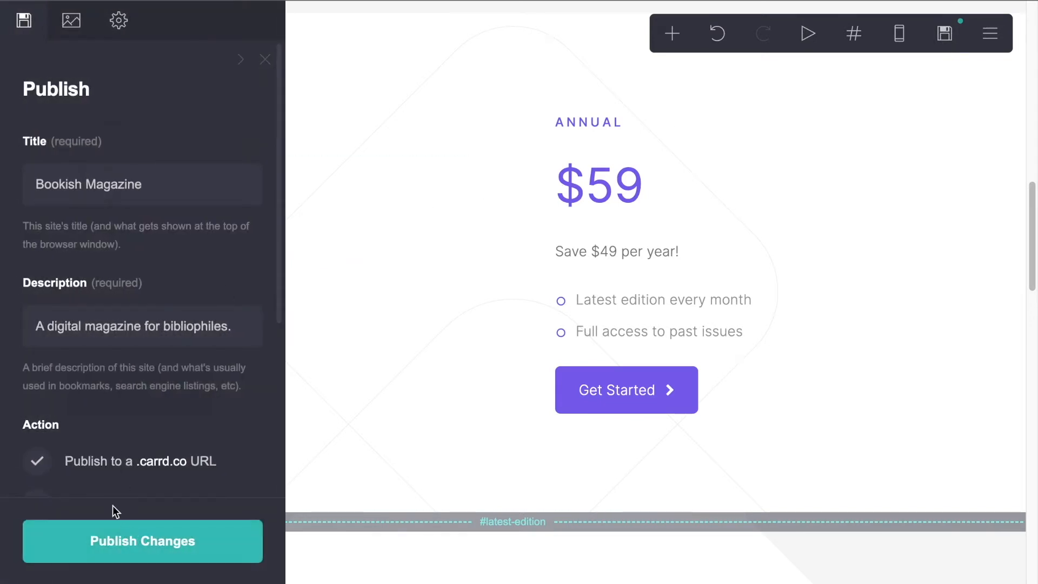
click(136, 530)
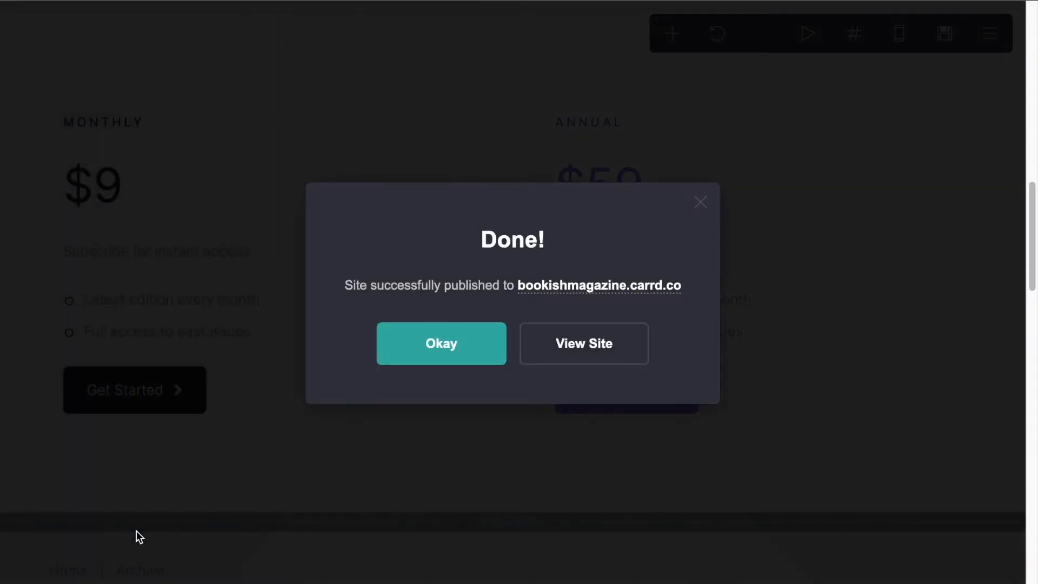
click(442, 347)
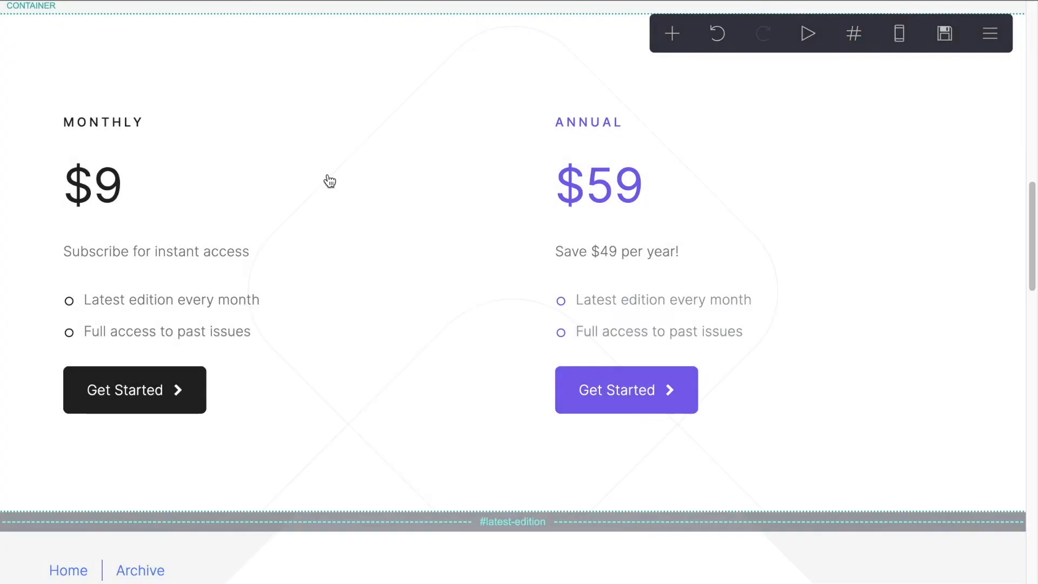
scroll(677, 540, up, 1)
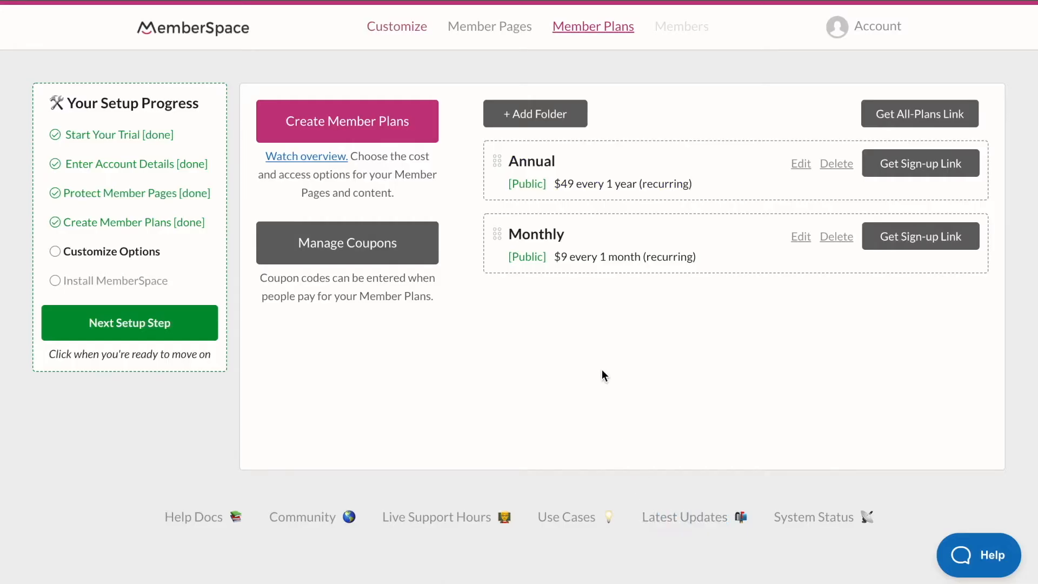
- From MemberSpace's member pages section, open the guide on using data attributes with Carrd and copy the attribute data-ms-hide="auth"
click(500, 26)
scroll(878, 258, down, 1)
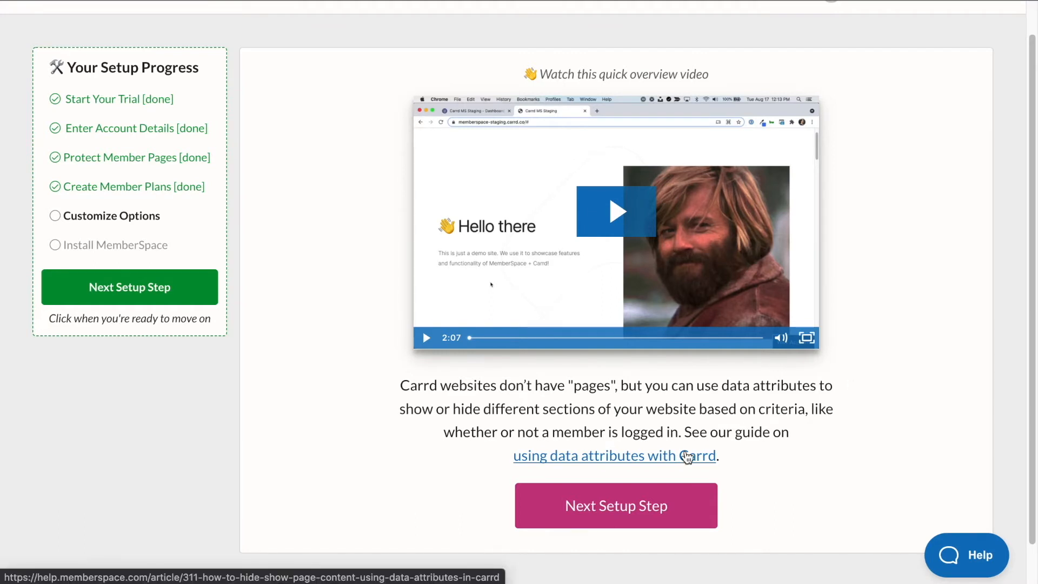
click(601, 461)
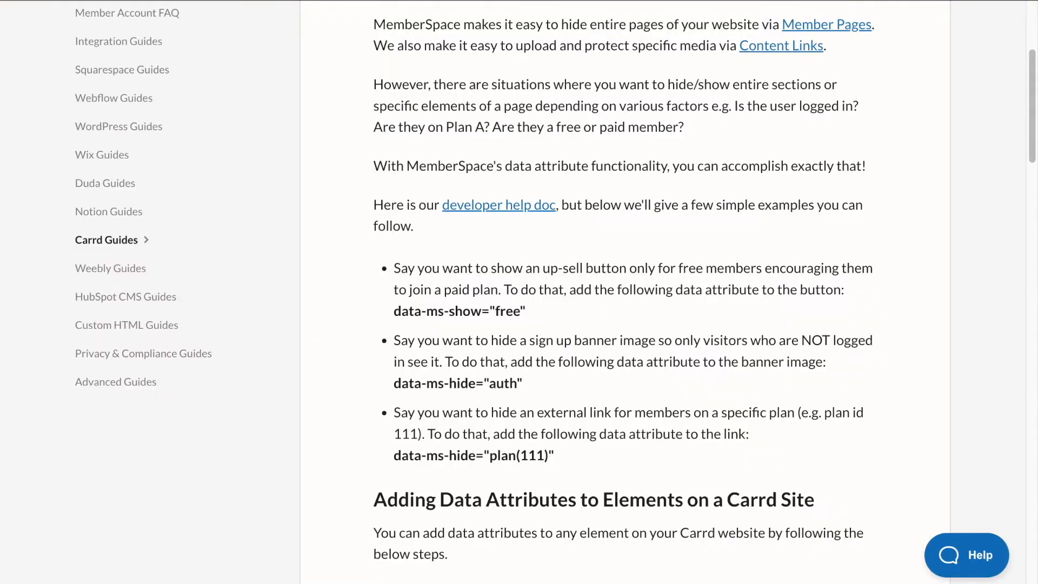
scroll(481, 184, up, 3)
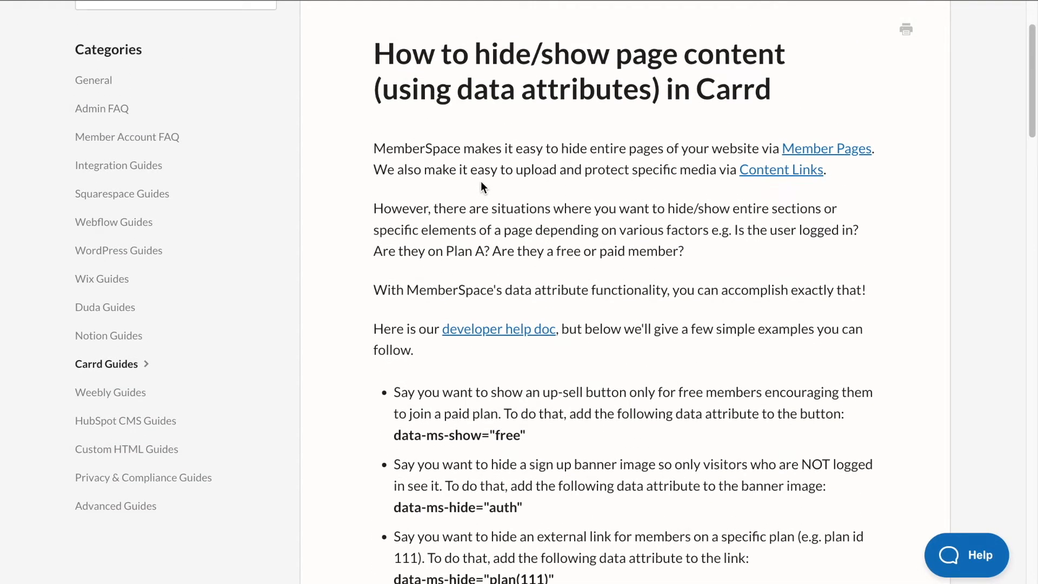
scroll(481, 184, down, 1)
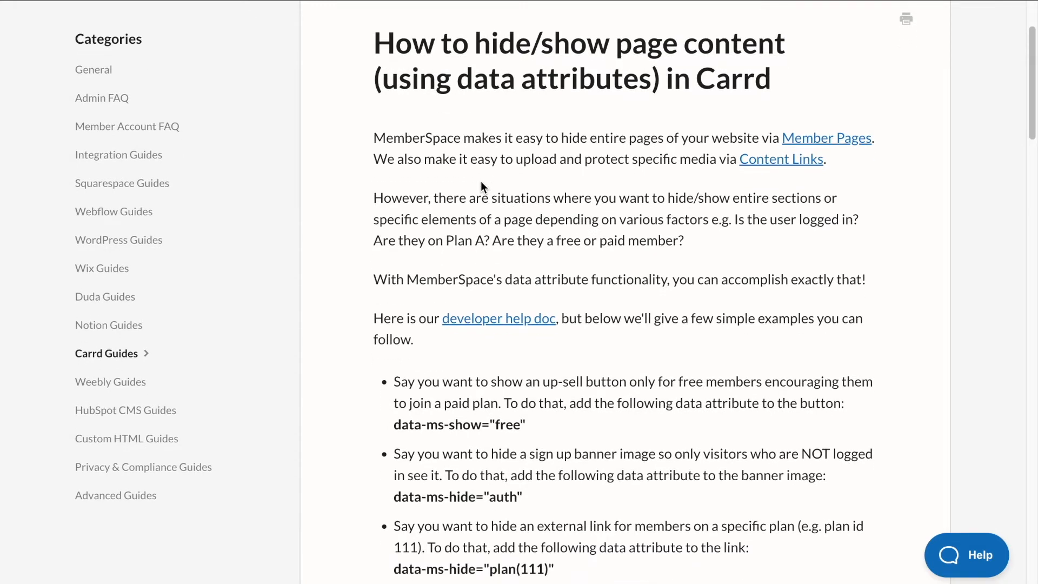
scroll(485, 362, down, 1)
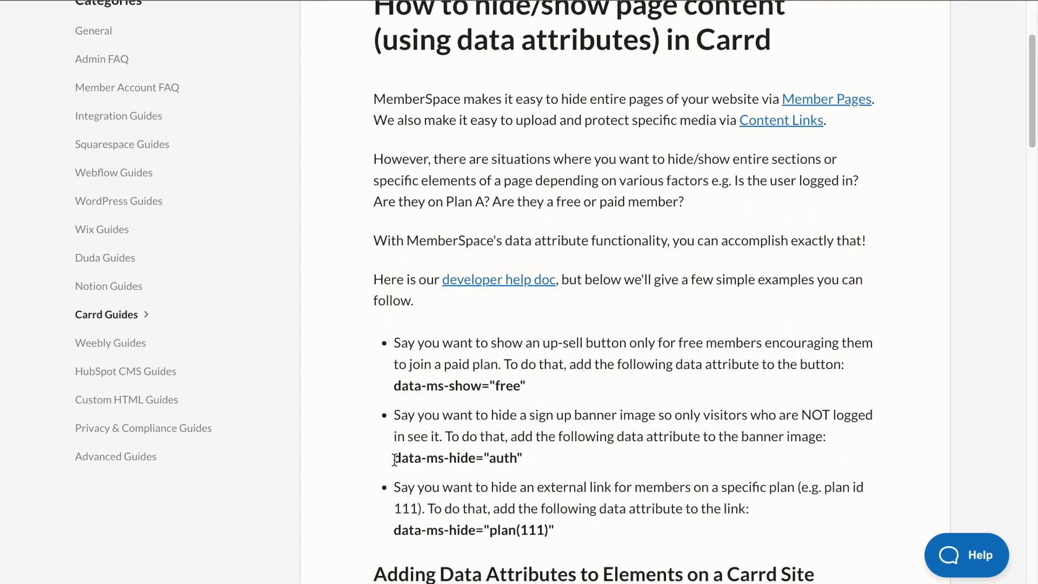
drag(395, 459, 523, 458)
key(ctrl+c)
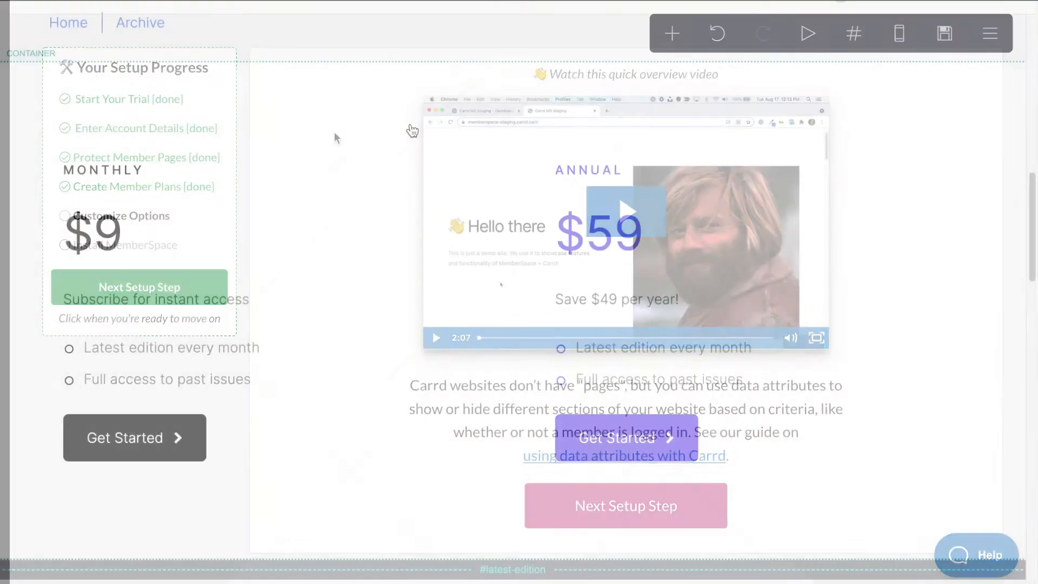
scroll(411, 130, down, 8)
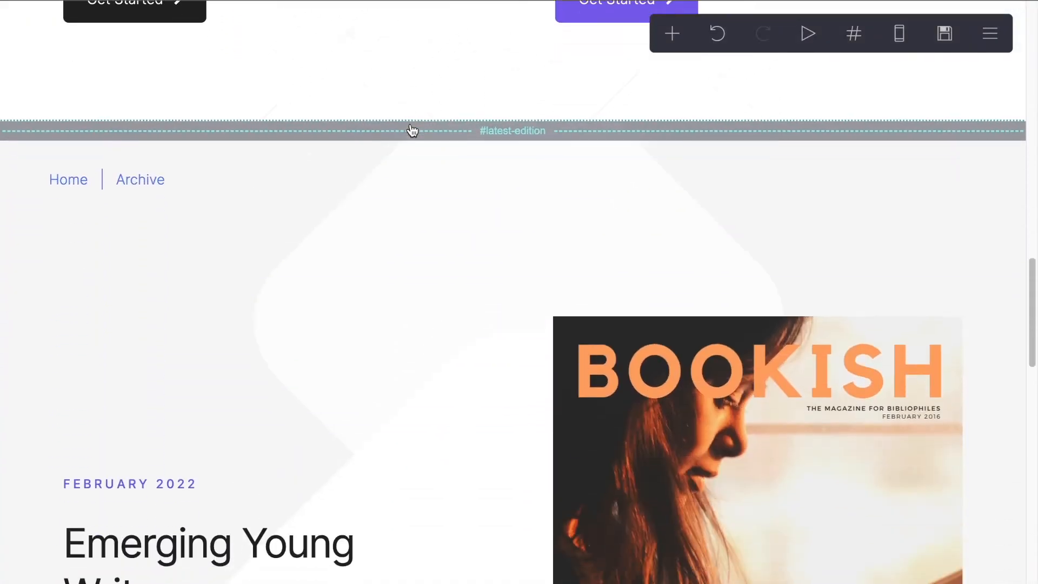
scroll(411, 131, down, 3)
click(388, 112)
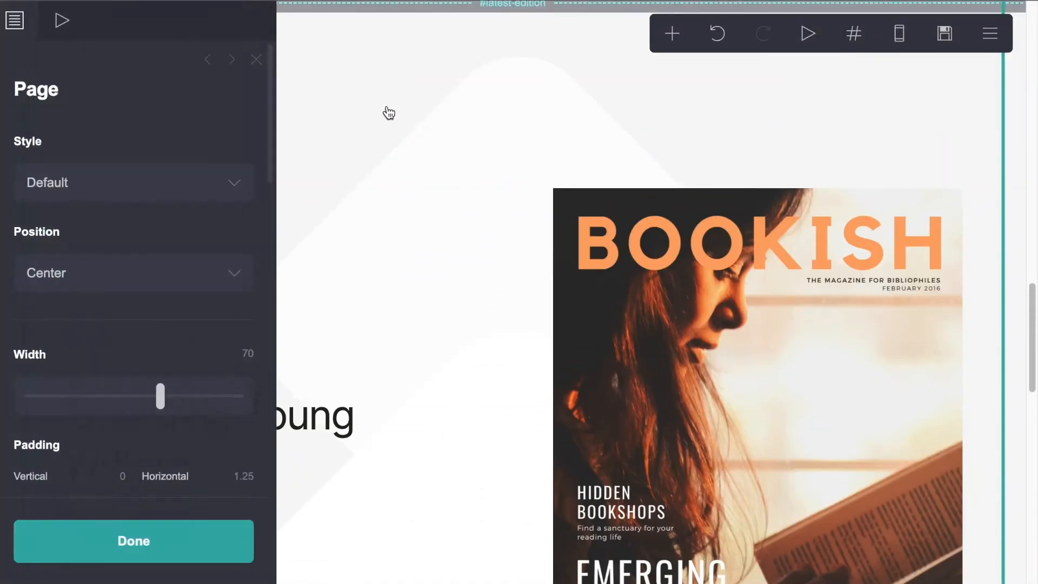
scroll(389, 113, up, 1)
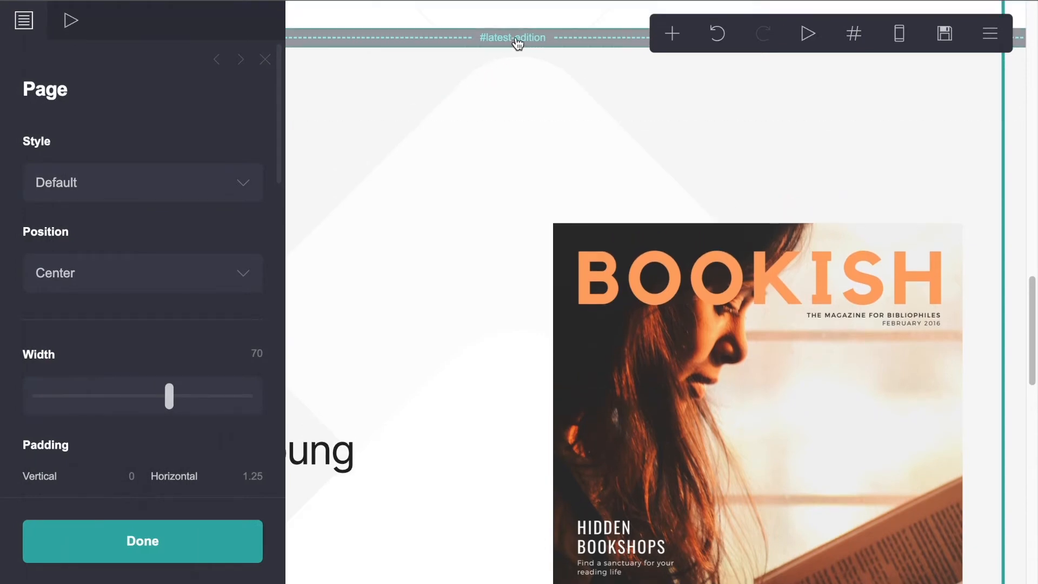
click(193, 540)
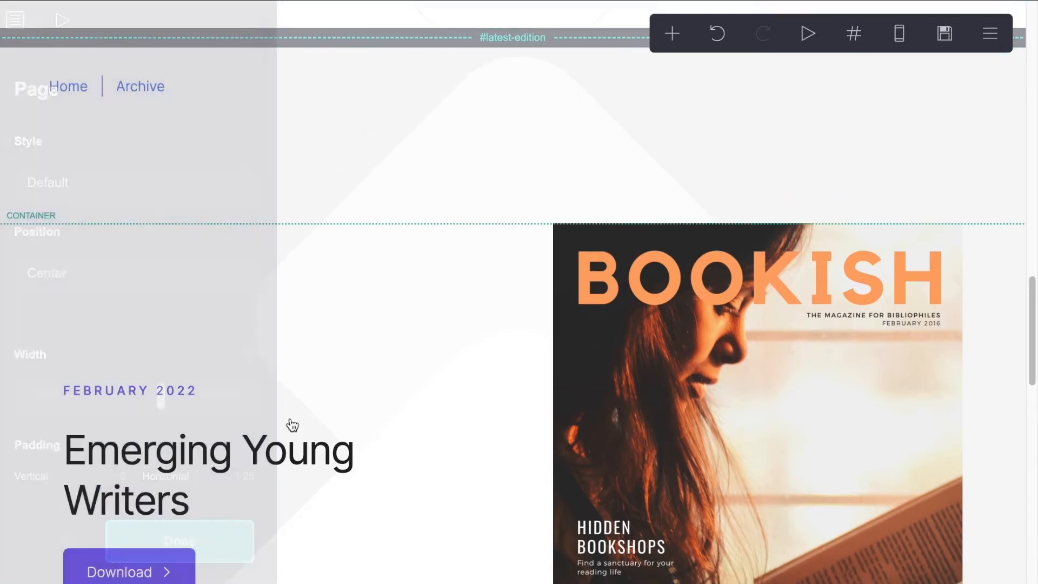
click(415, 244)
scroll(507, 233, down, 2)
scroll(507, 233, down, 2)
click(187, 541)
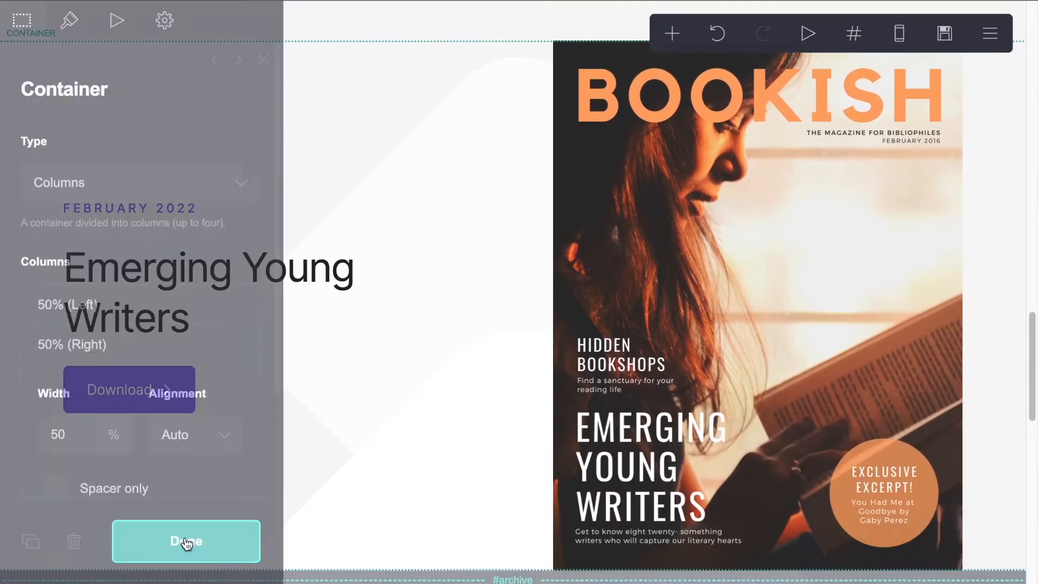
- Add the attribute data-ms-hide="auth" to the container holding the February 2022 edition in the Carrd editor's #latest-edition section
scroll(436, 134, up, 1)
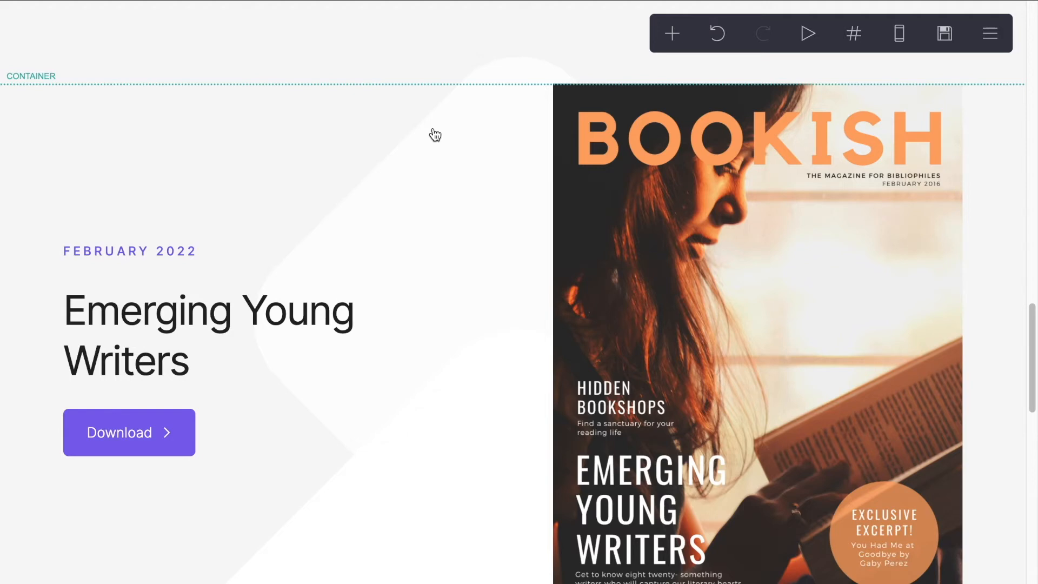
click(436, 134)
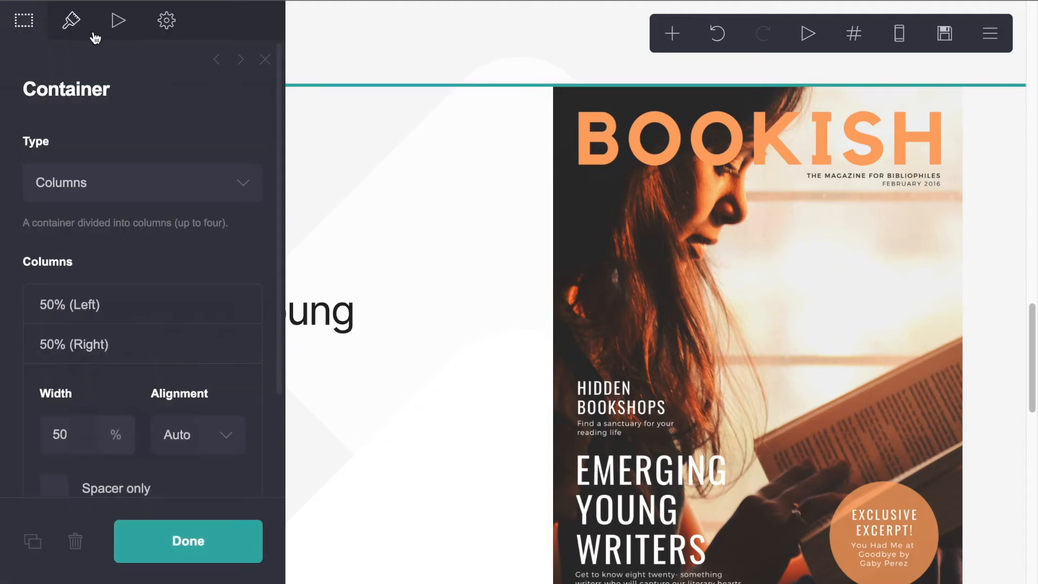
click(167, 20)
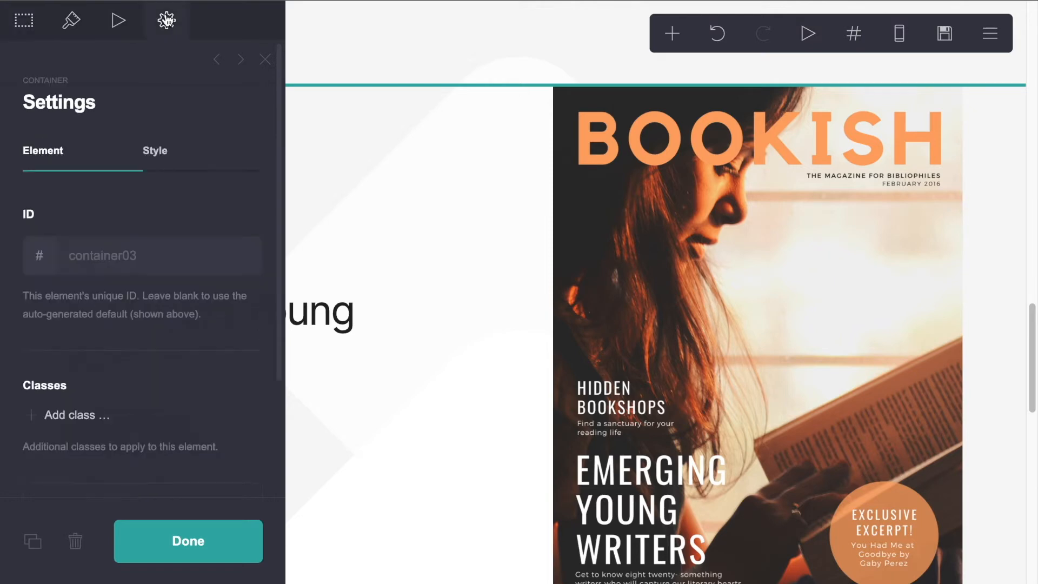
scroll(147, 261, down, 3)
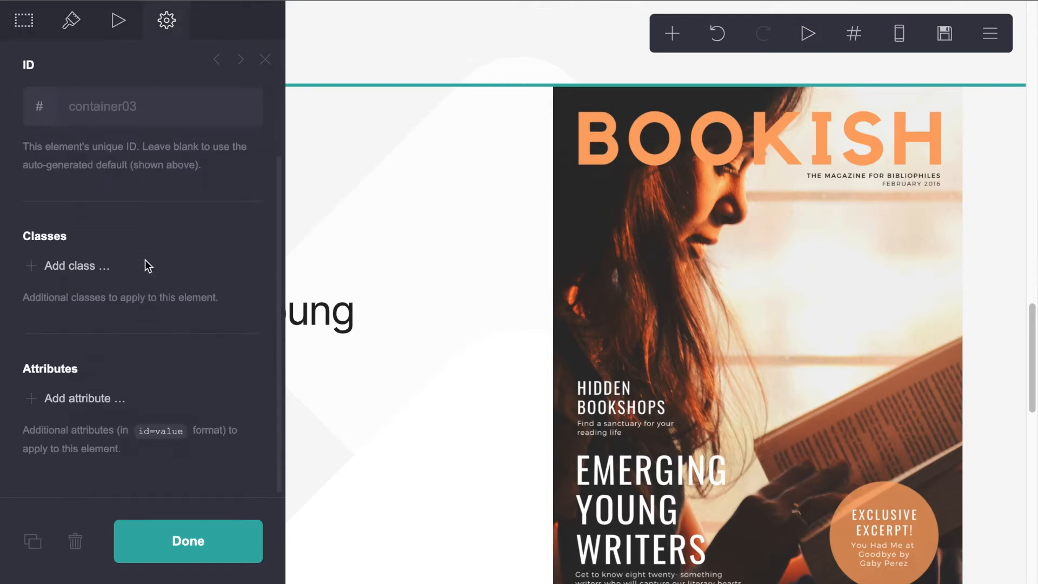
click(78, 399)
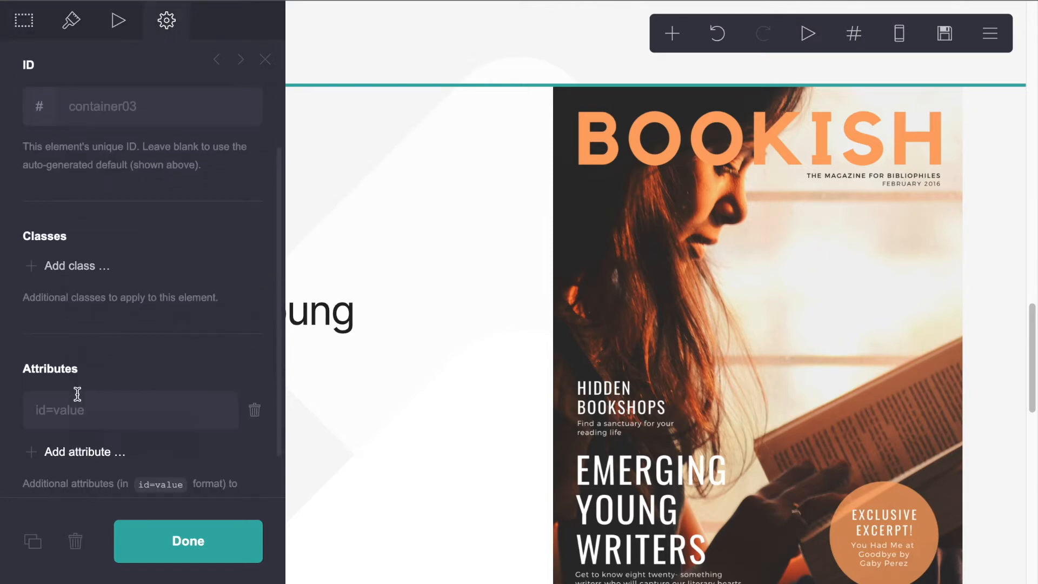
key(ctrl+v)
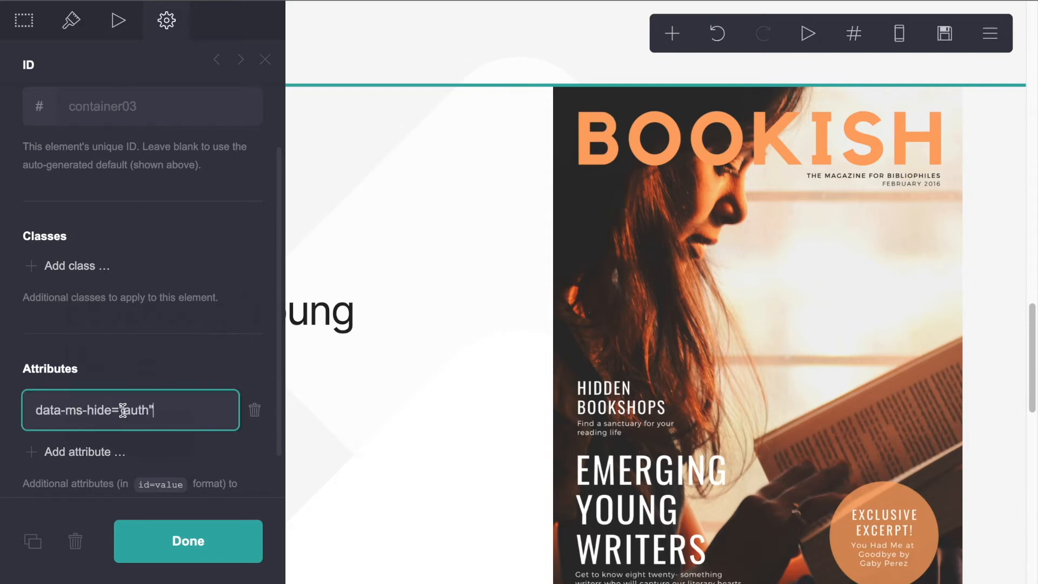
scroll(146, 410, down, 2)
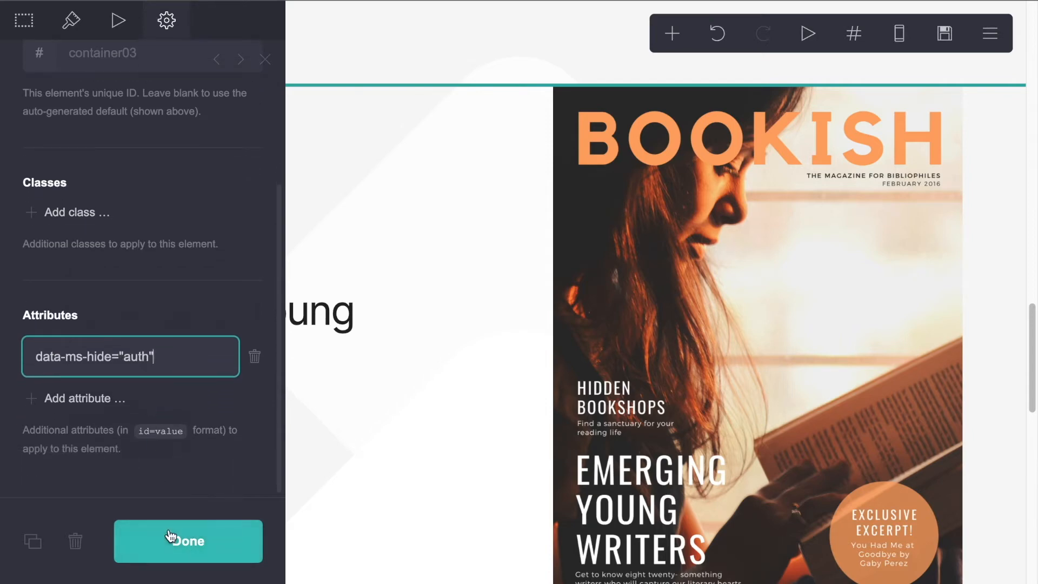
click(170, 536)
- Add the attribute data-ms-hide="auth" to the Previous Editions container in the #archive section
scroll(335, 144, down, 3)
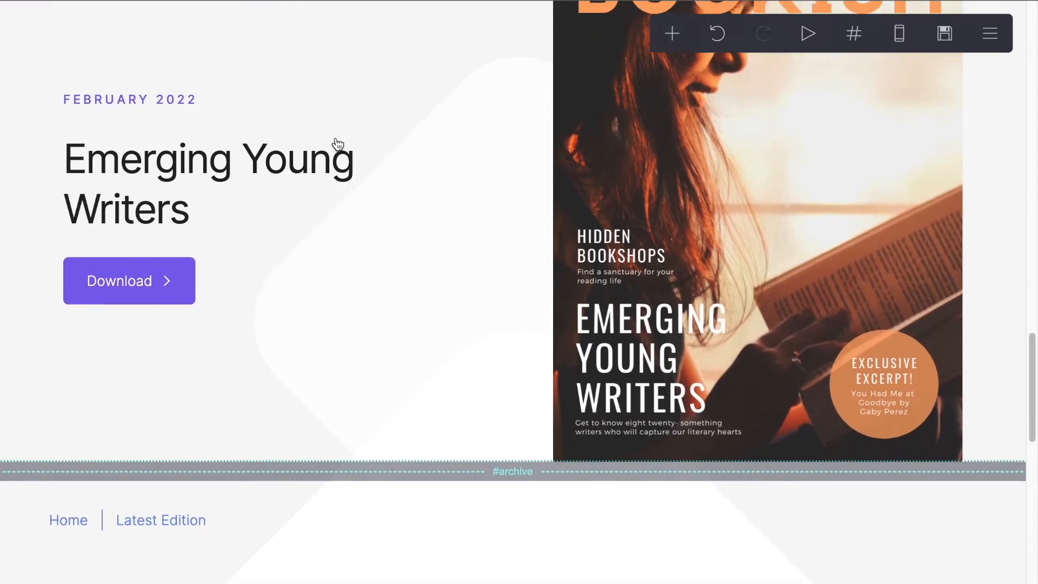
scroll(338, 144, down, 6)
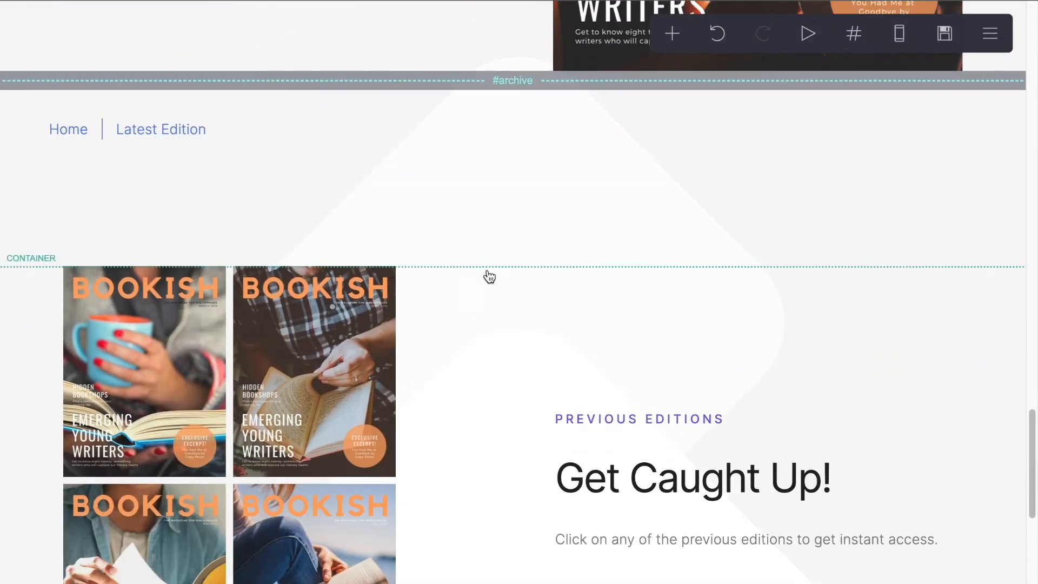
scroll(491, 283, down, 2)
click(491, 234)
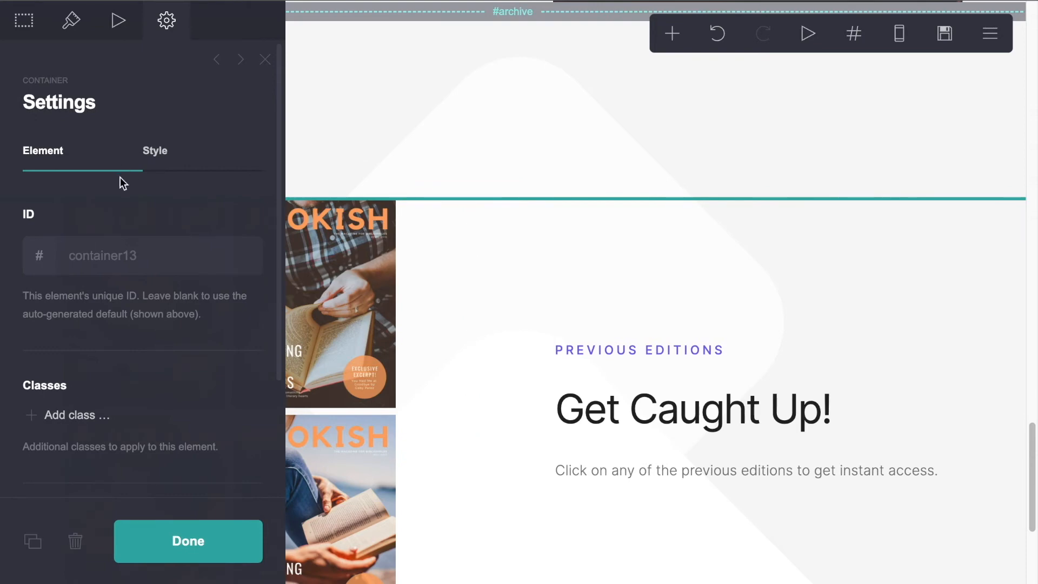
click(23, 20)
scroll(92, 117, down, 2)
scroll(93, 117, up, 2)
click(166, 20)
scroll(116, 183, down, 1)
scroll(115, 183, down, 2)
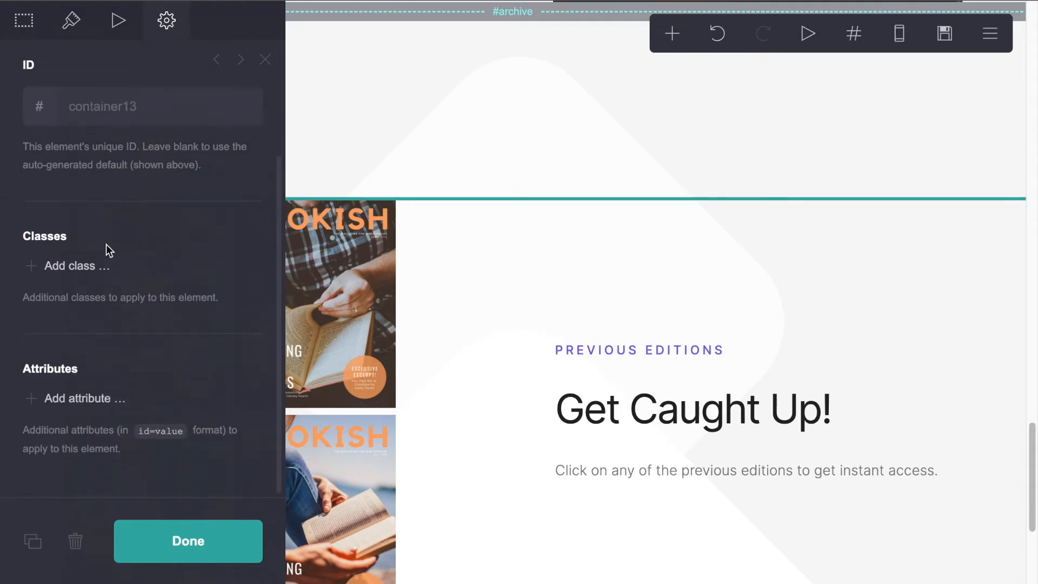
click(103, 397)
click(95, 415)
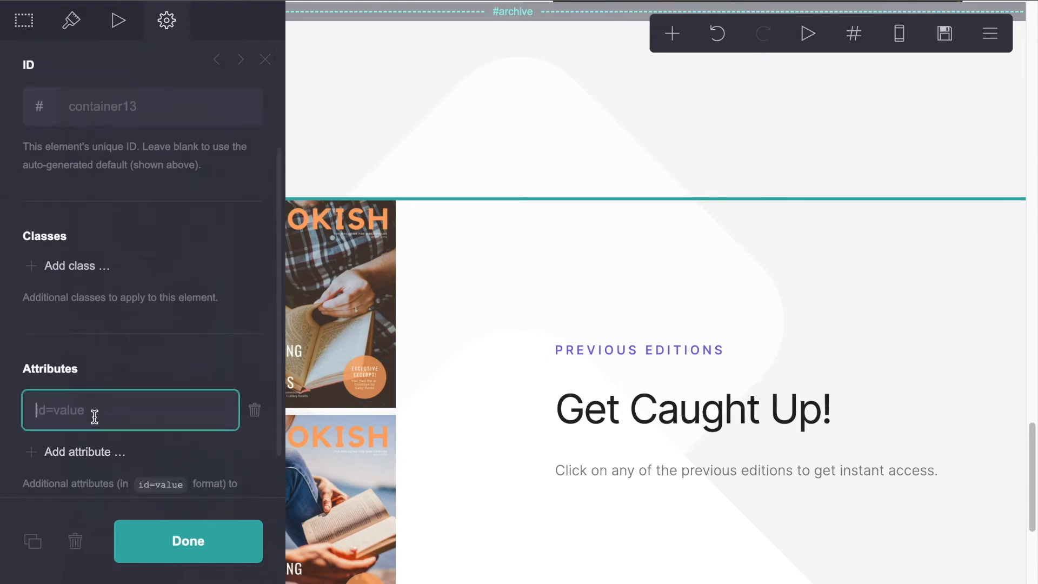
text(data-ms-hide="auth")
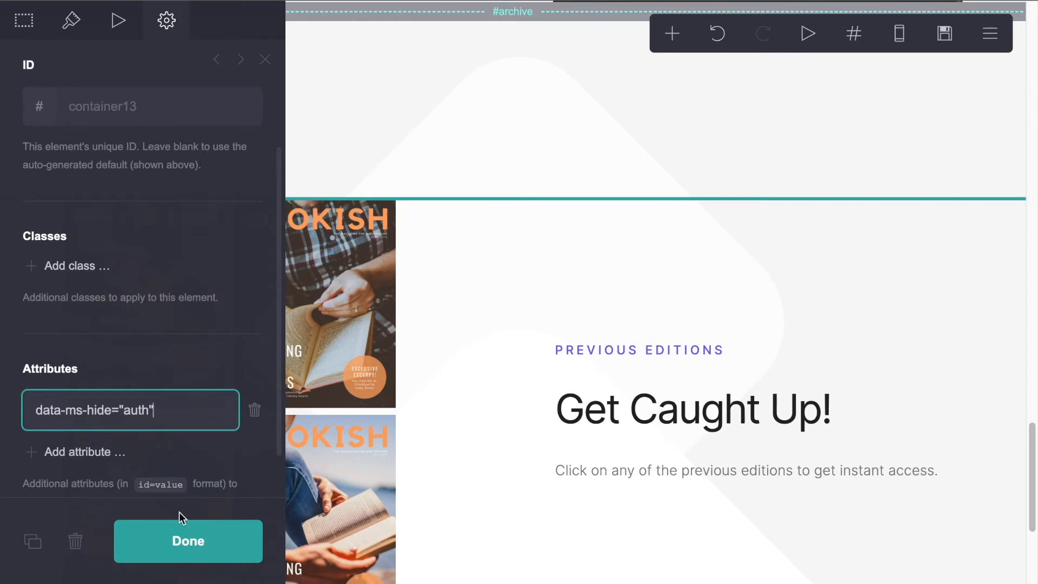
click(184, 542)
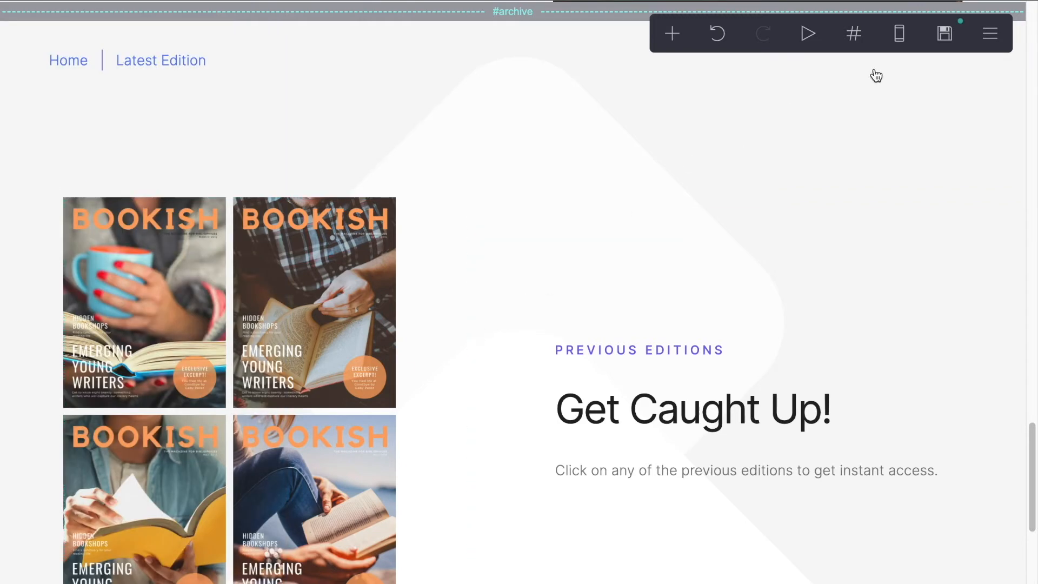
- Publish the updated Carrd site to its .carrd.co URL and dismiss the publish confirmation
click(946, 31)
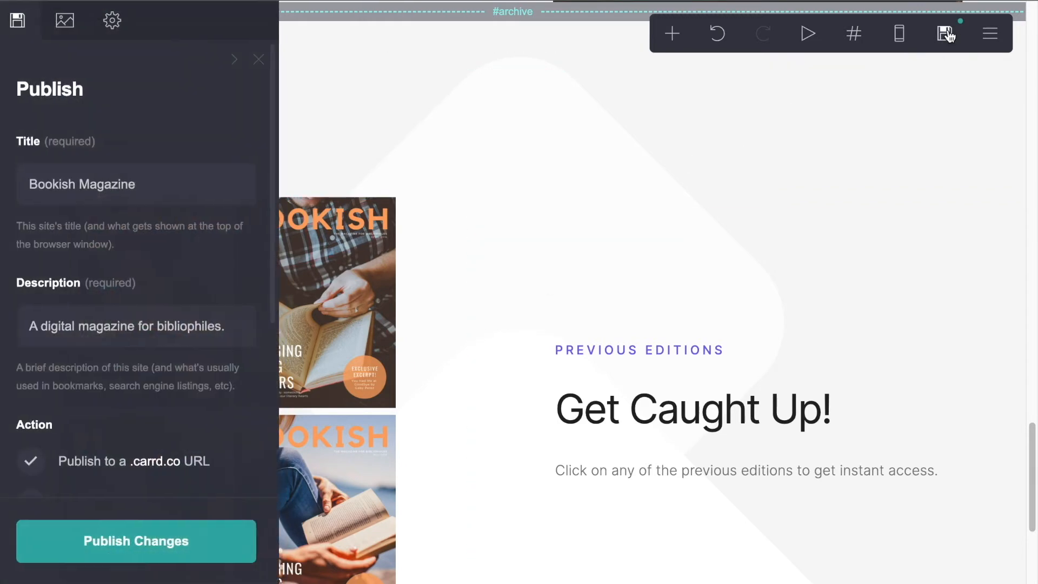
click(132, 545)
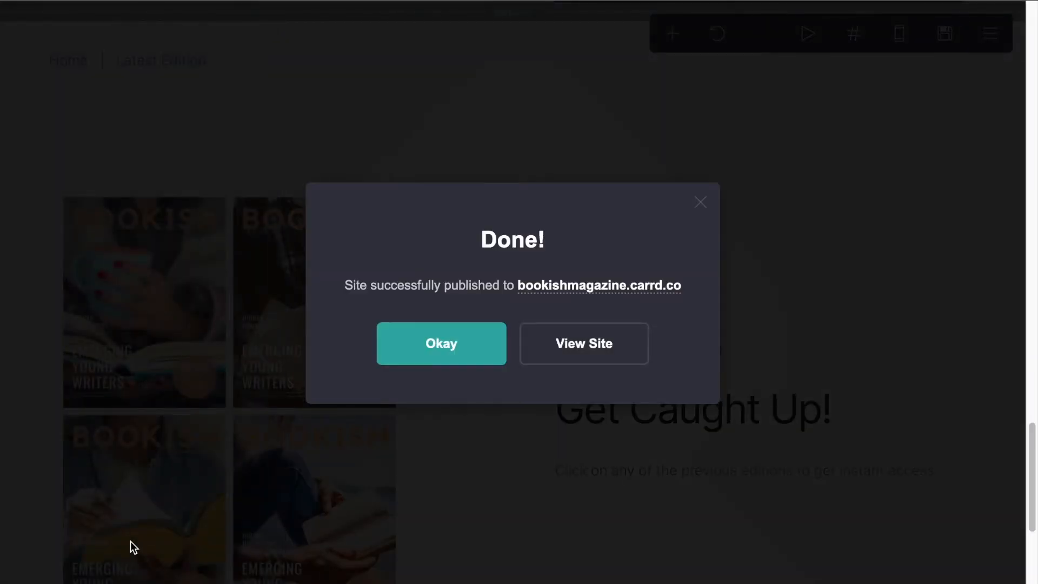
click(447, 345)
scroll(659, 541, down, 2)
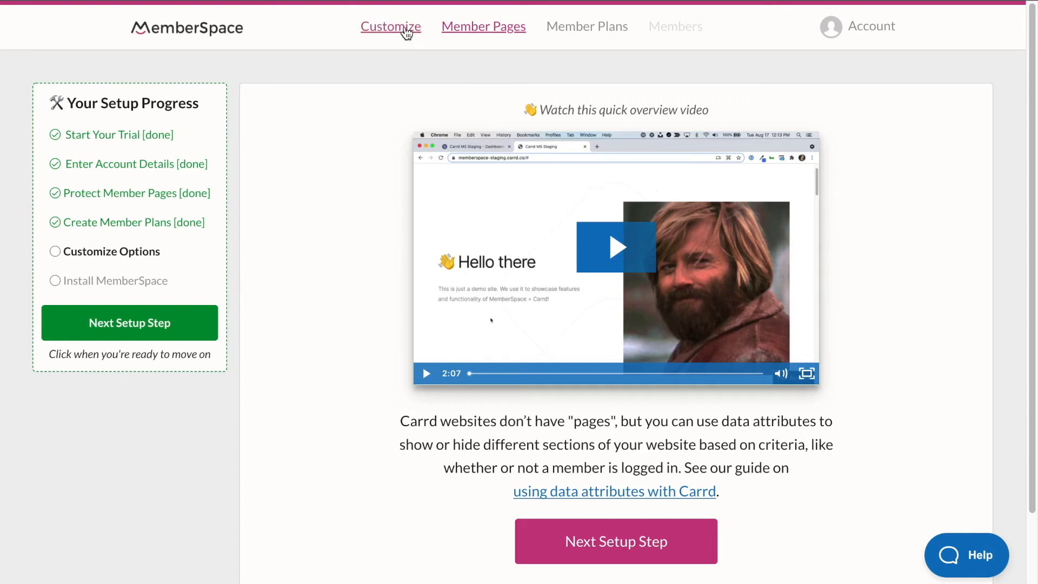
- Switch to MemberSpace, open the general customization options, and review the member experience and cancelation settings
click(405, 28)
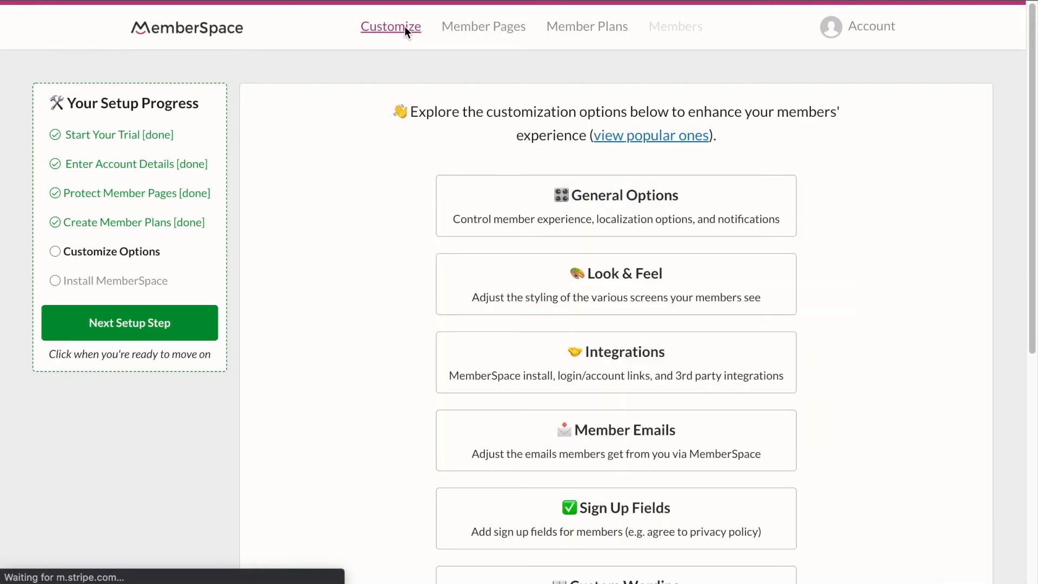
click(628, 201)
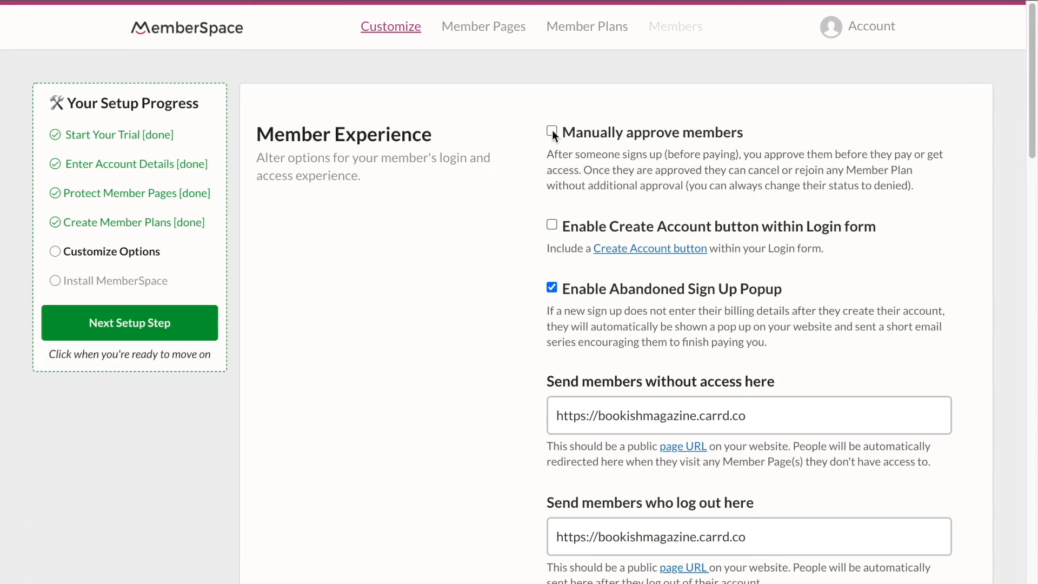
scroll(633, 192, down, 3)
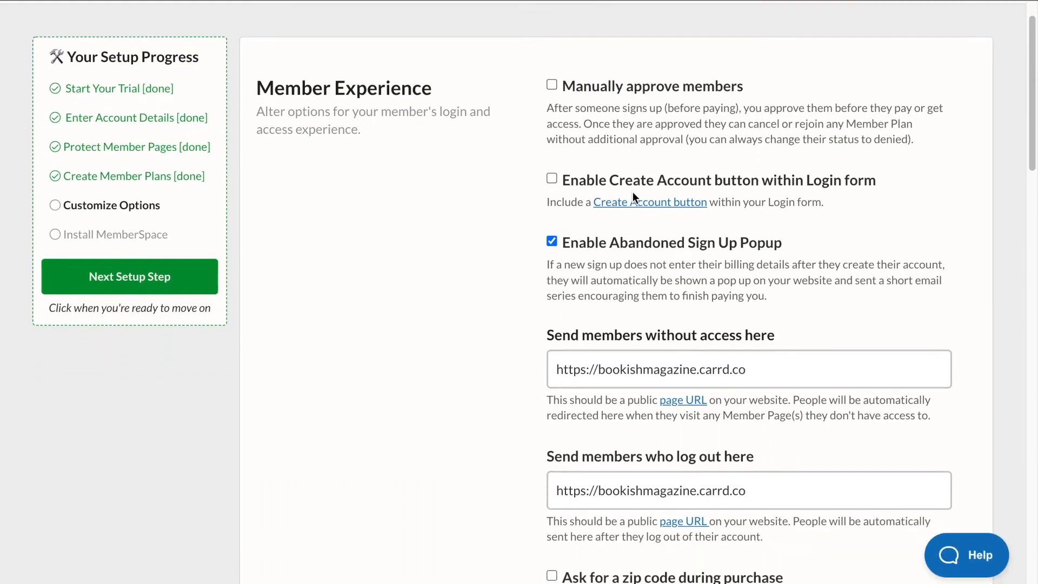
scroll(632, 191, down, 1)
scroll(631, 192, up, 2)
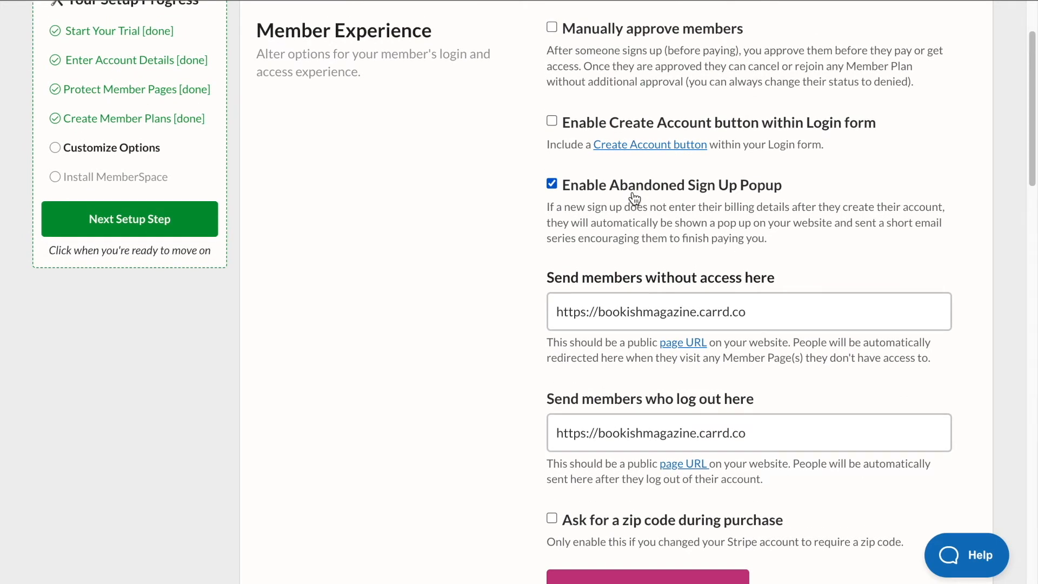
scroll(659, 276, down, 1)
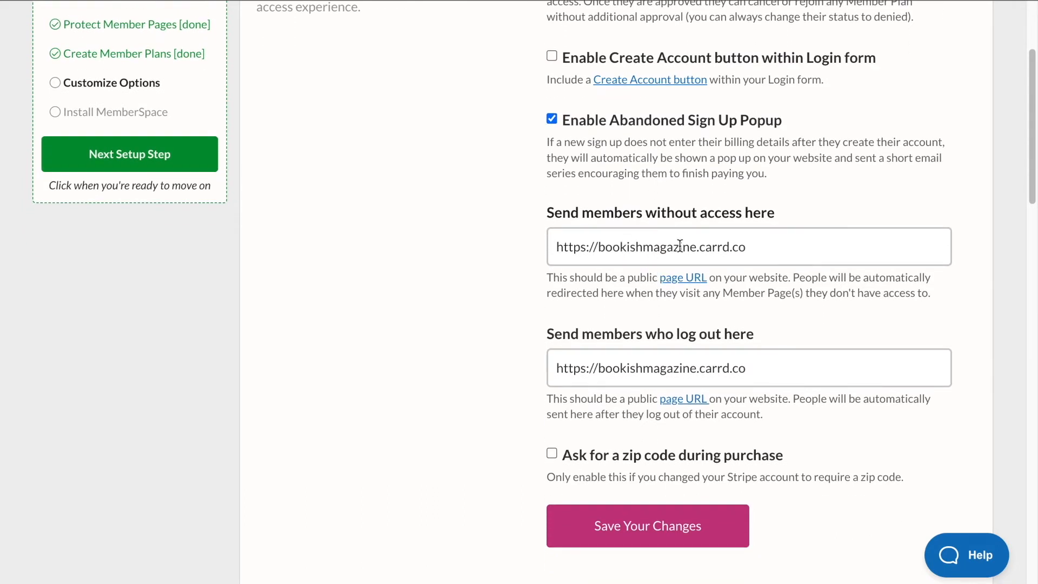
scroll(691, 246, down, 1)
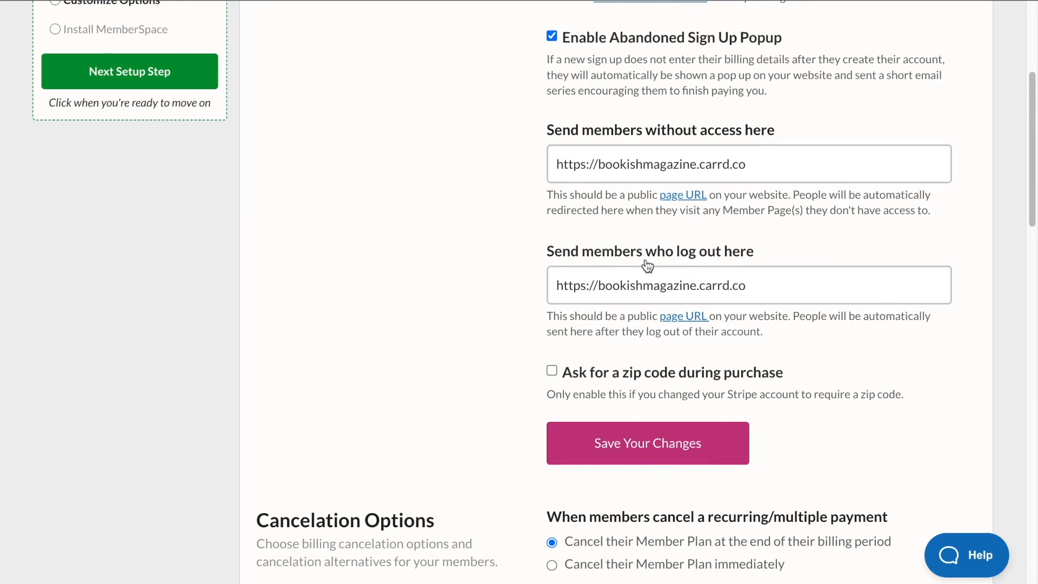
scroll(751, 295, down, 3)
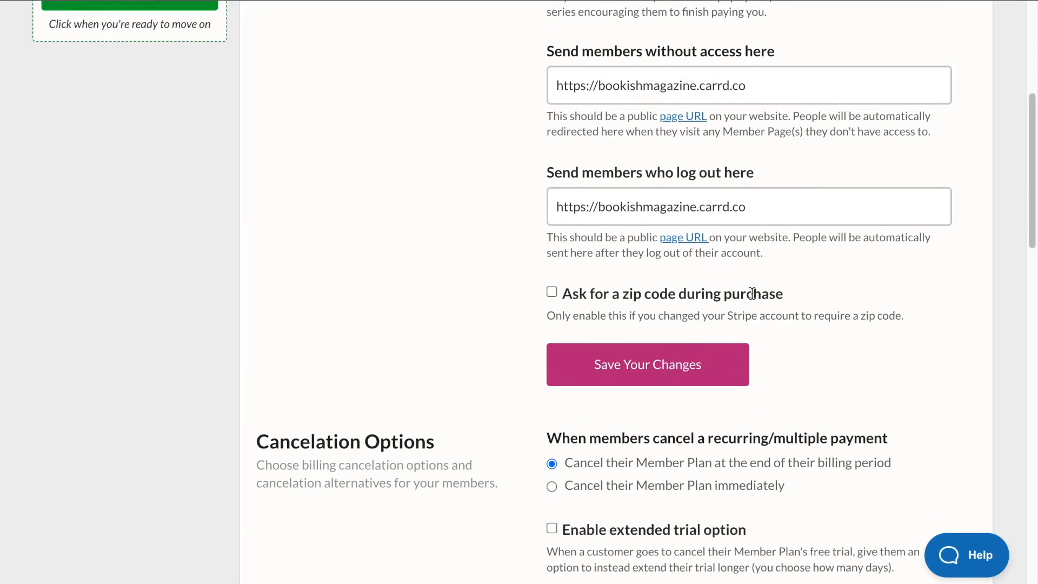
scroll(751, 299, down, 1)
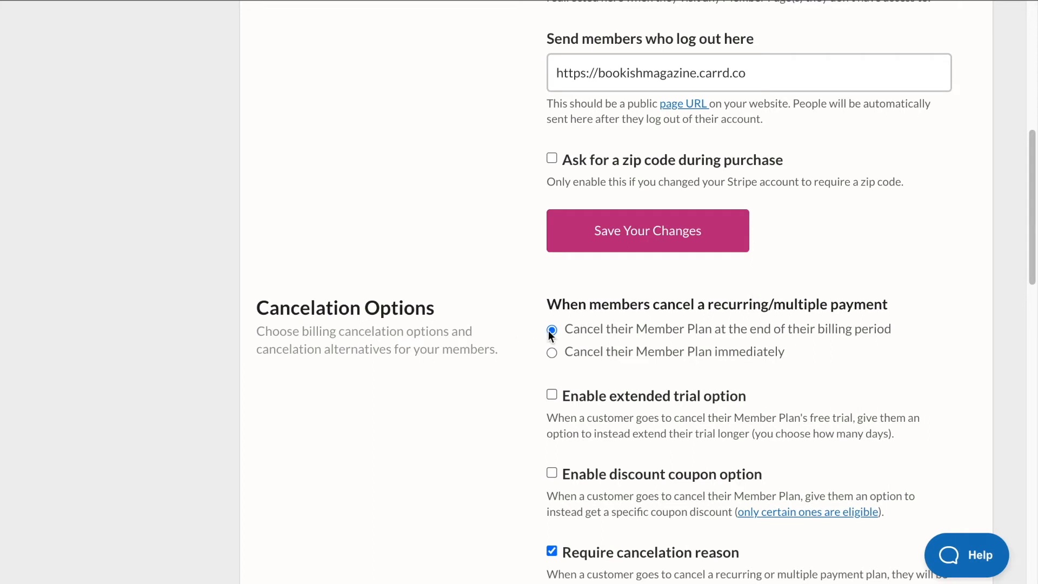
scroll(560, 377, down, 7)
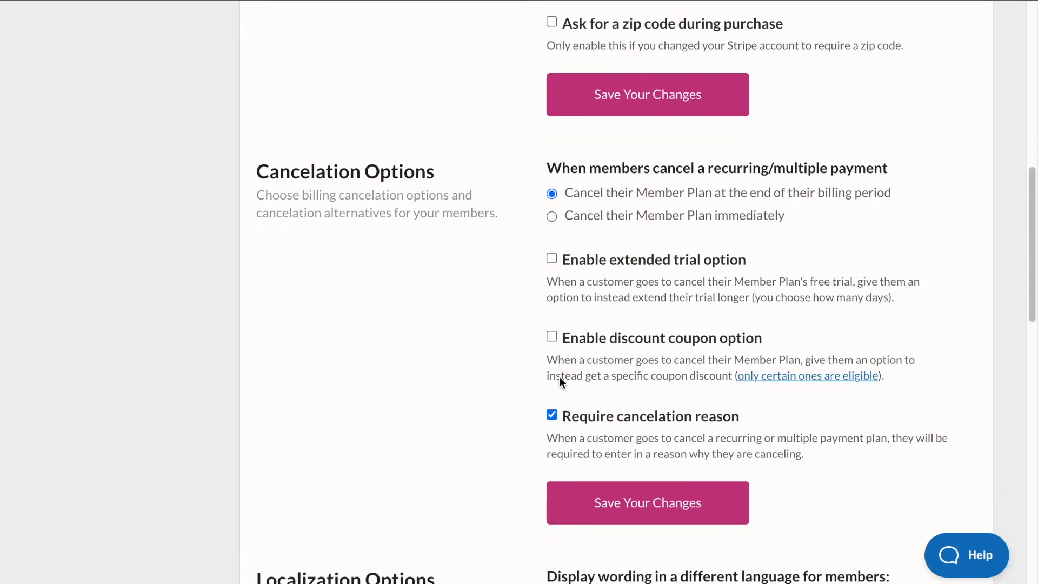
scroll(561, 382, down, 3)
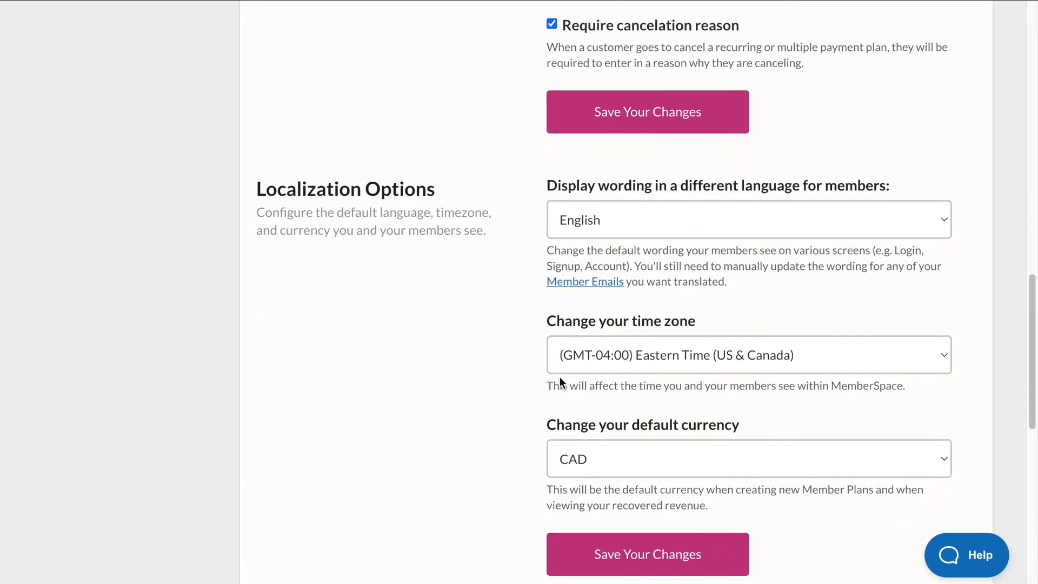
- Set the default currency to USD in the localization options and save the changes
scroll(560, 380, down, 1)
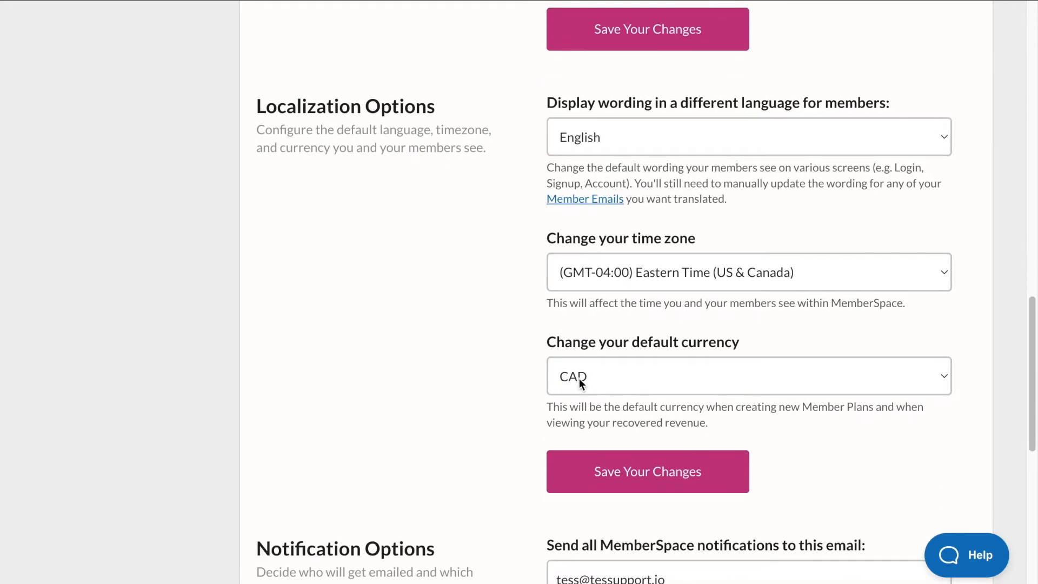
click(579, 378)
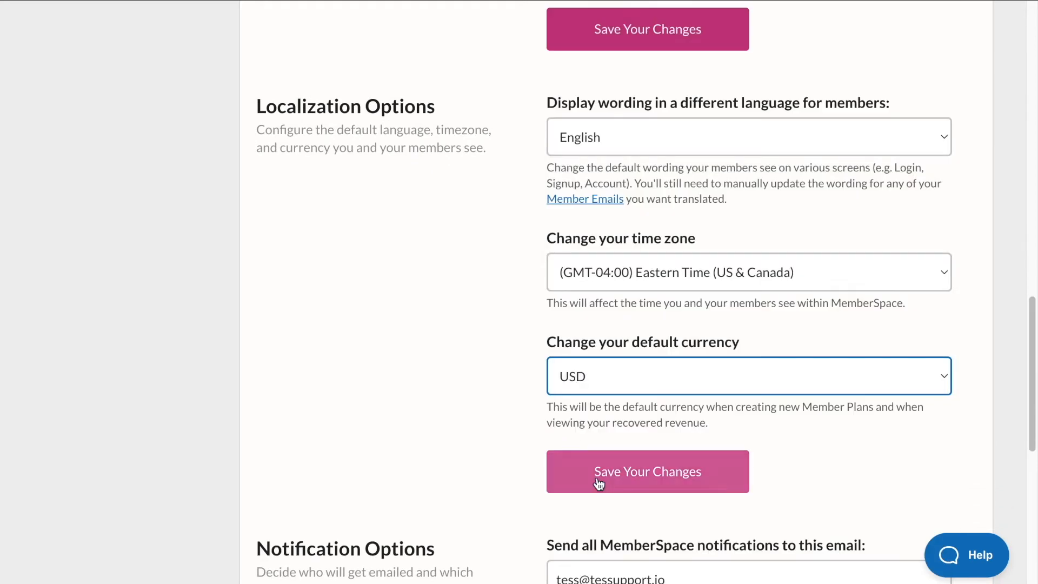
click(617, 475)
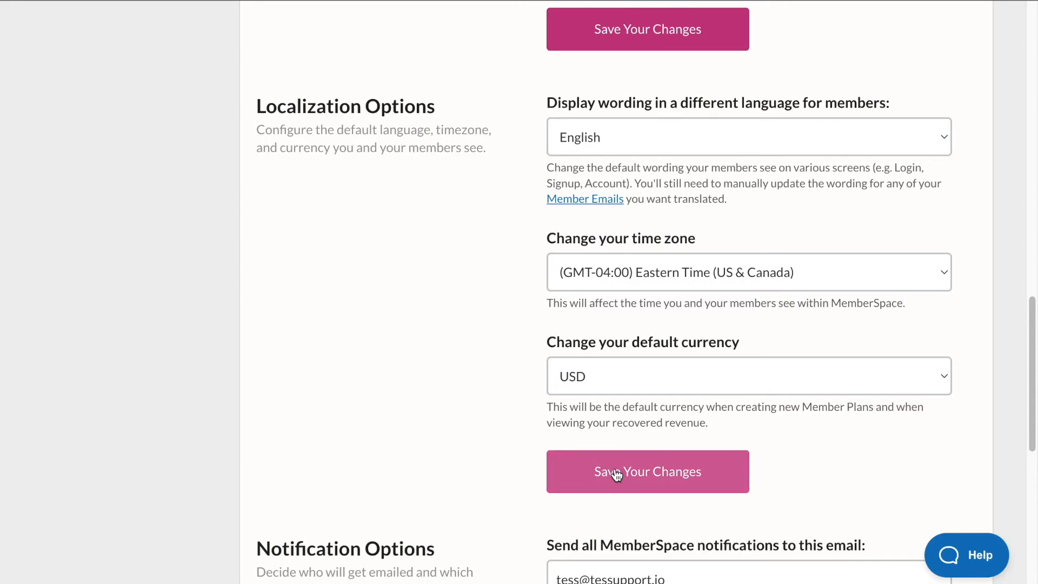
click(617, 475)
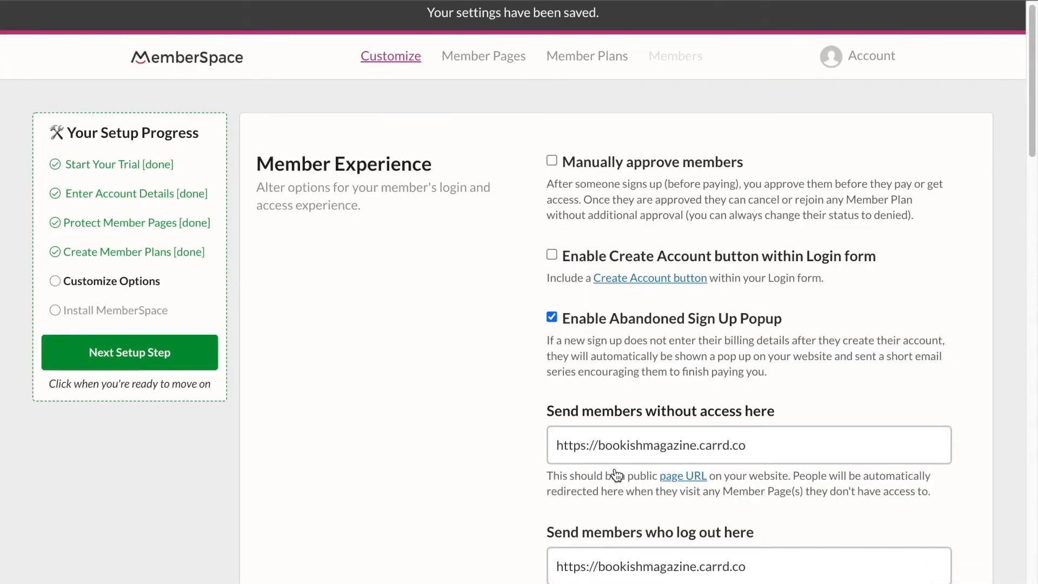
- Review the notification options for account creation, plan expiry, cancelation and joining, and save them
scroll(617, 474, down, 5)
scroll(617, 474, down, 15)
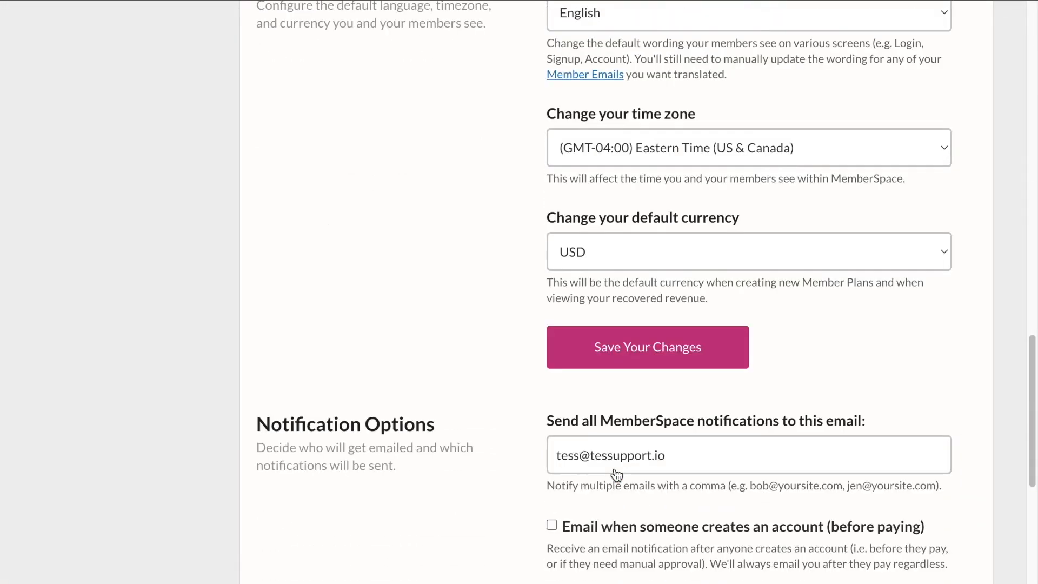
scroll(616, 474, down, 4)
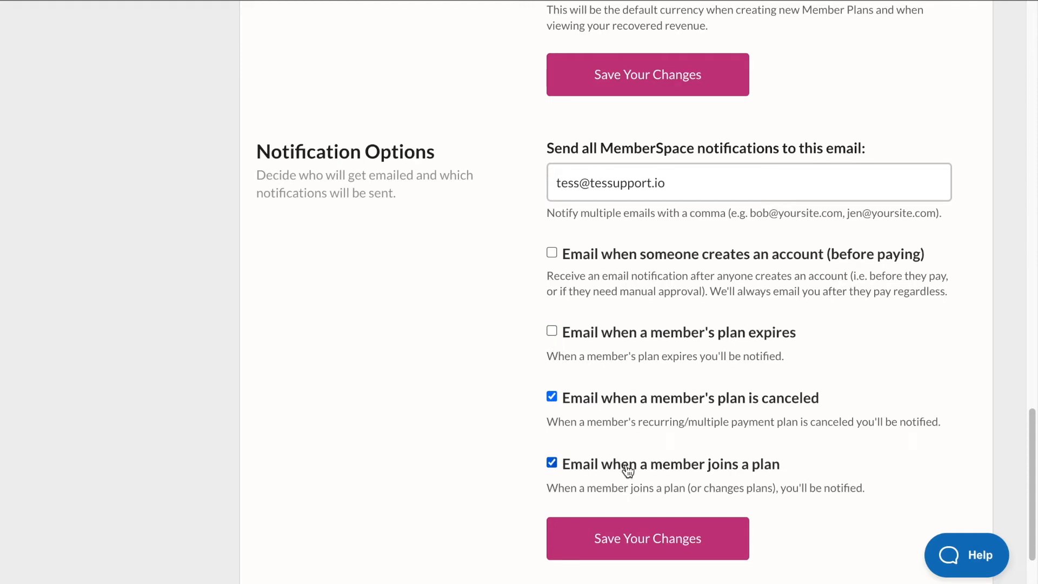
scroll(751, 408, down, 1)
scroll(755, 409, up, 15)
click(647, 313)
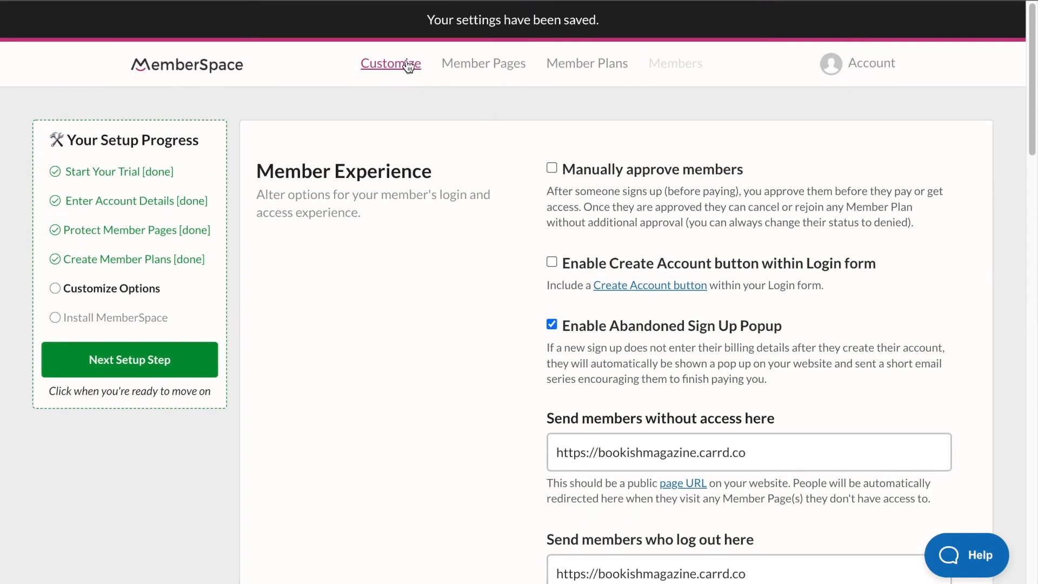
- Open the Look & Feel customization and examine the styling preview of the Sign Up view
click(407, 64)
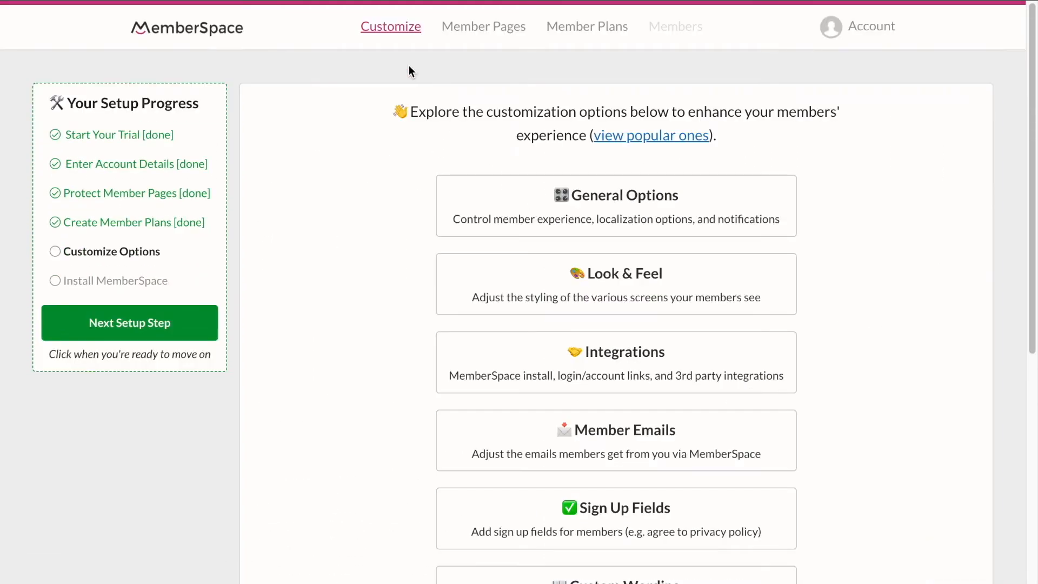
scroll(753, 324, down, 3)
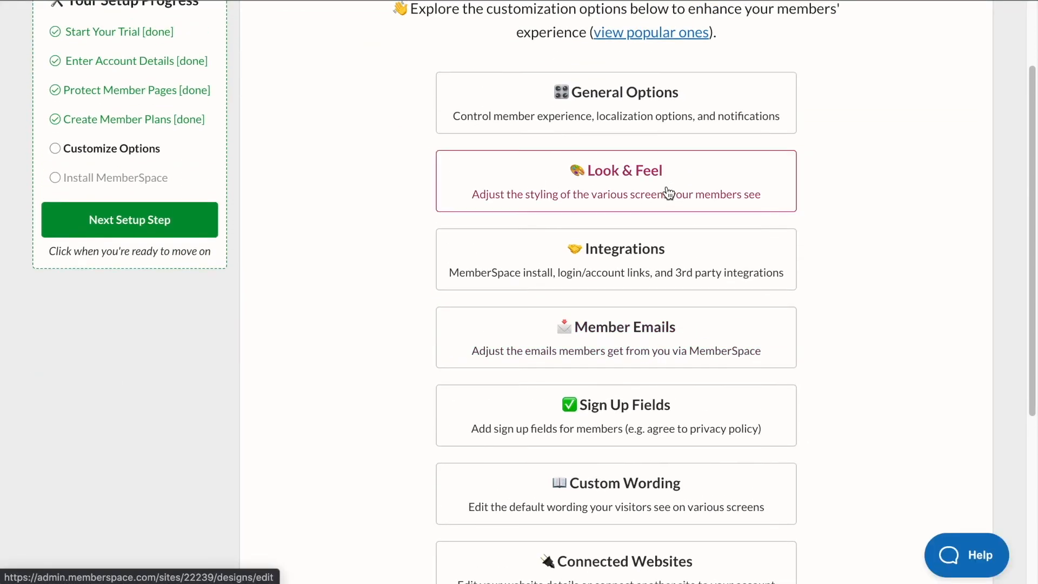
click(666, 187)
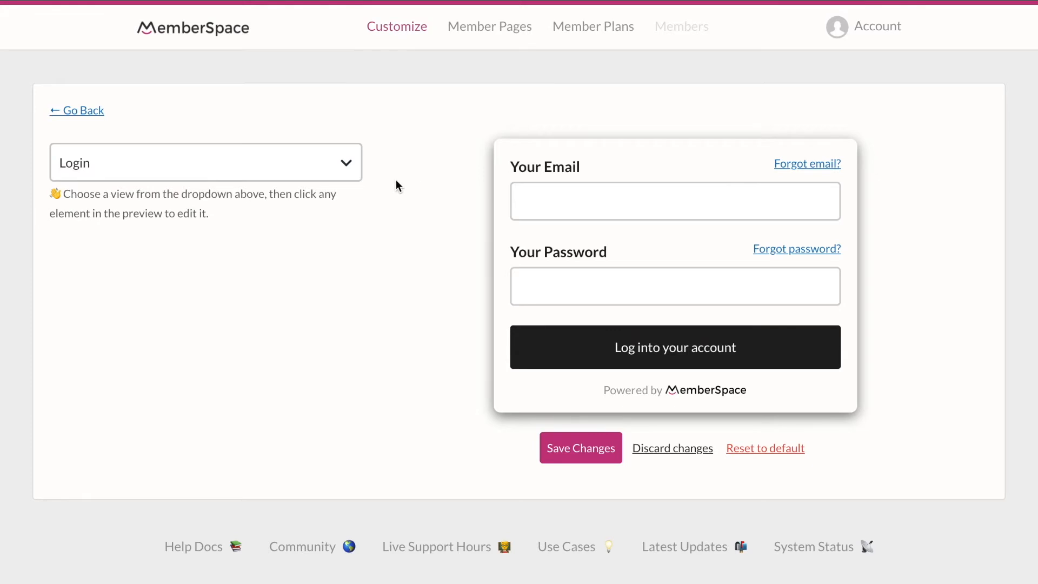
click(343, 168)
click(197, 249)
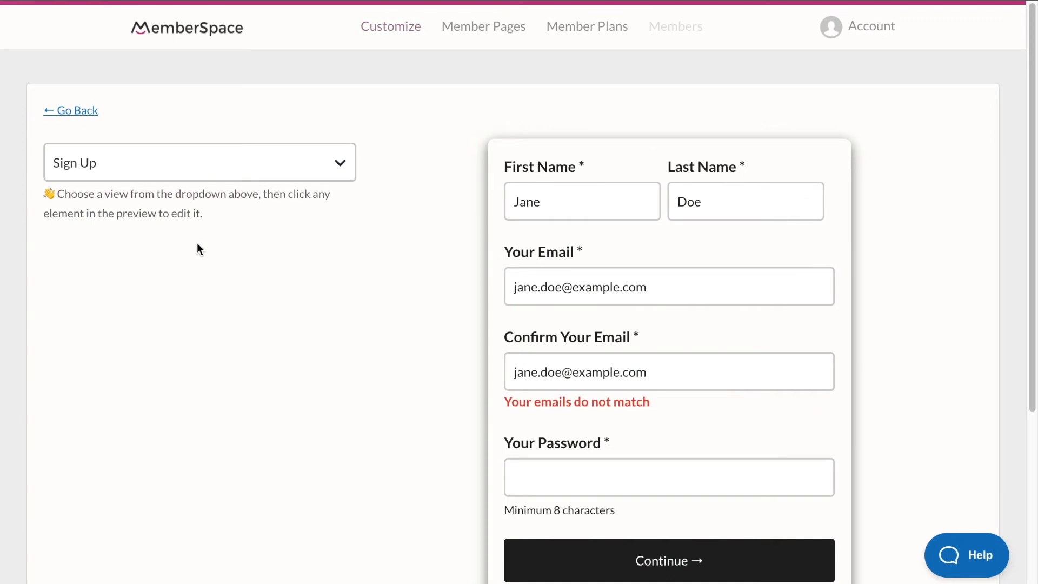
scroll(535, 361, down, 2)
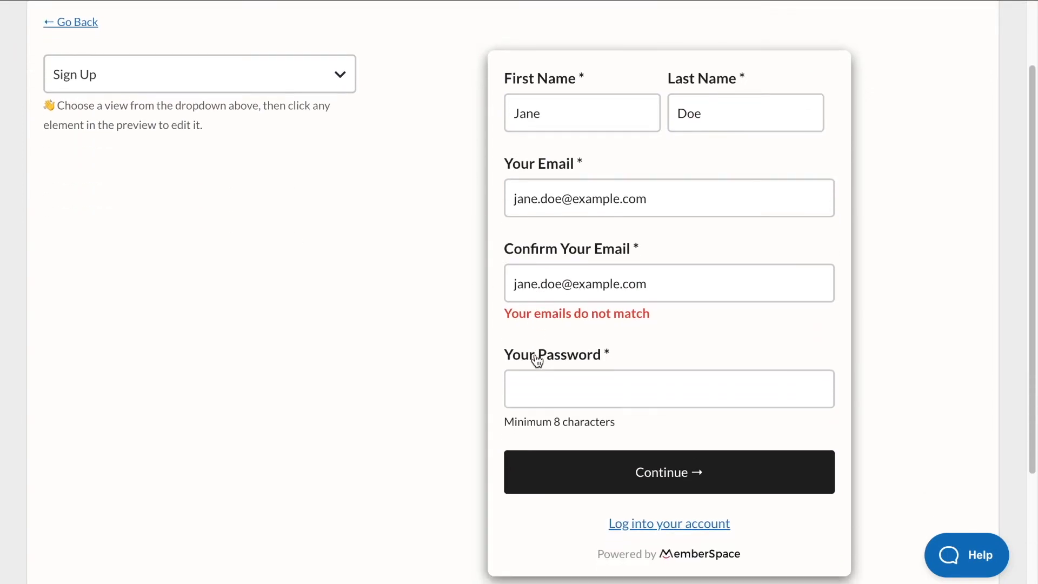
scroll(345, 210, up, 1)
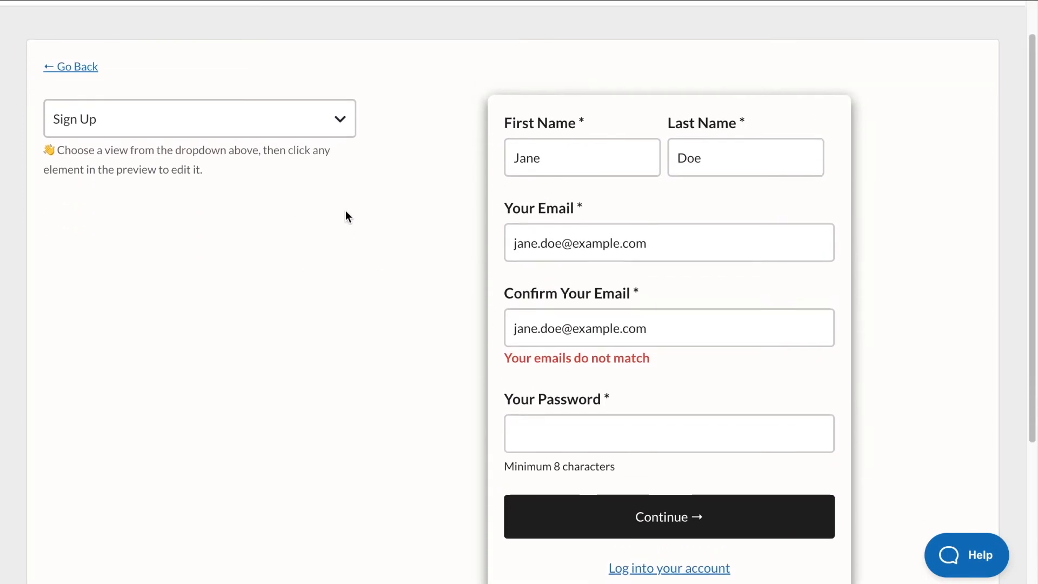
- Preview the Payment, Forgot and Account views in Look & Feel, and return to the customization options list
click(342, 133)
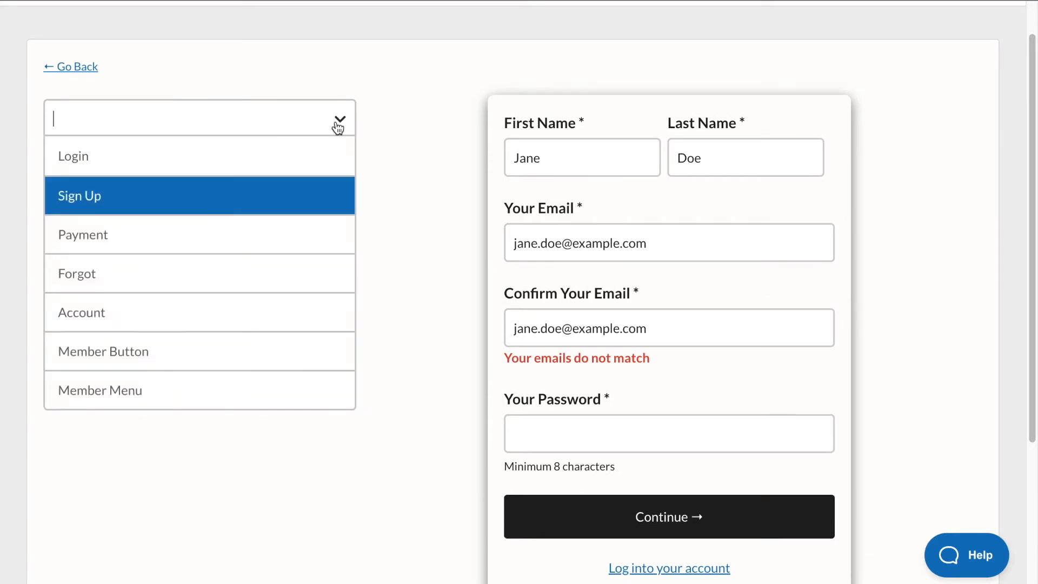
click(161, 241)
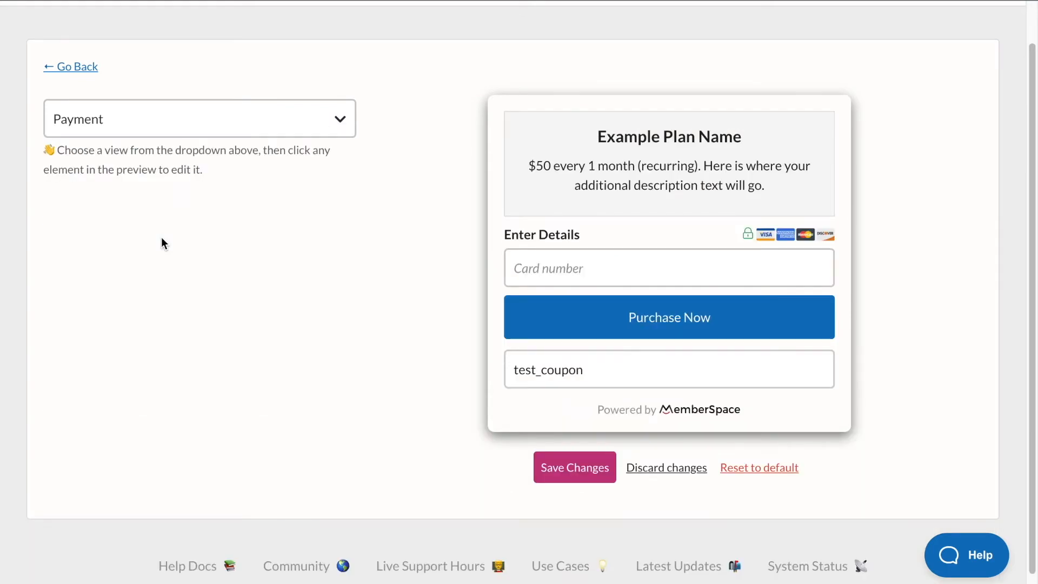
click(189, 123)
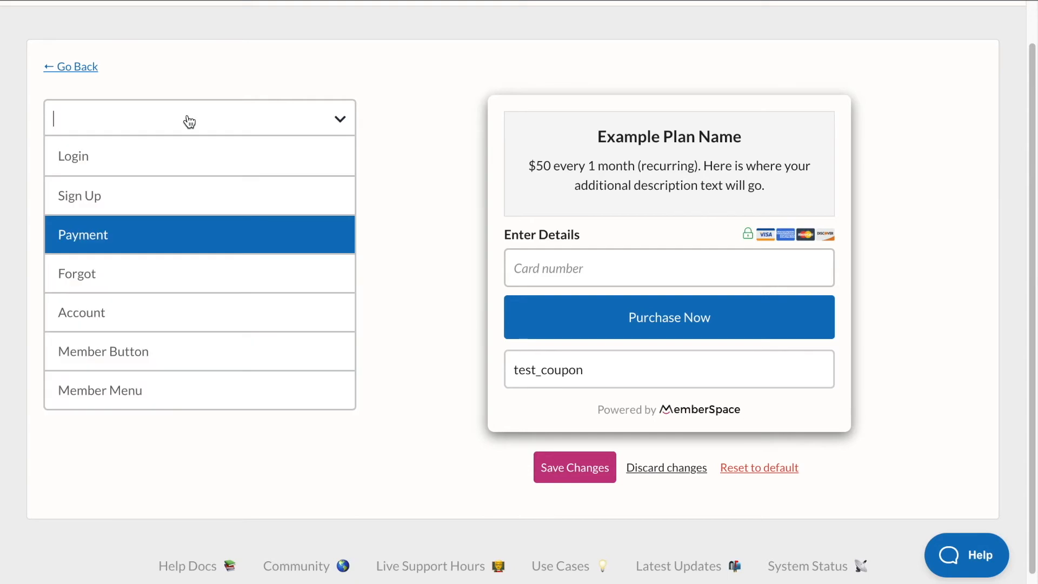
click(140, 274)
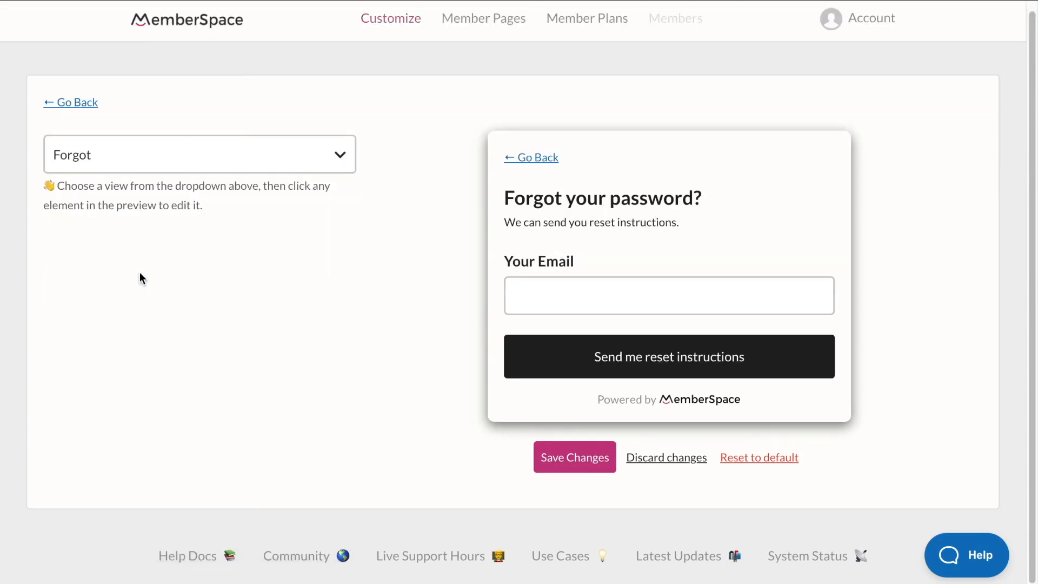
click(157, 168)
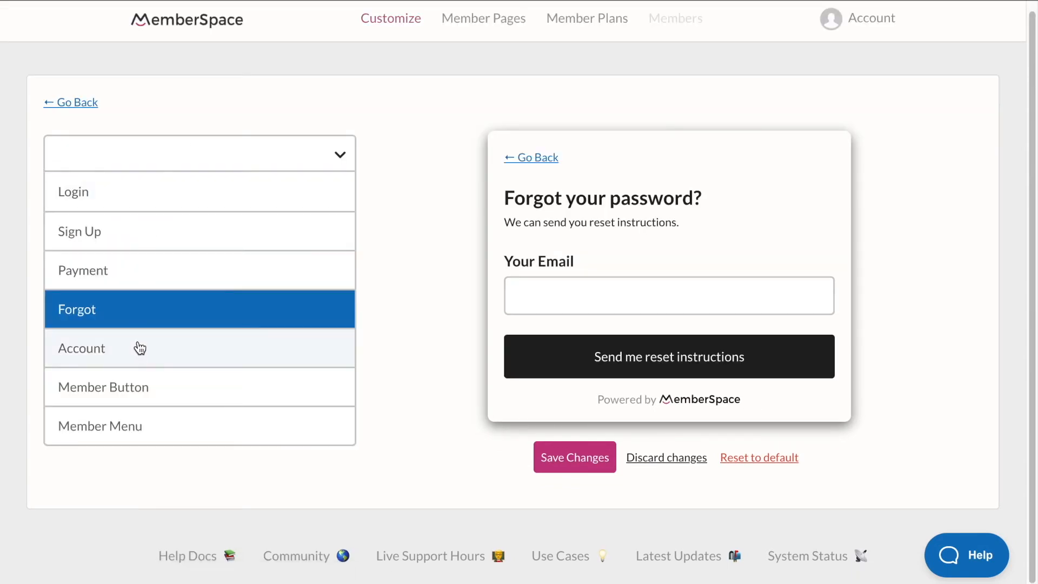
click(139, 352)
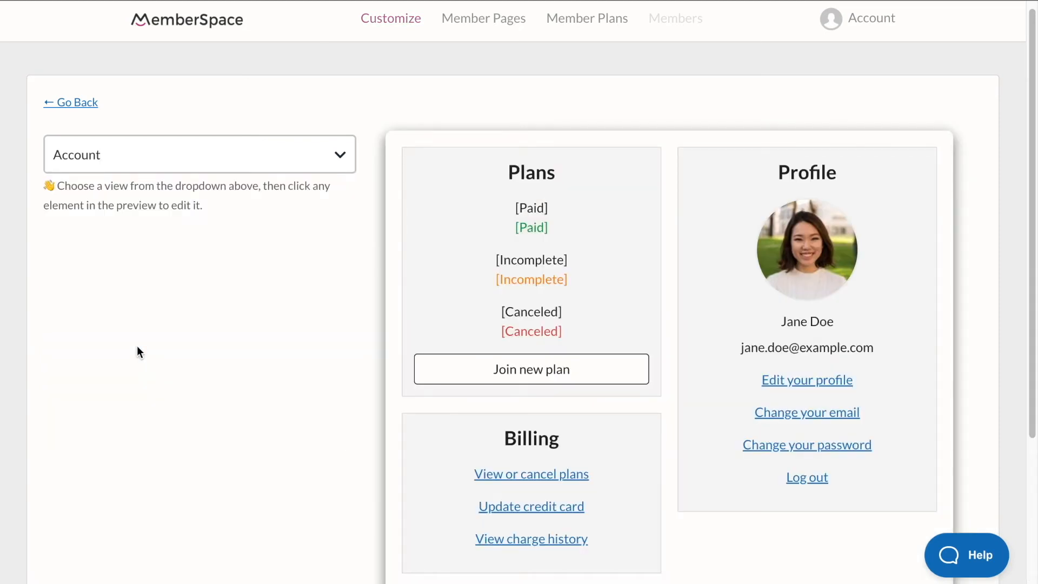
click(157, 162)
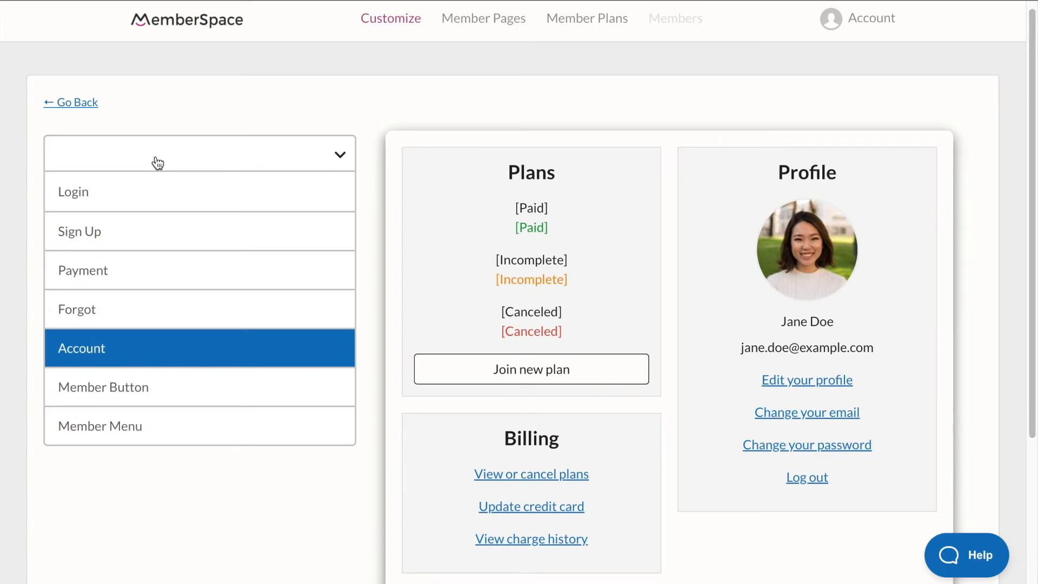
click(83, 102)
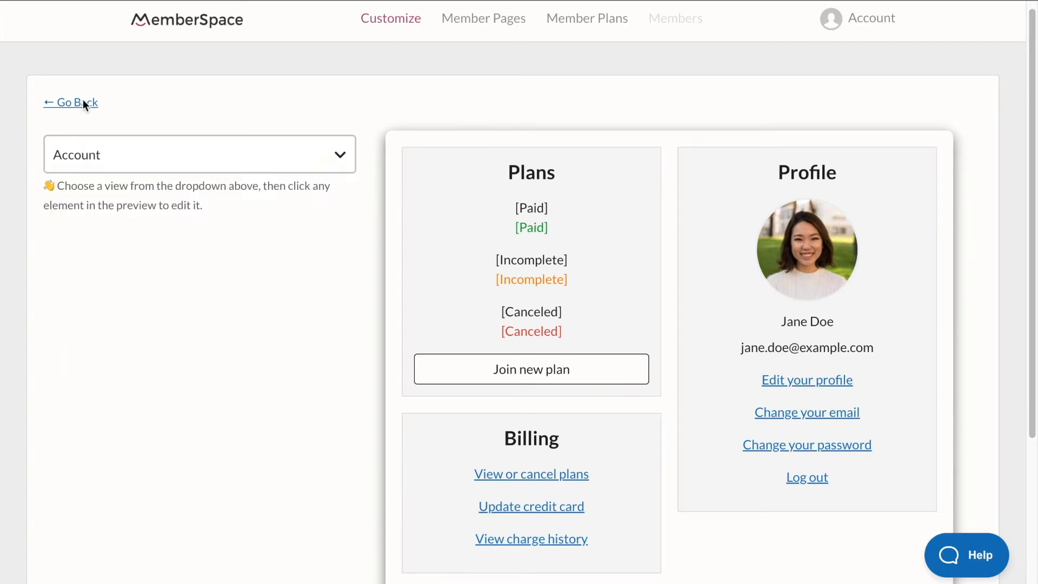
scroll(672, 227, down, 2)
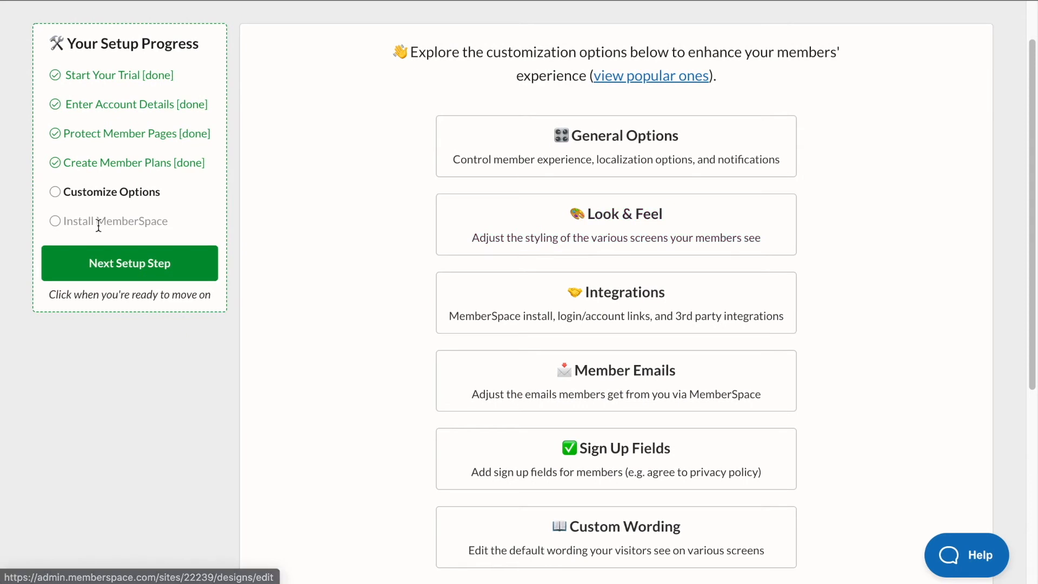
- Proceed to the Install MemberSpace setup step, copy the install code, and add an Embed element to the site in Carrd
click(131, 264)
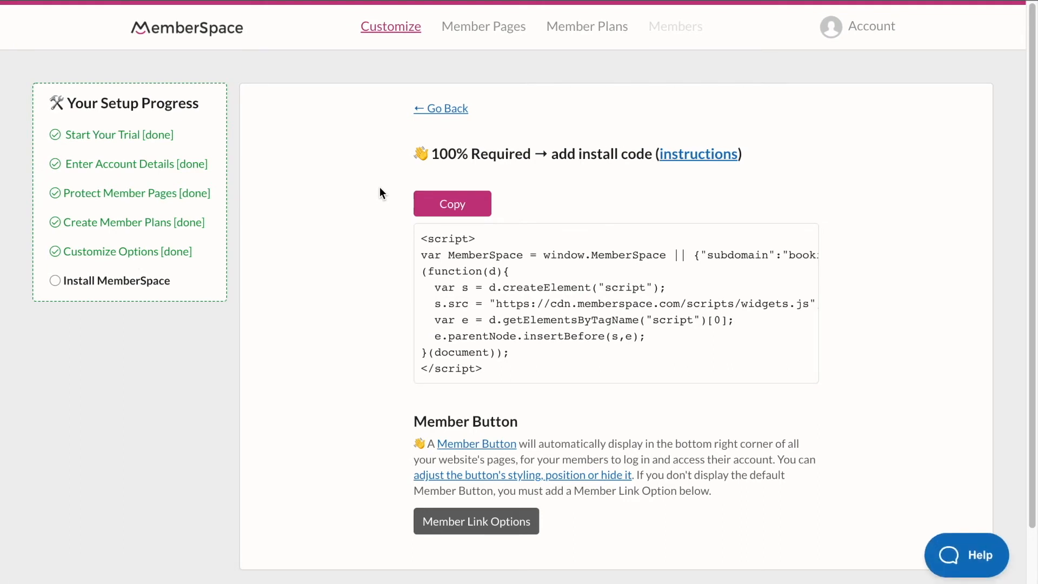
click(462, 208)
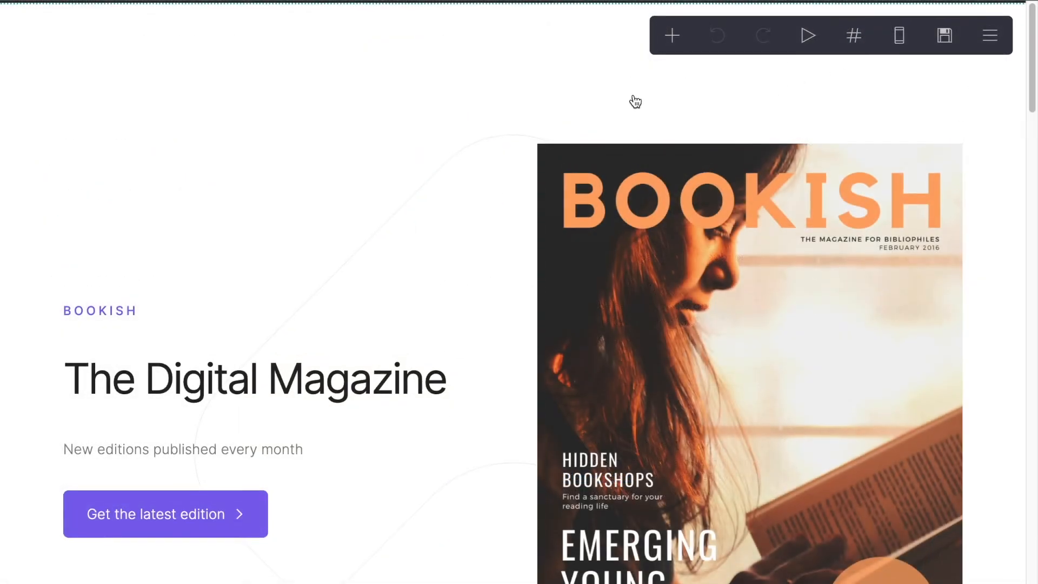
scroll(635, 102, down, 1)
click(672, 33)
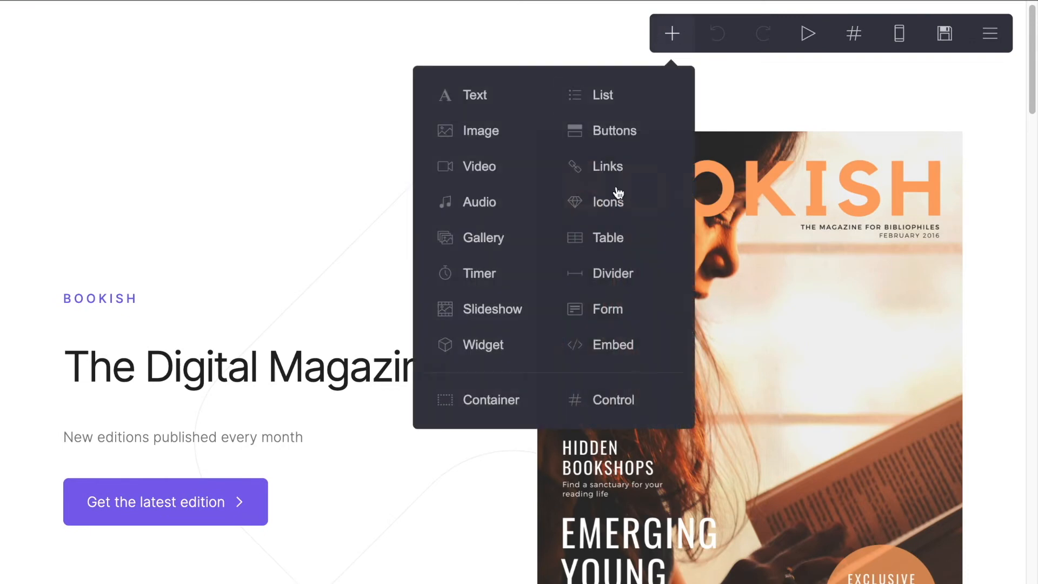
click(601, 345)
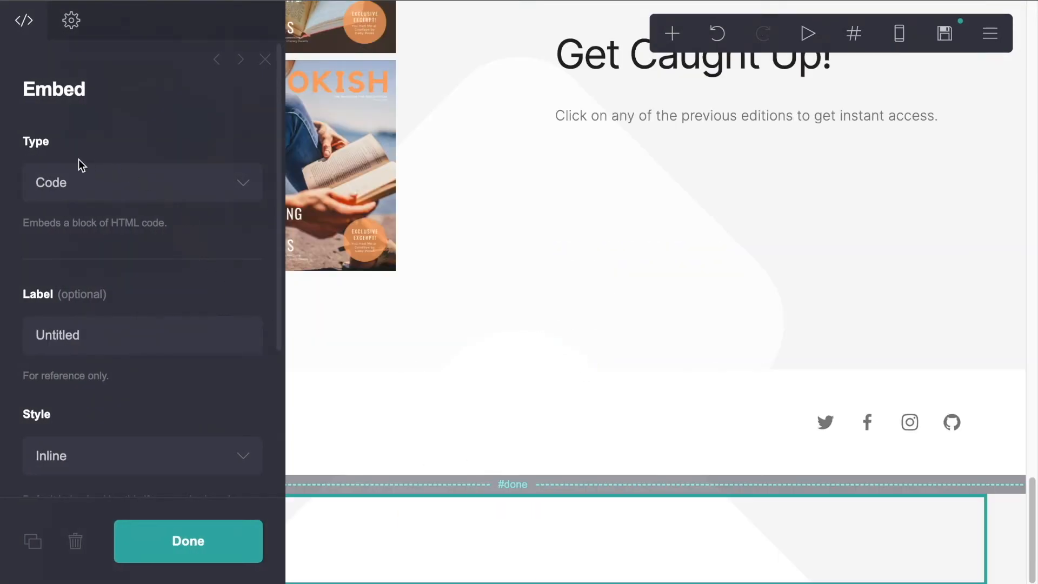
- Label the new embed "Memberspace Integration" and paste the copied MemberSpace install script as its code
scroll(93, 202, down, 5)
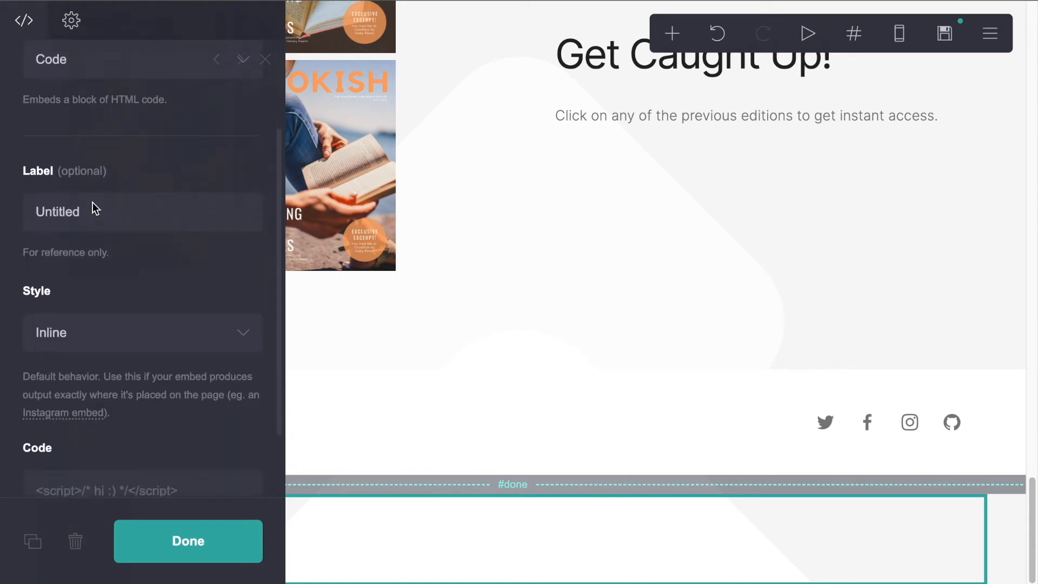
click(97, 160)
key(ctrl+a)
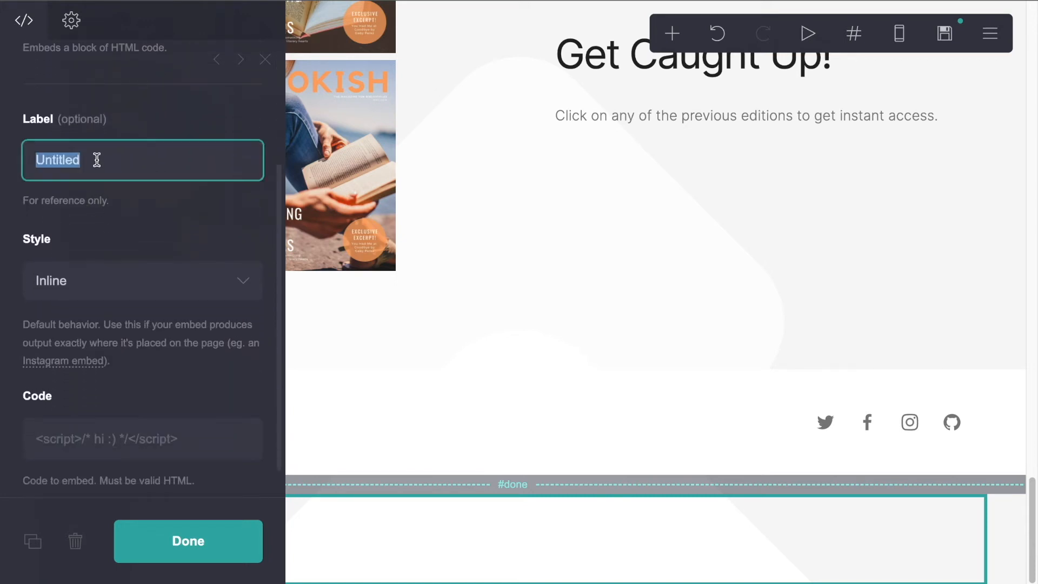
text(Members)
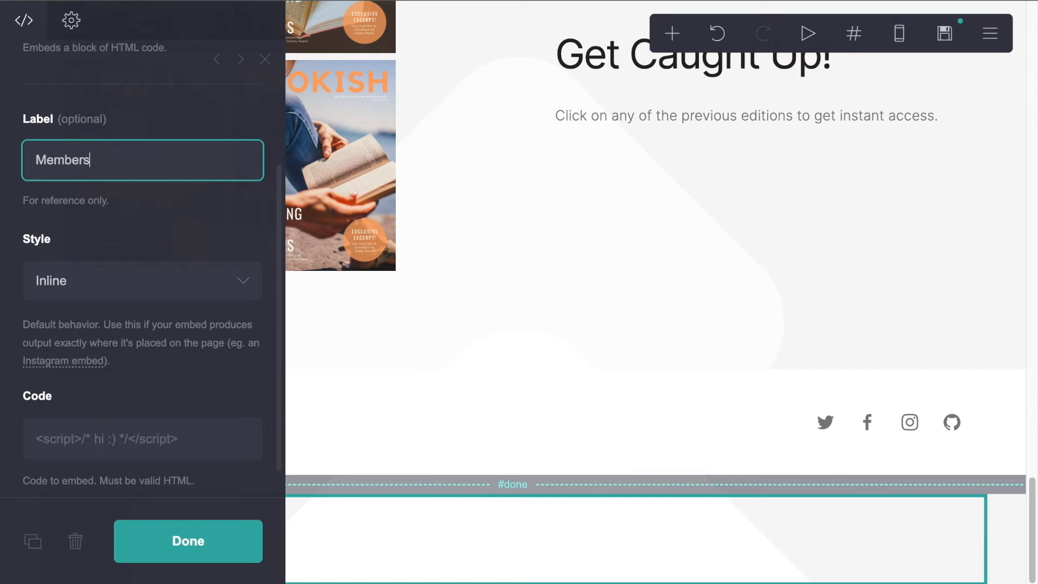
text(pace Integ)
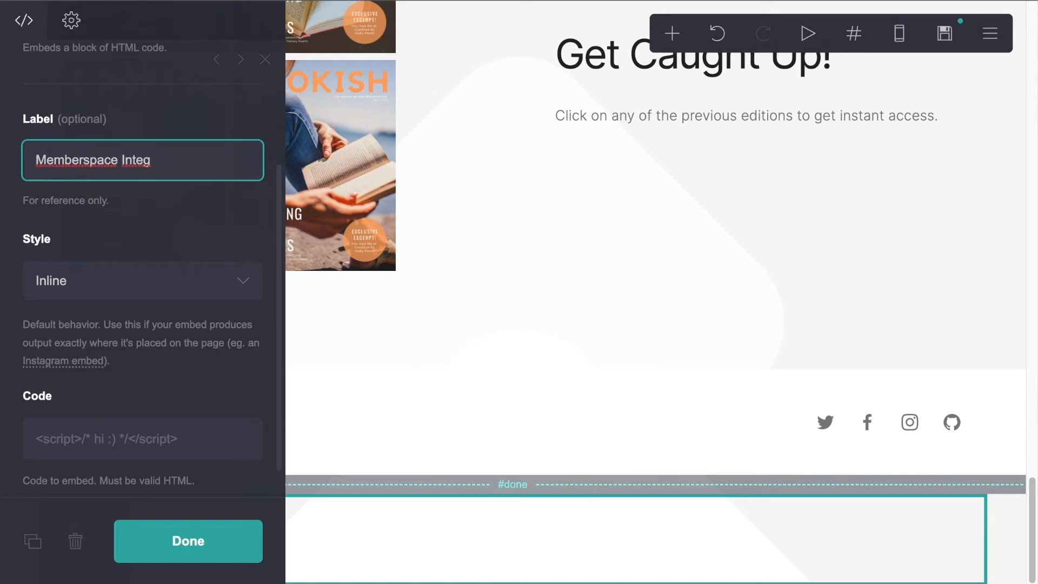
text(ration)
scroll(113, 272, down, 1)
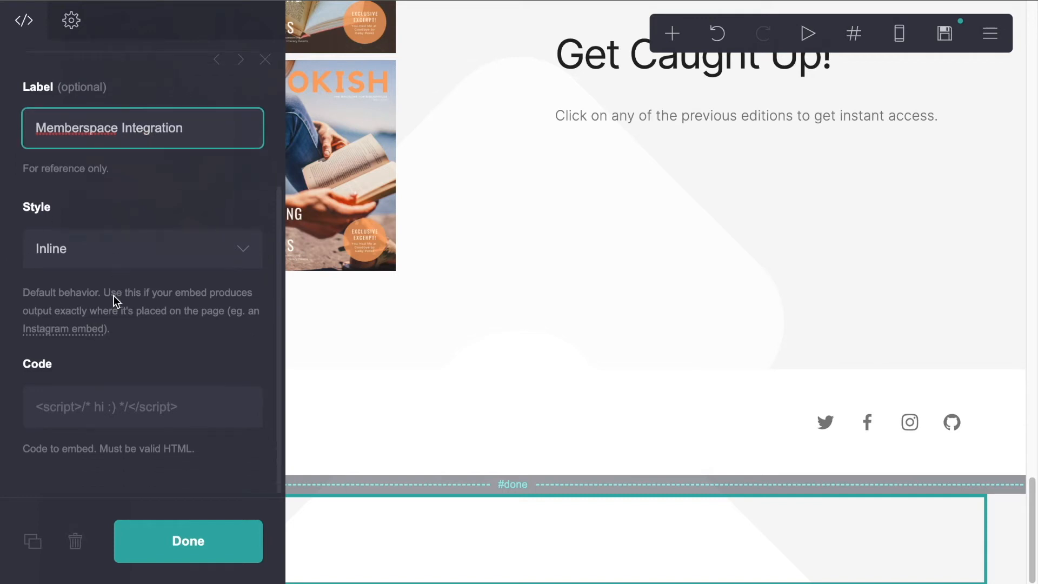
click(96, 404)
key(ctrl+v)
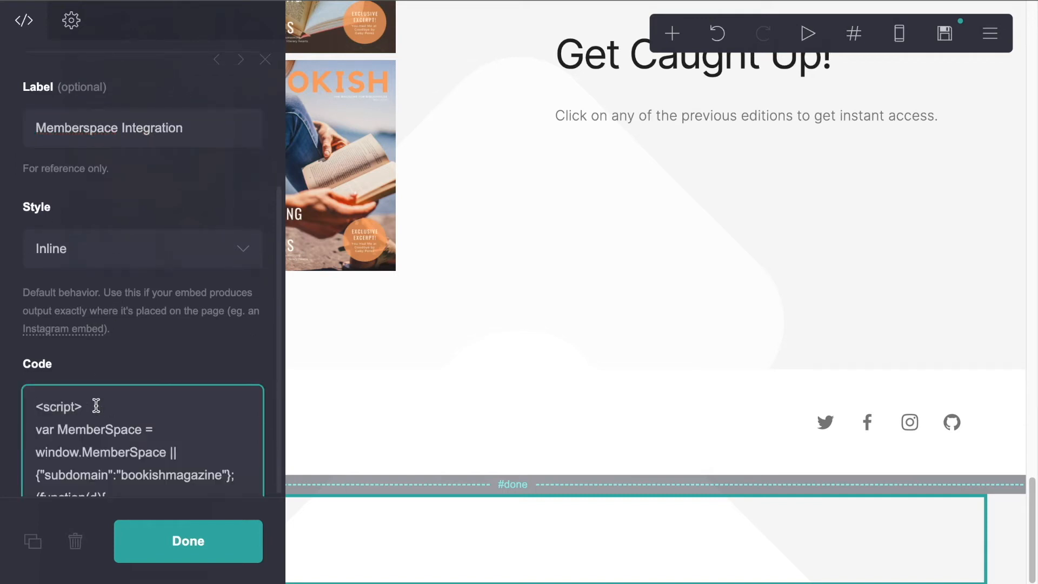
- Set the MemberSpace embed's style to Hidden with Head placement and finish editing it
click(91, 244)
click(90, 266)
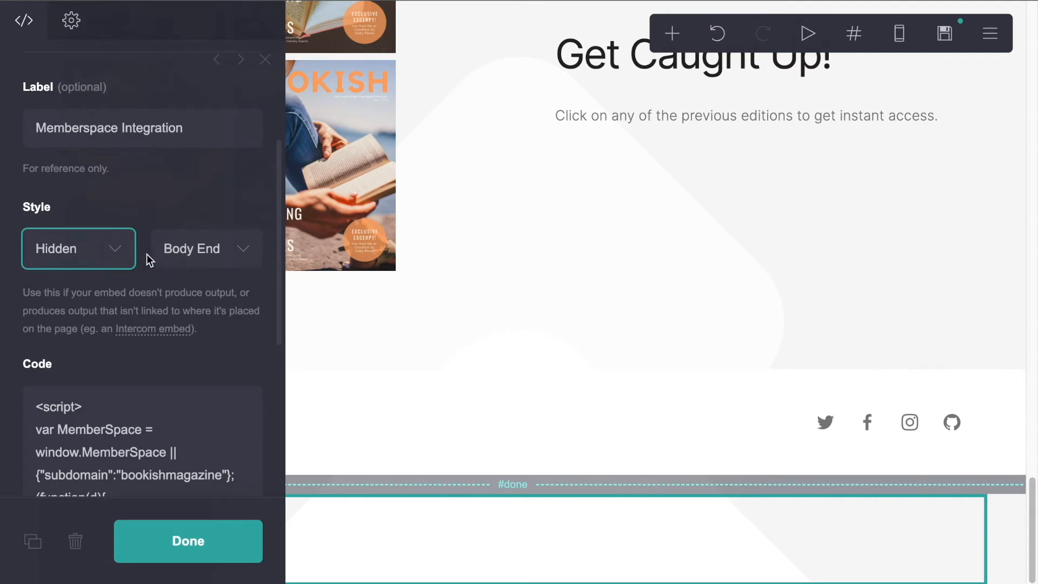
click(178, 249)
key(Escape)
click(204, 212)
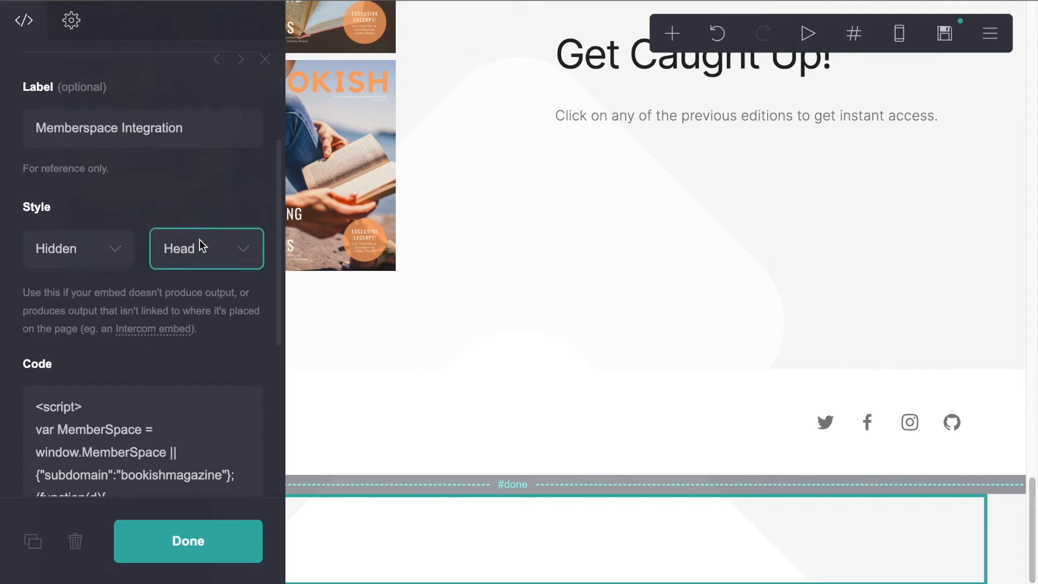
scroll(190, 271, down, 6)
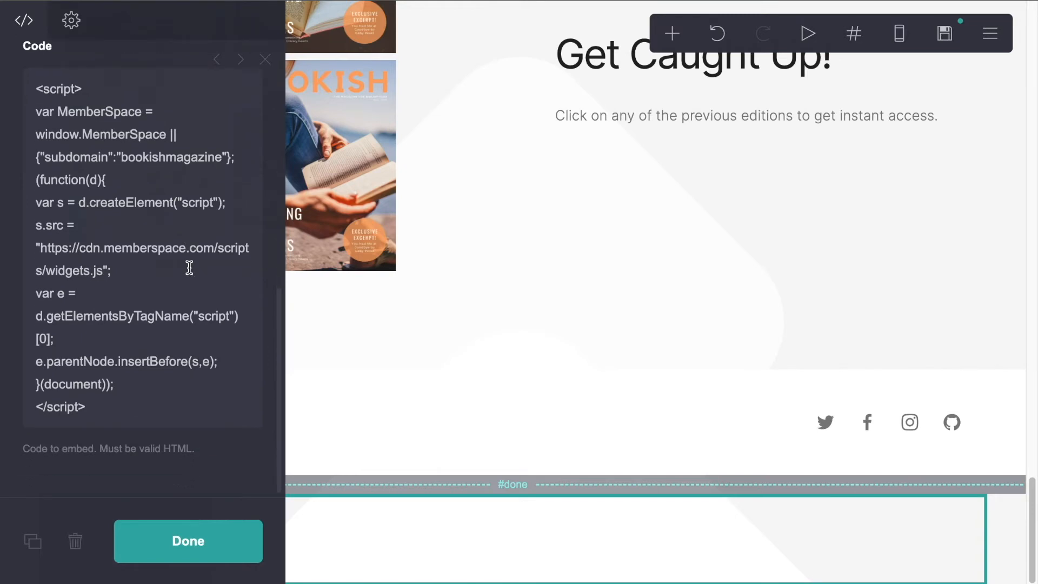
click(176, 538)
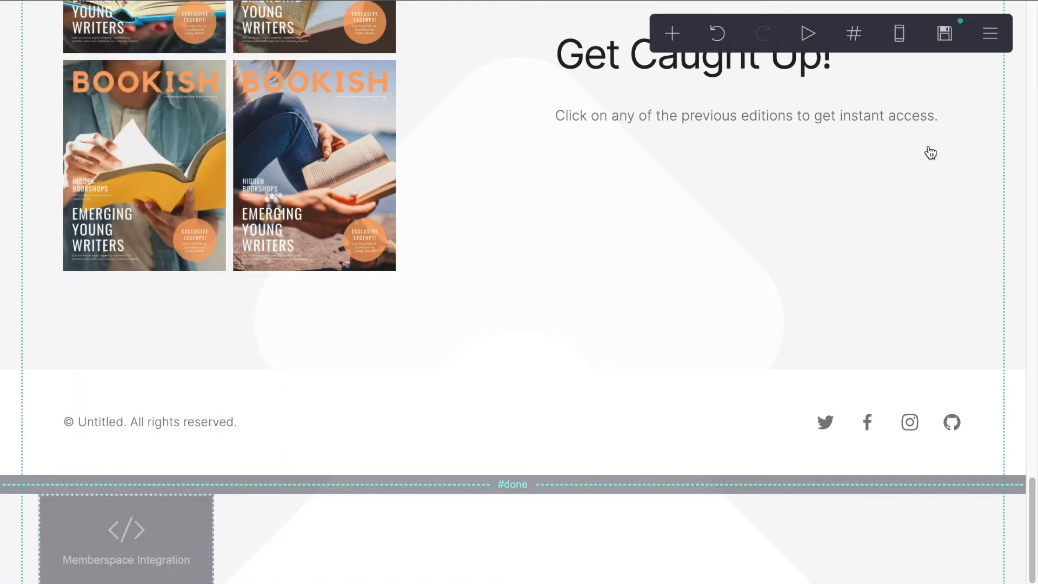
- Publish the site changes to the .carrd.co URL and dismiss the completion dialog
click(944, 34)
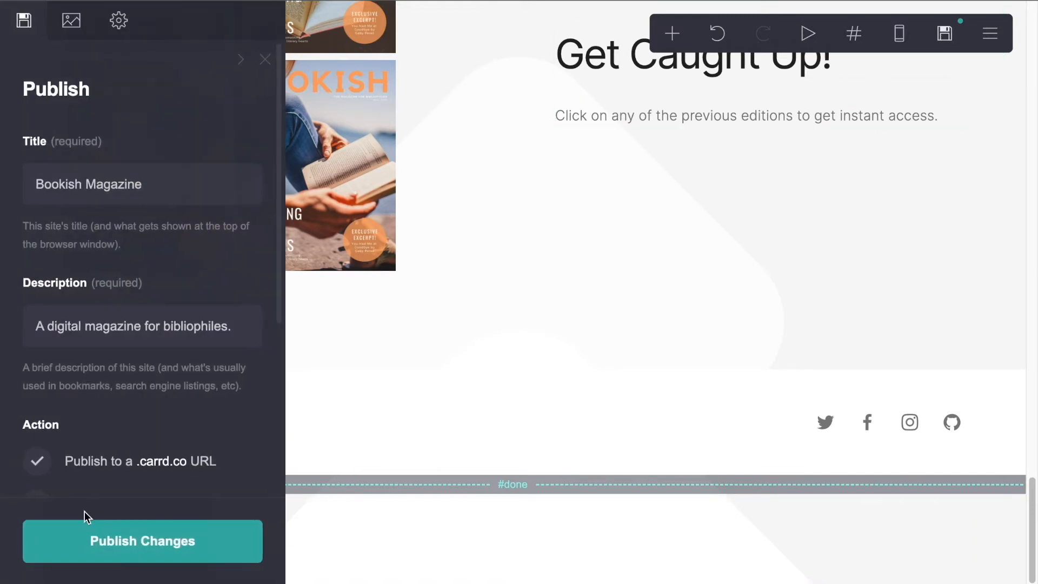
click(115, 539)
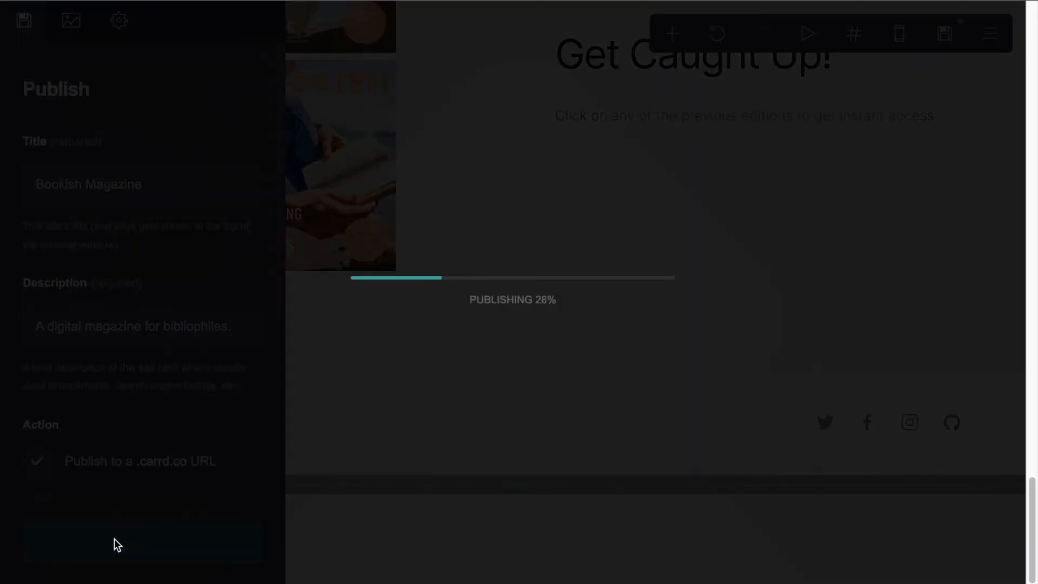
click(422, 348)
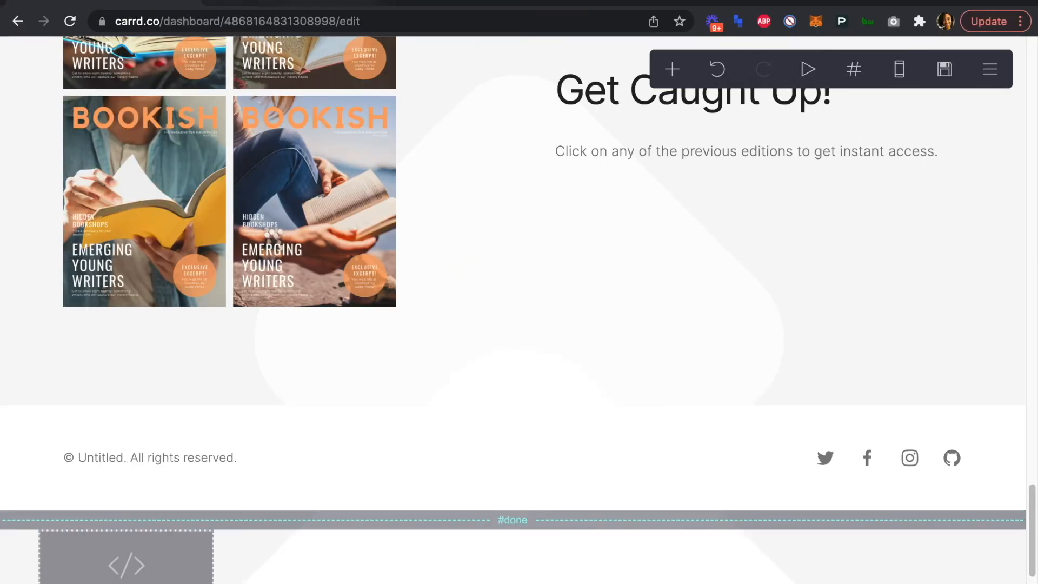
- Reload the live Bookish Magazine site, abandon the MemberSpace sign-up form, and view the home page
click(326, 2)
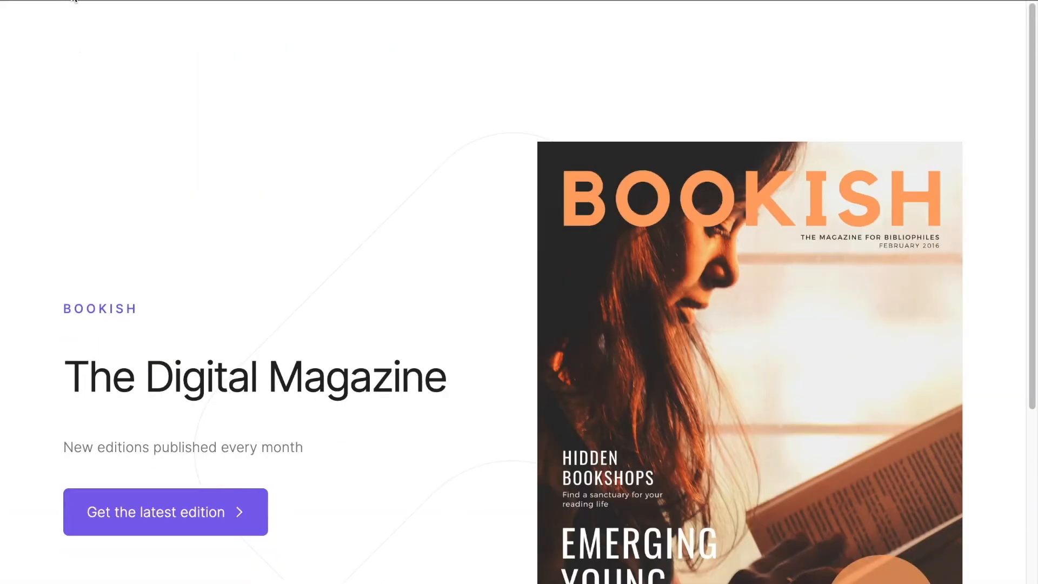
click(74, 1)
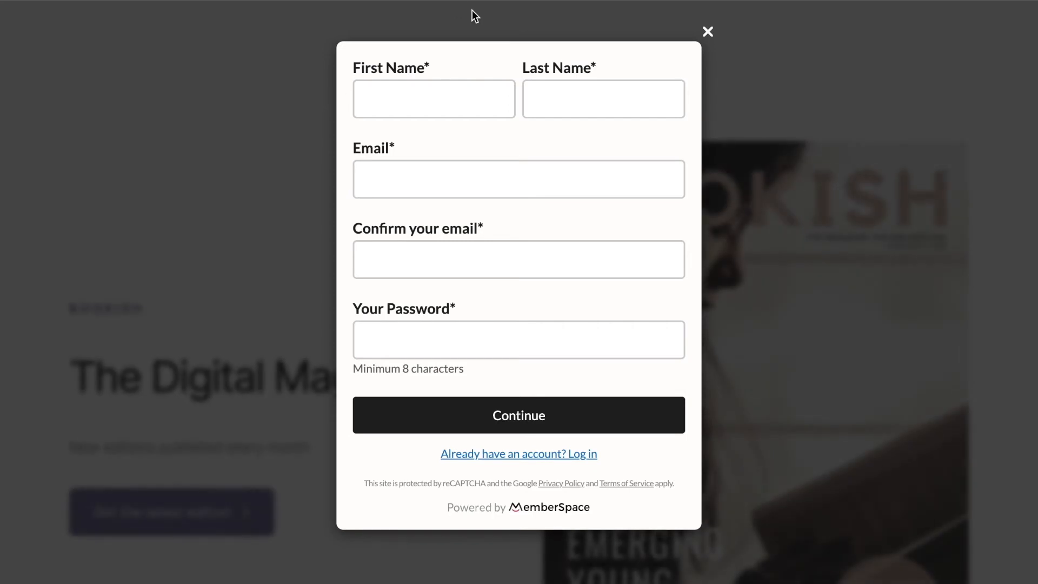
click(707, 34)
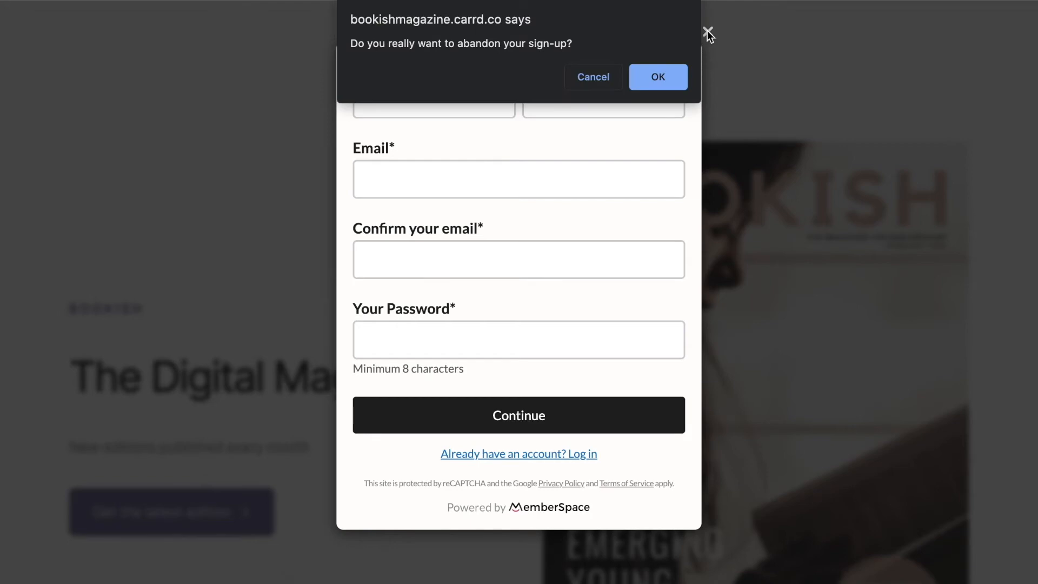
click(664, 83)
scroll(383, 240, down, 2)
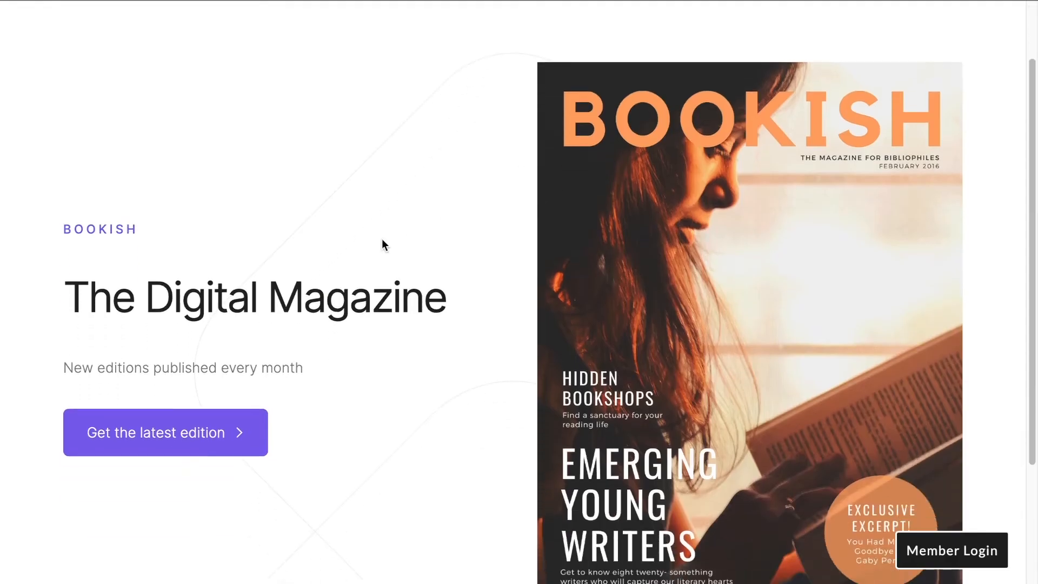
scroll(382, 240, up, 1)
scroll(383, 240, down, 1)
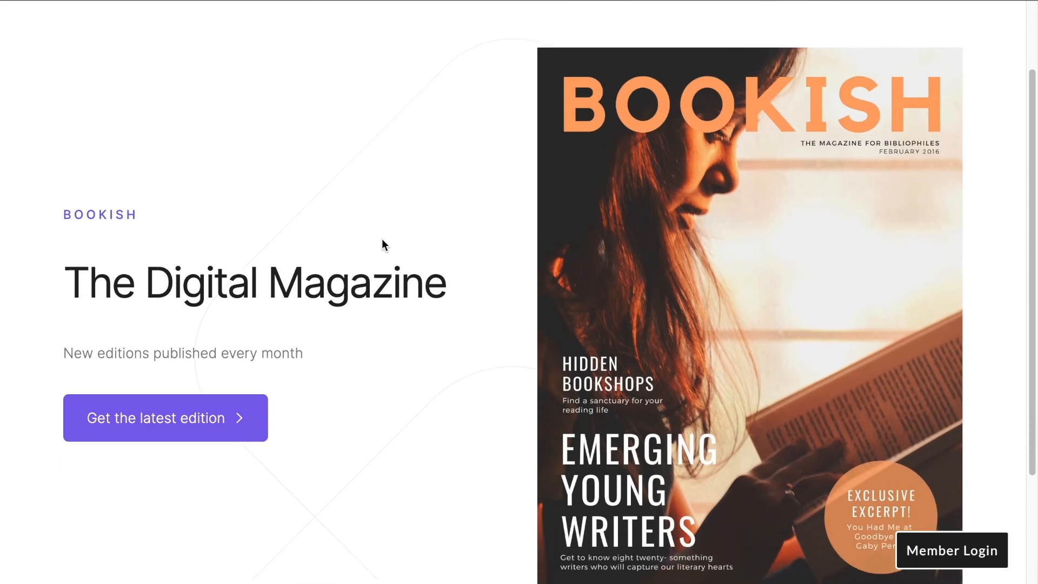
- Open the latest edition's pricing page, test the Monthly plan's sign-up form, and abandon the sign-up
click(159, 420)
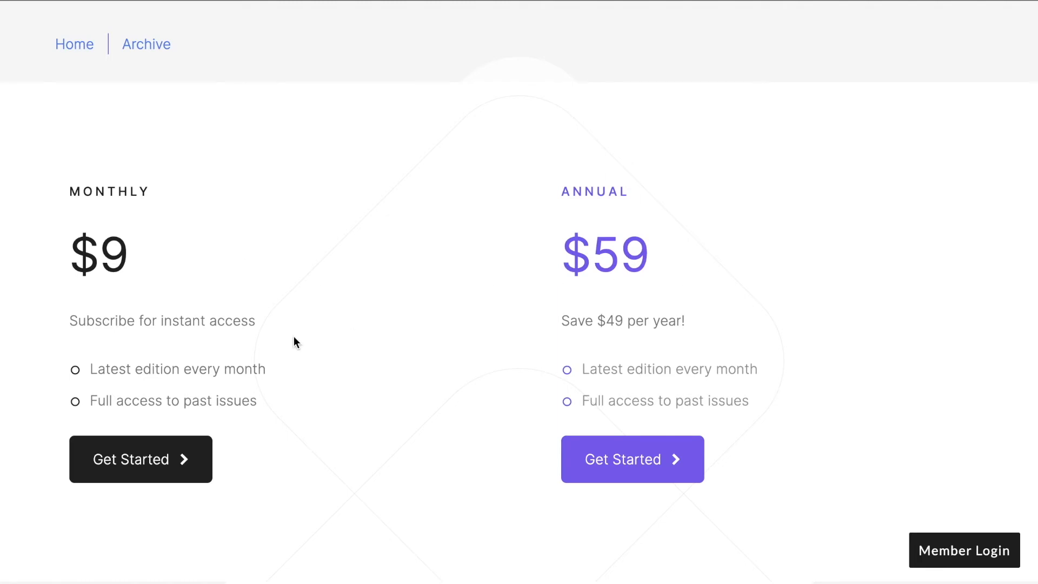
click(139, 453)
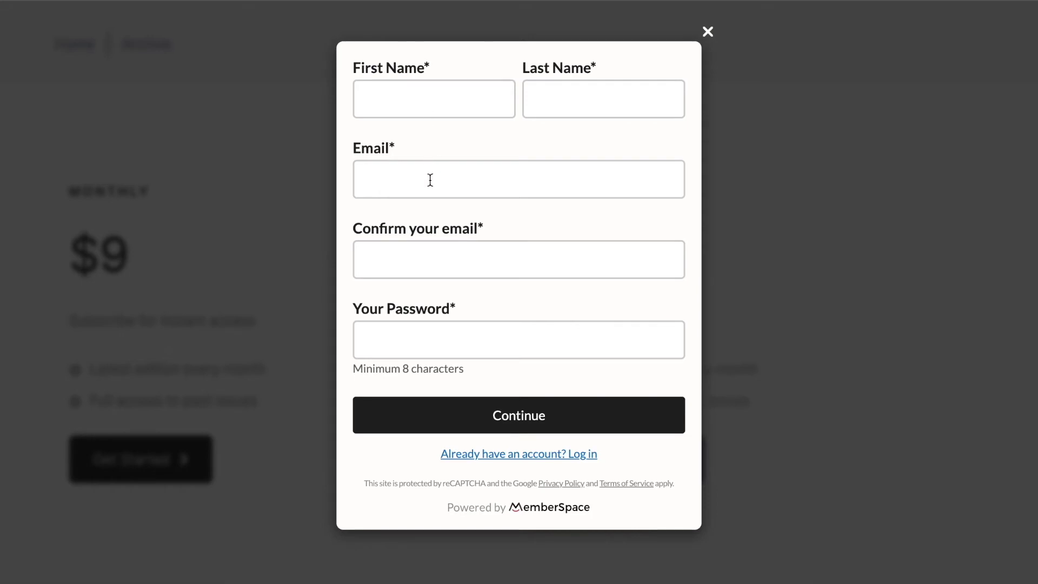
click(706, 29)
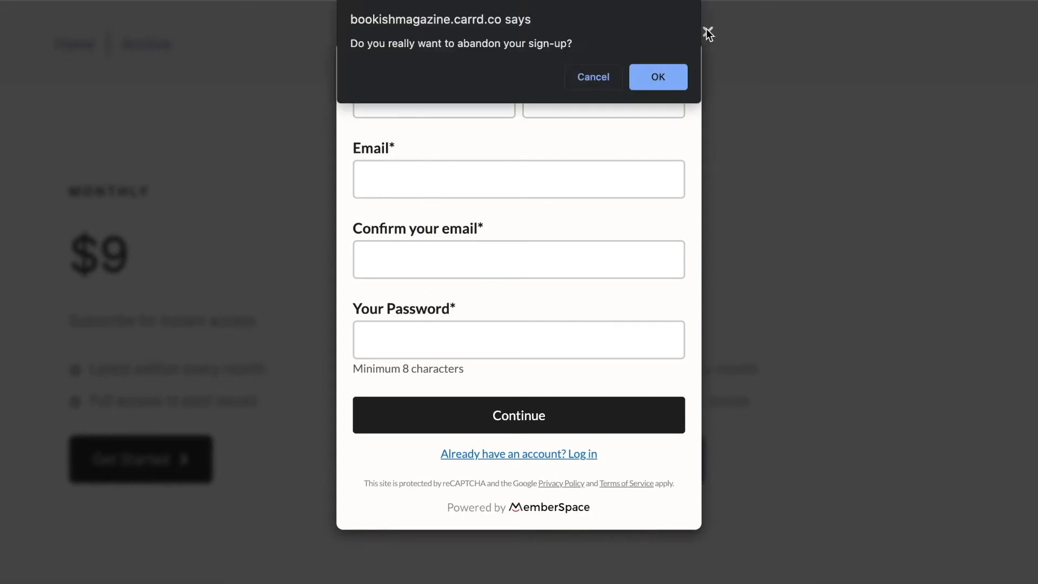
click(653, 75)
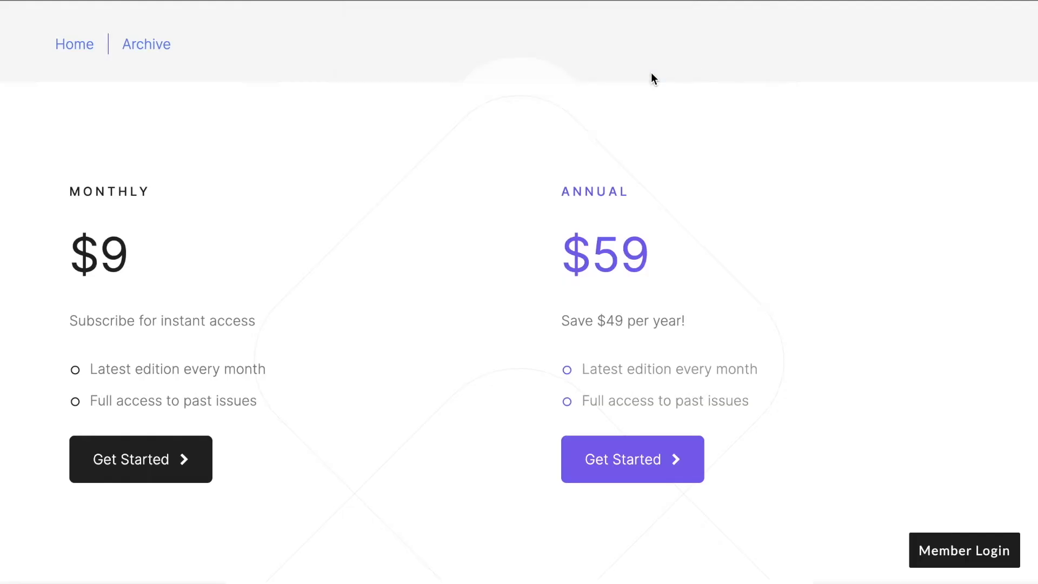
- Test the Annual plan's sign-up form and abandon the sign-up
click(600, 468)
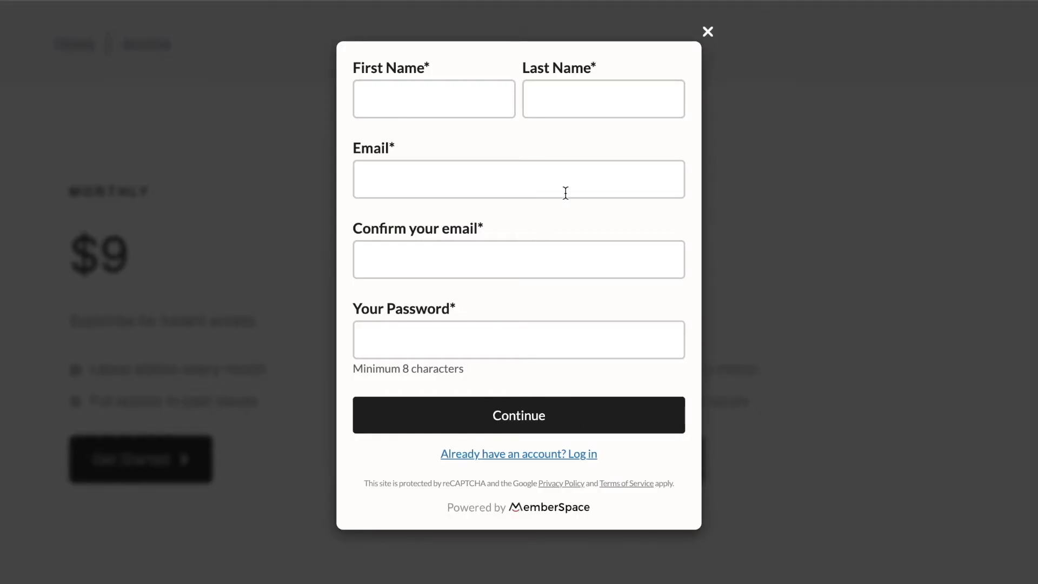
click(707, 32)
click(646, 85)
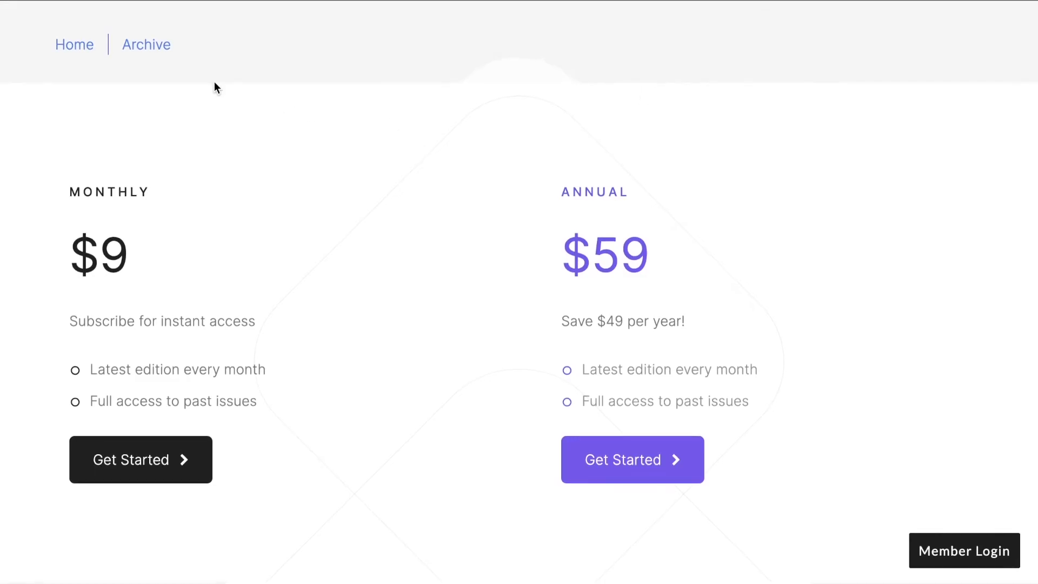
- Open the Archive page on the live site and check which previous editions content is shown to visitors
click(149, 46)
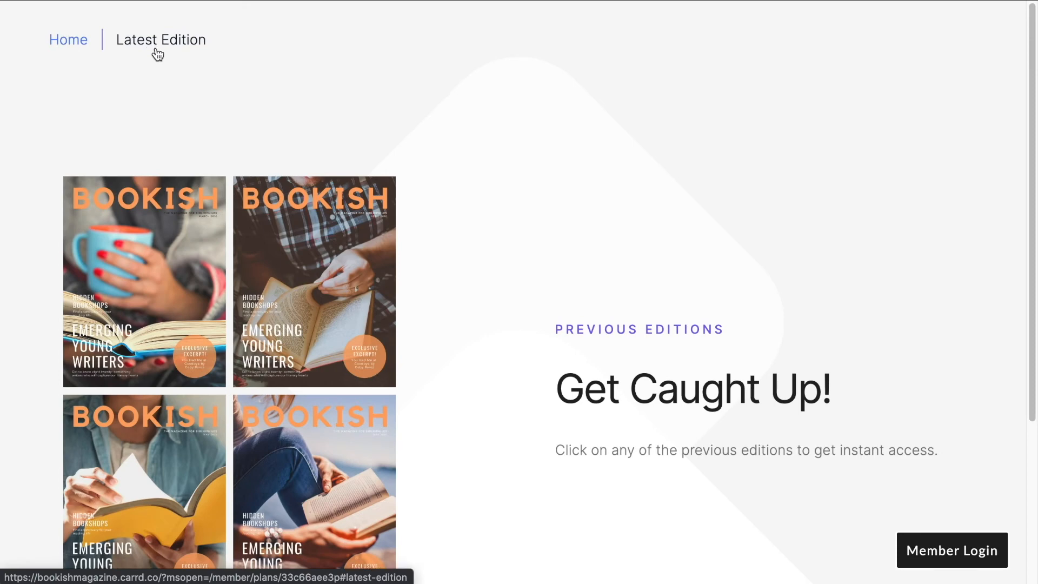
scroll(554, 286, down, 1)
scroll(554, 286, up, 1)
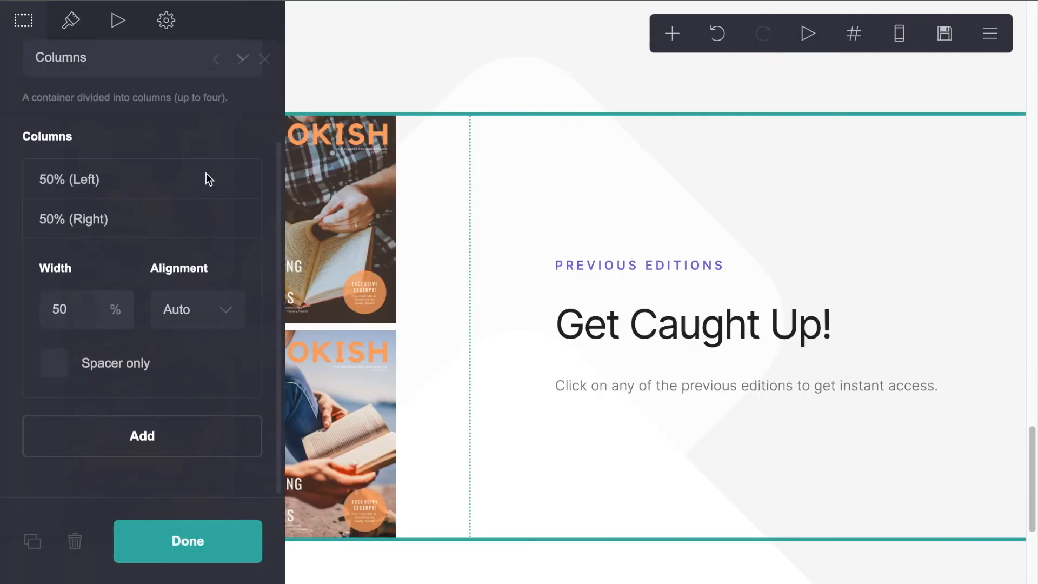
- In the Carrd editor, change the Previous Editions container's attribute to data-ms-show="auth" and publish the changes
click(166, 20)
scroll(107, 325, down, 1)
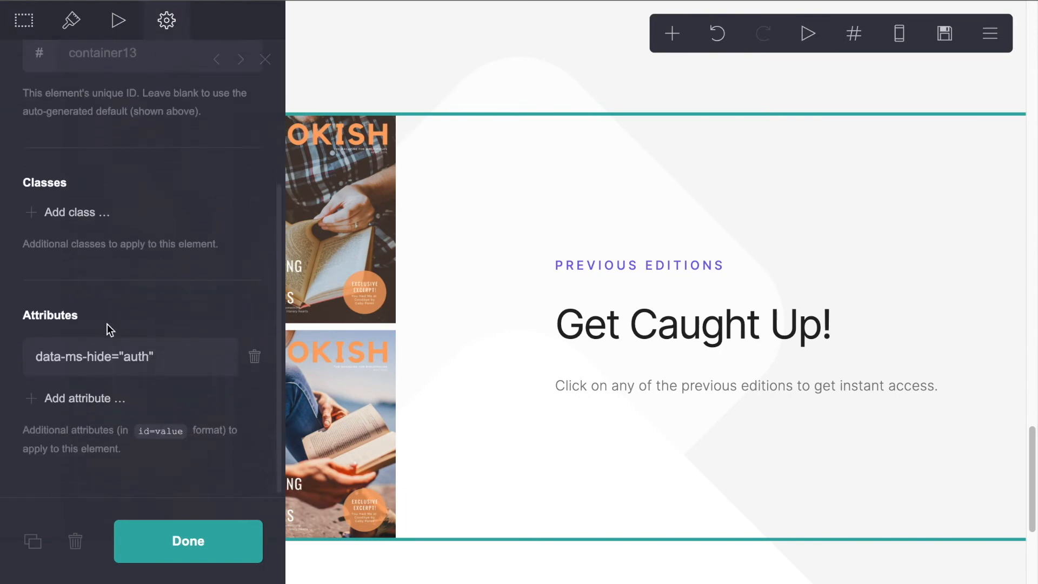
click(111, 354)
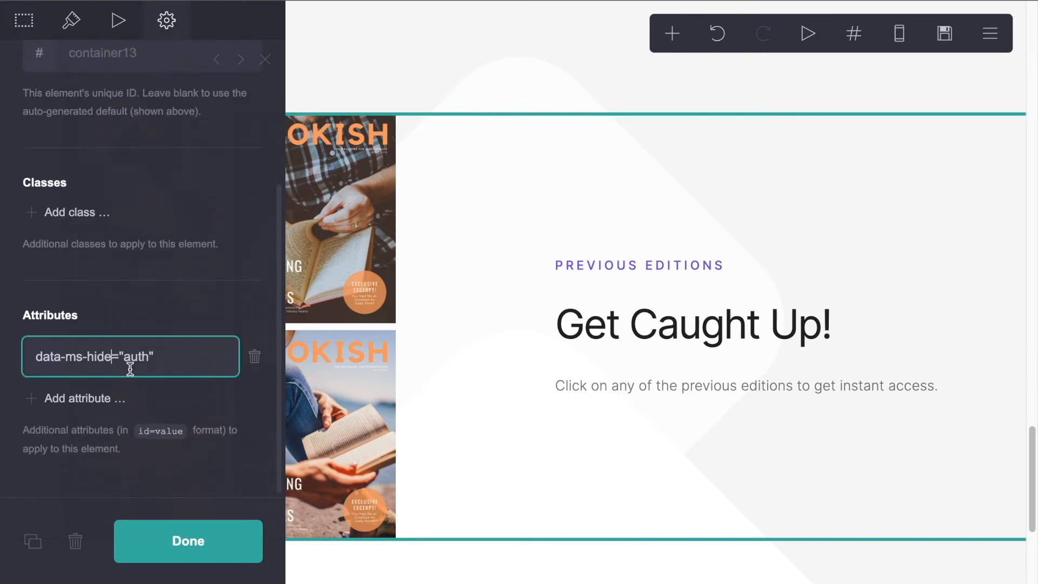
key(BackSpace)
key(BackSpace)
key(BackSpace)
key(BackSpace)
text(show)
click(186, 544)
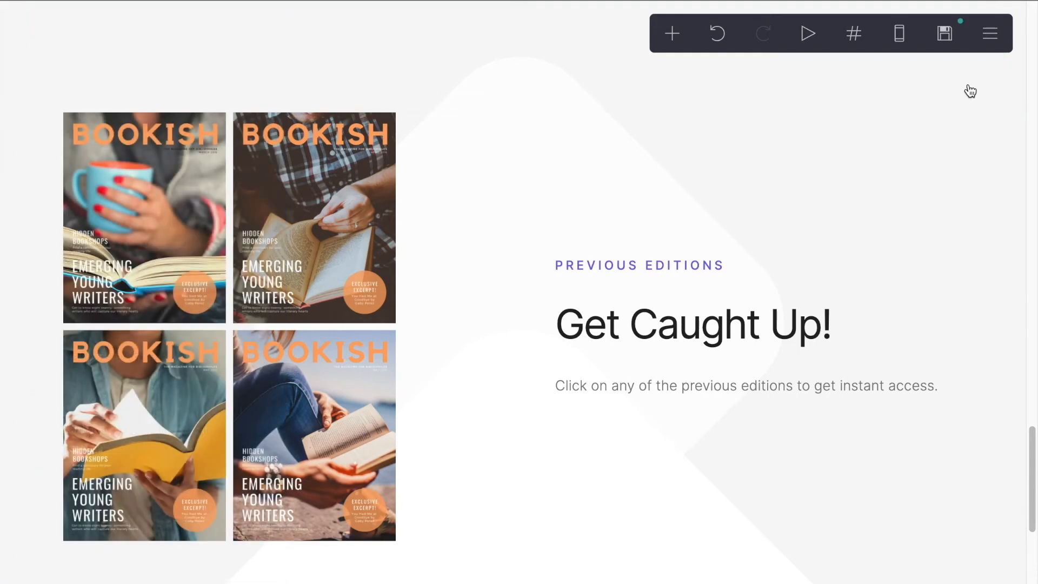
click(947, 37)
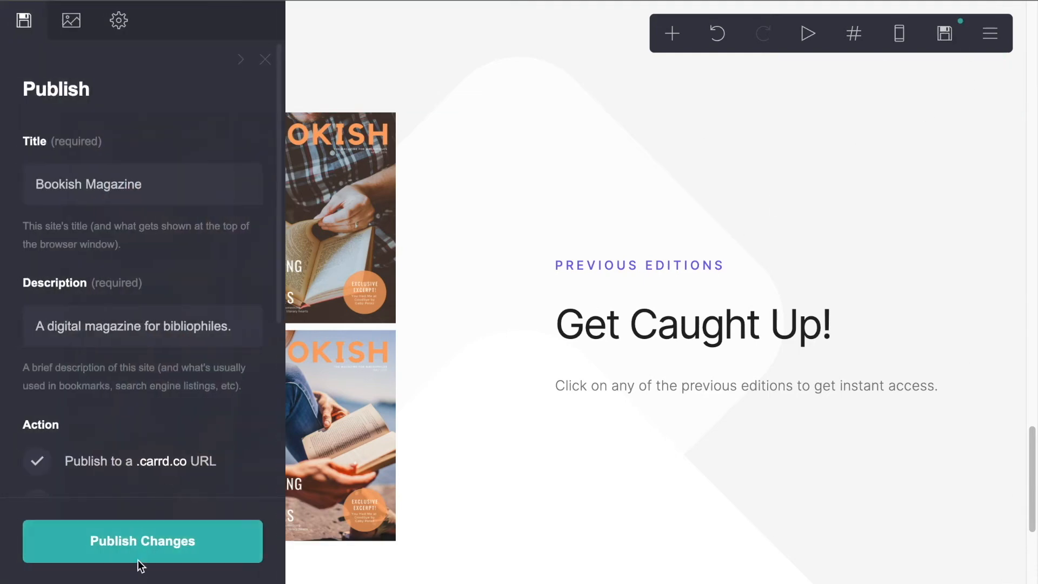
click(139, 541)
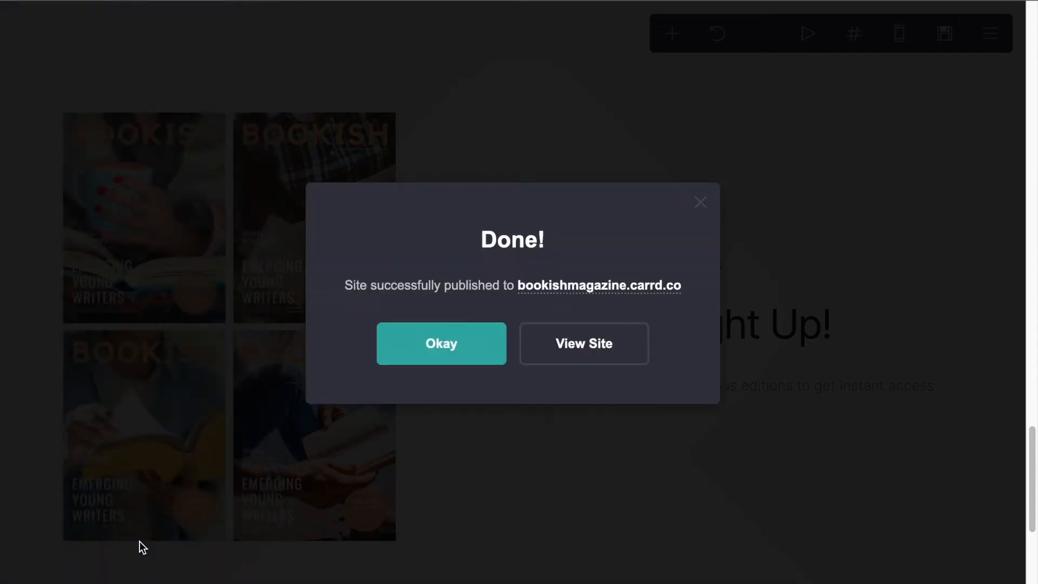
- On the live site, dismiss the sign-up form and check what the pricing and Archive pages show to logged-out visitors
click(463, 341)
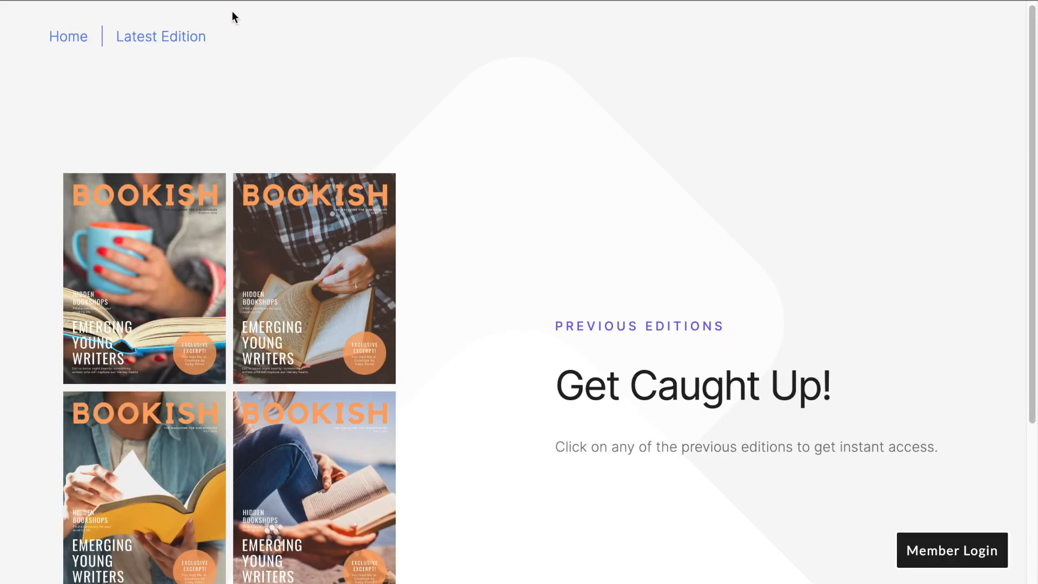
click(57, 39)
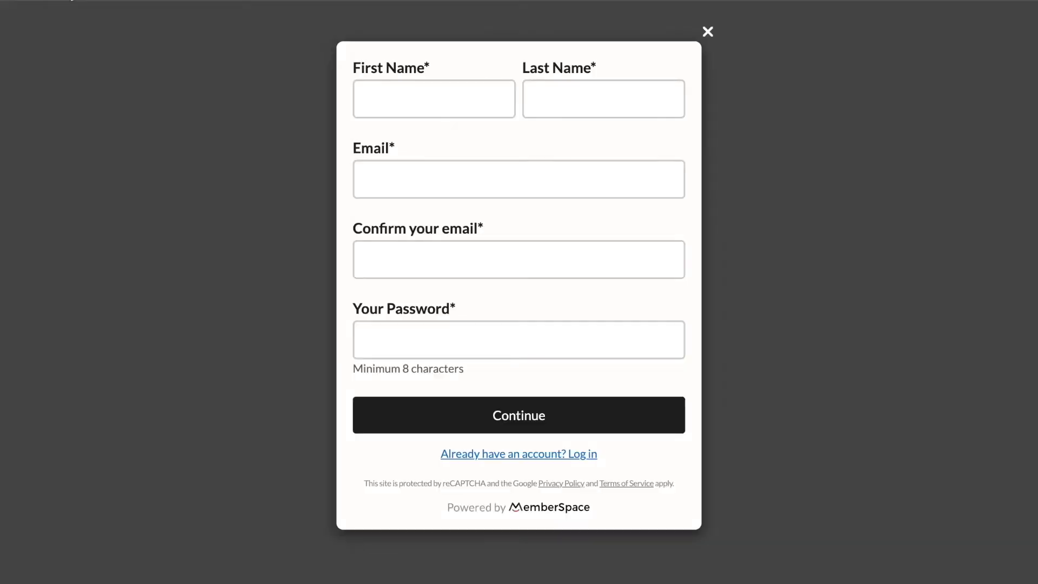
click(709, 32)
click(656, 78)
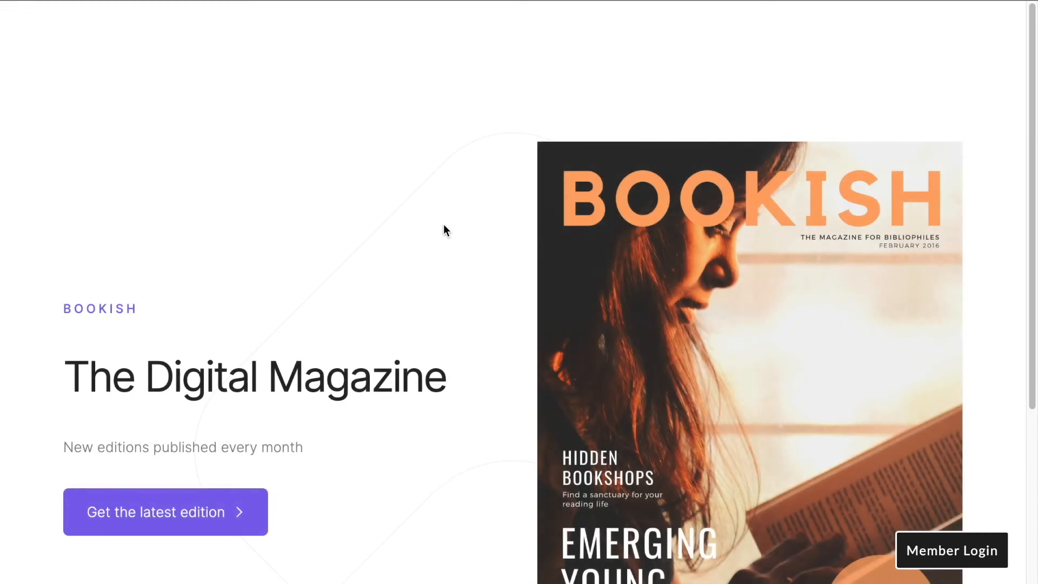
click(187, 518)
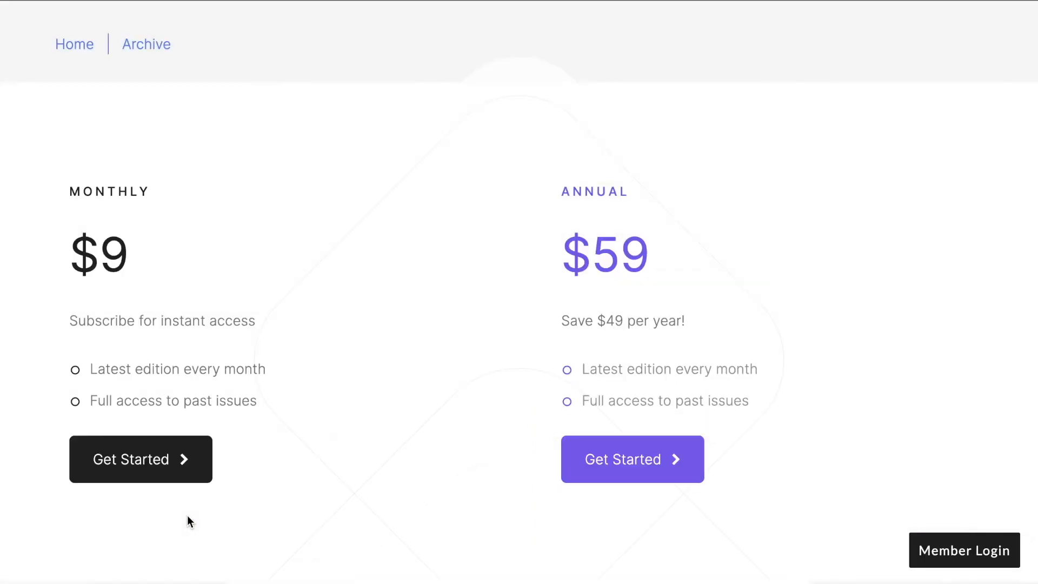
click(147, 47)
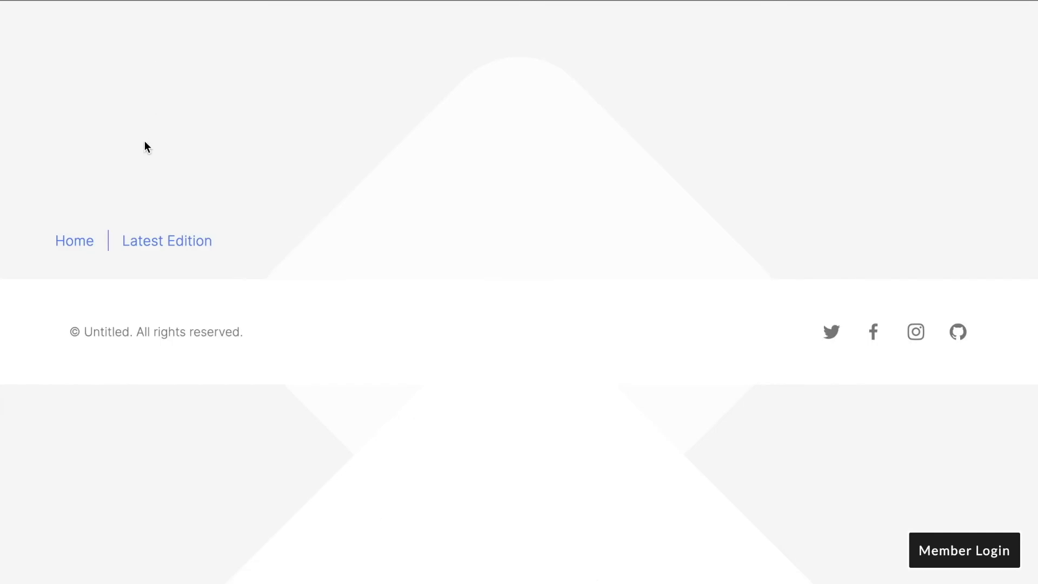
click(81, 239)
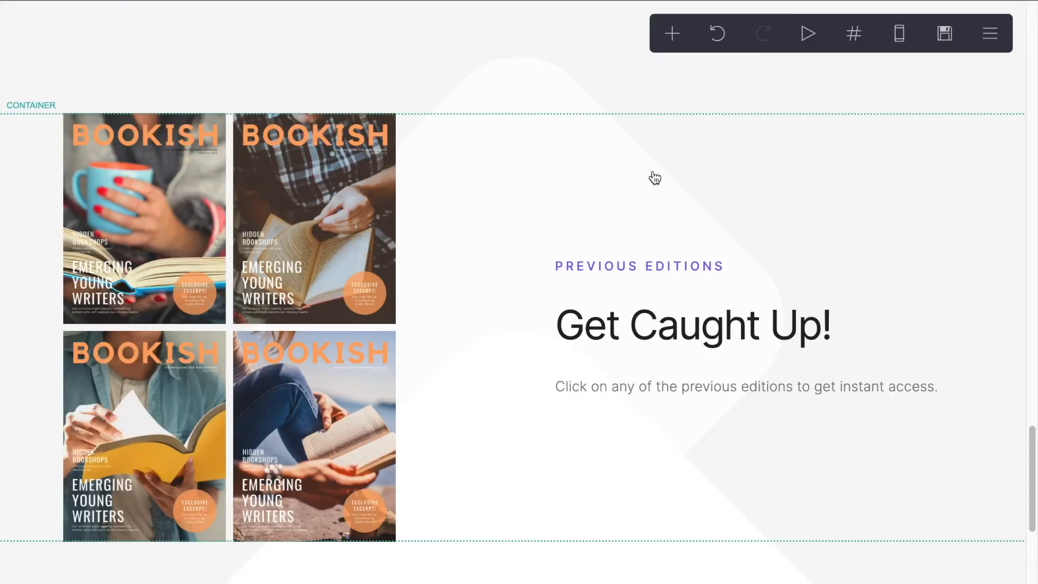
- In the Carrd editor, change the February 2022 edition container's attribute to data-ms-show="auth"
scroll(652, 177, up, 6)
scroll(653, 175, up, 6)
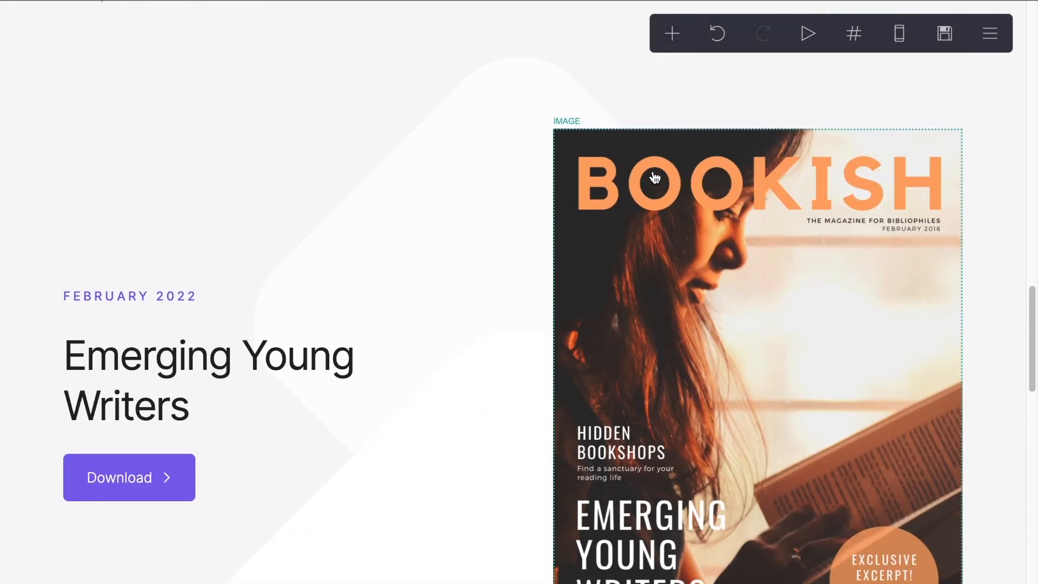
click(485, 193)
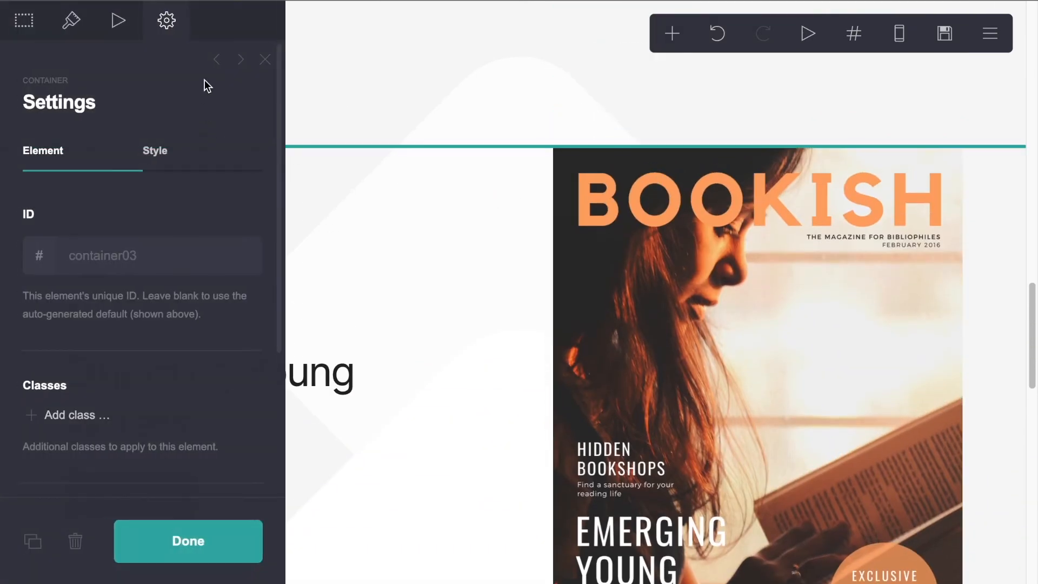
scroll(149, 189, down, 4)
click(111, 356)
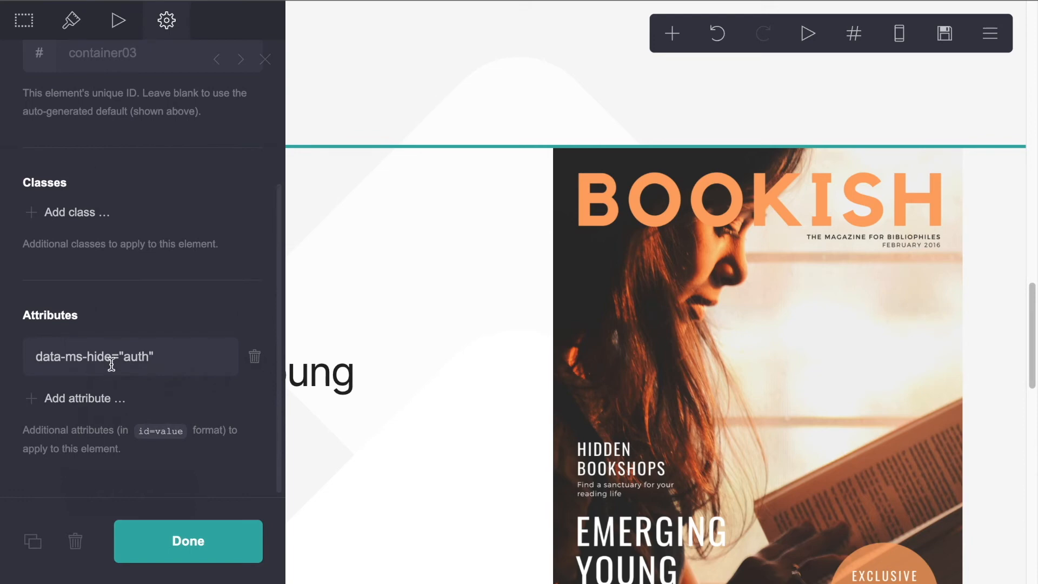
key(BackSpace)
key(BackSpace)
key(BackSpace)
key(BackSpace)
text(ahow)
key(BackSpace)
key(BackSpace)
key(BackSpace)
key(BackSpace)
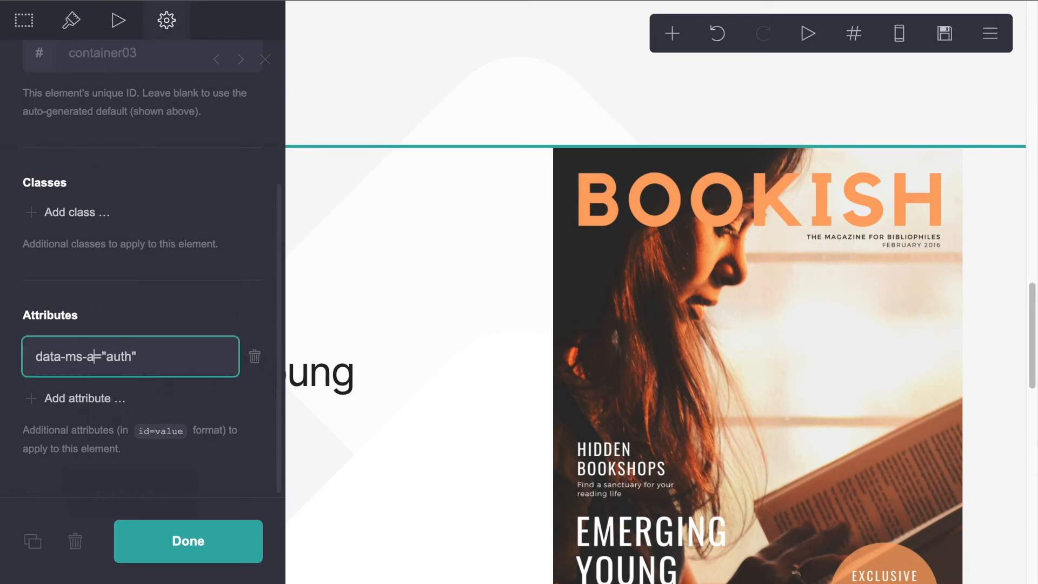
text(show)
click(186, 537)
- Publish the changes to the .carrd.co site and dismiss the confirmation
click(944, 34)
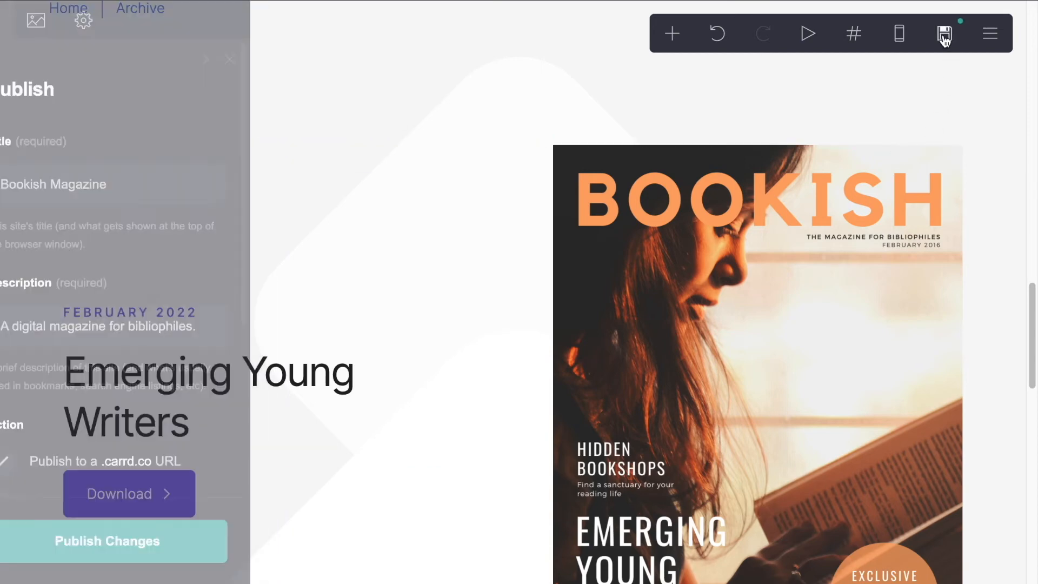
click(189, 533)
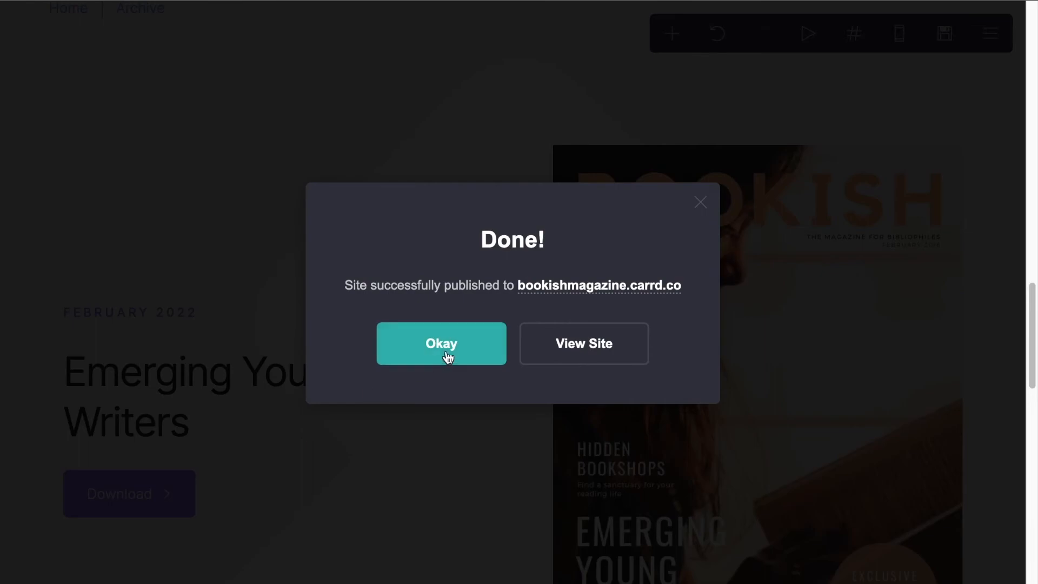
click(444, 347)
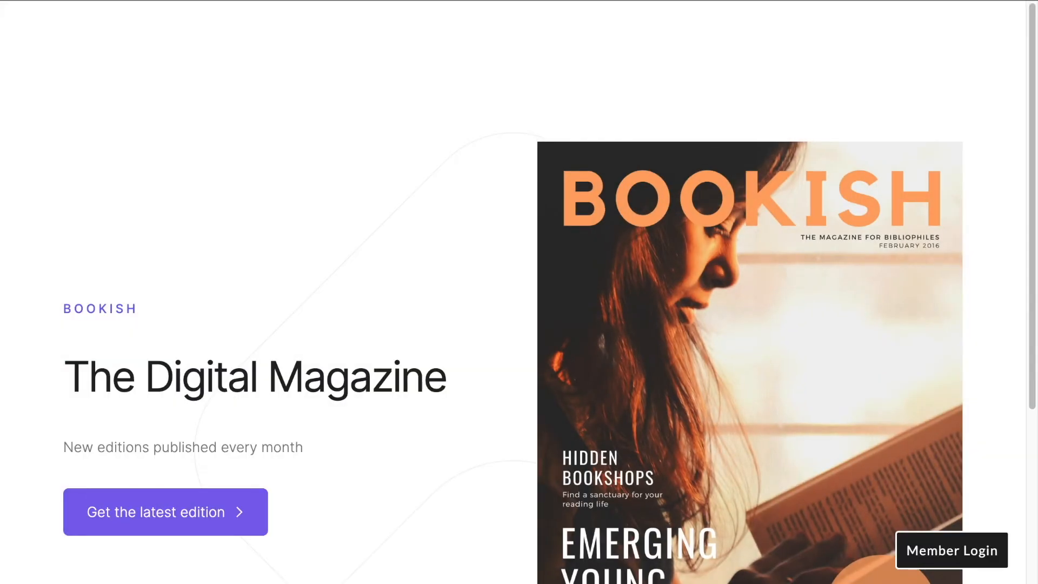
- On the live site, check which content the Latest Edition and Archive pages show to logged-out visitors
scroll(238, 268, down, 2)
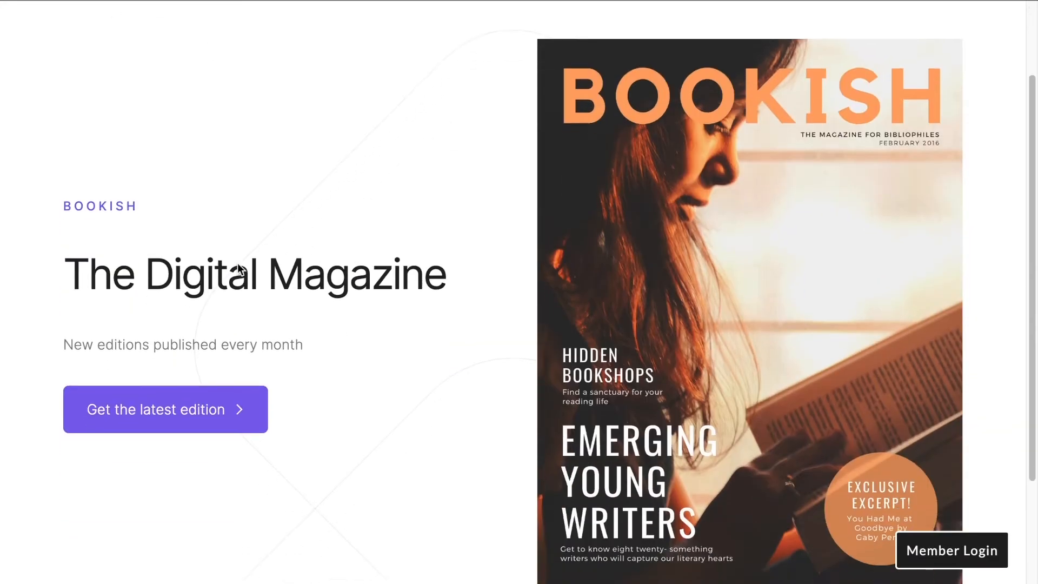
click(186, 407)
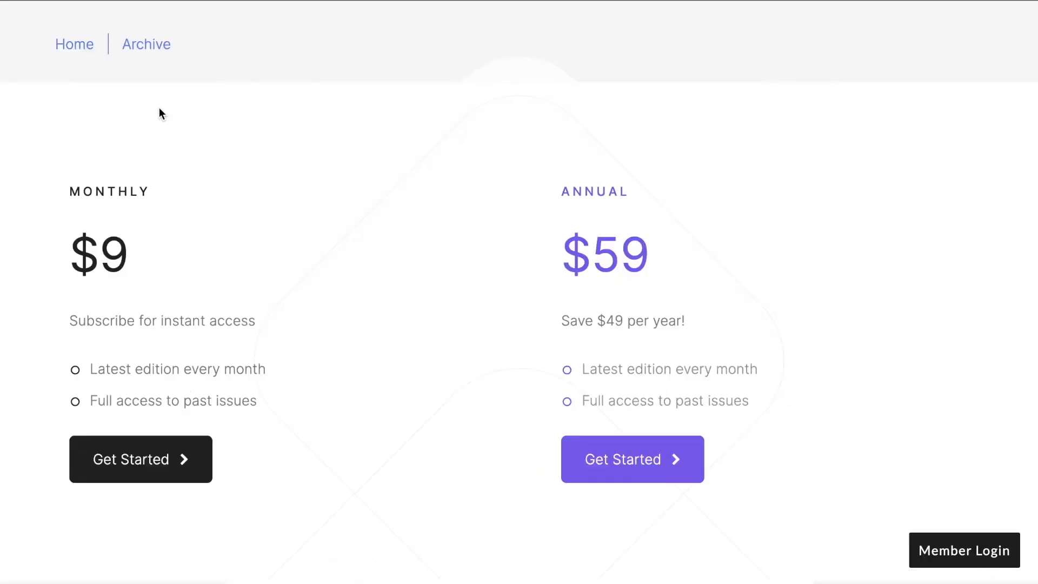
click(157, 46)
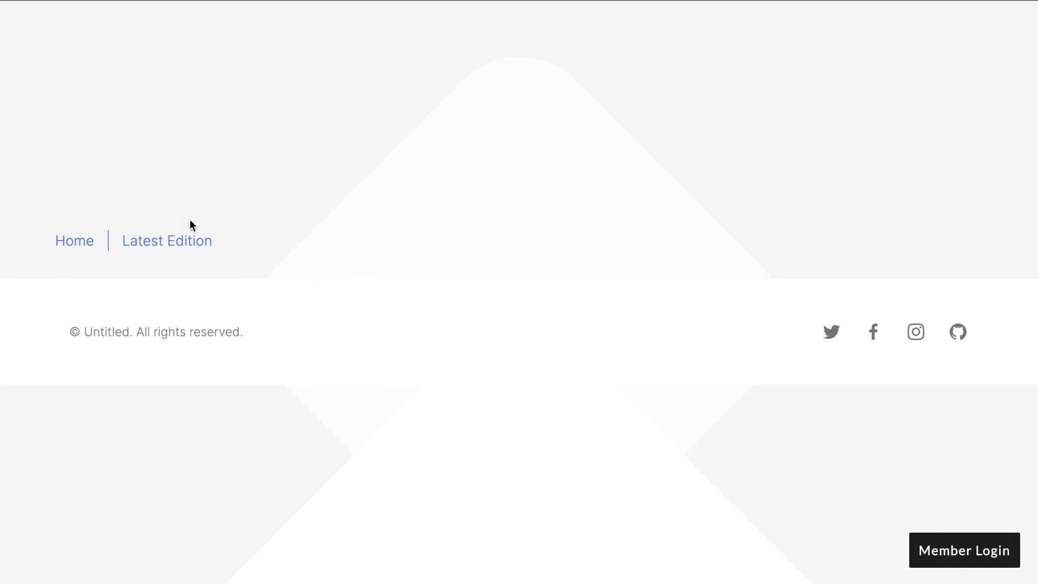
click(176, 242)
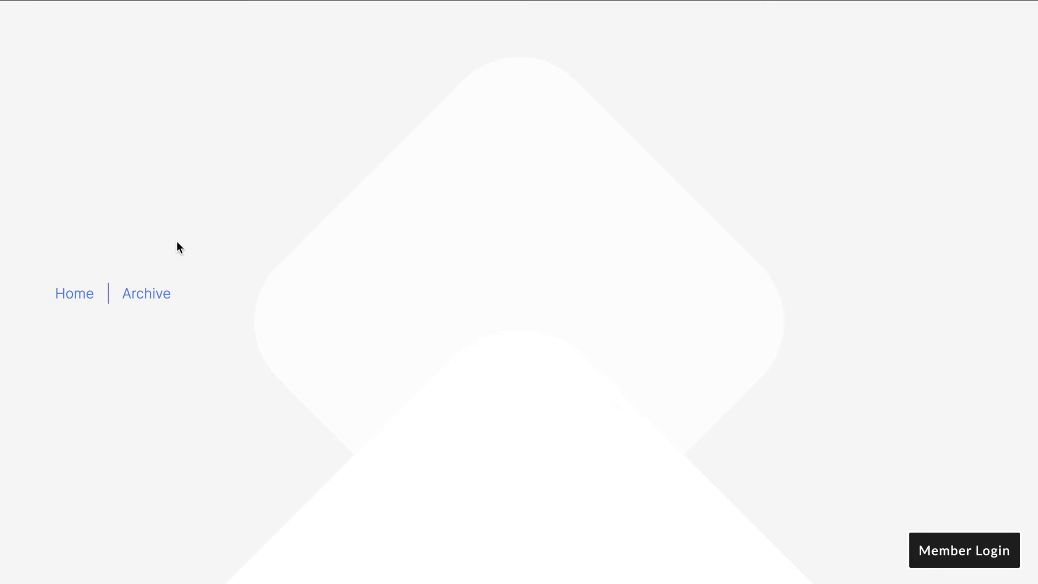
click(65, 294)
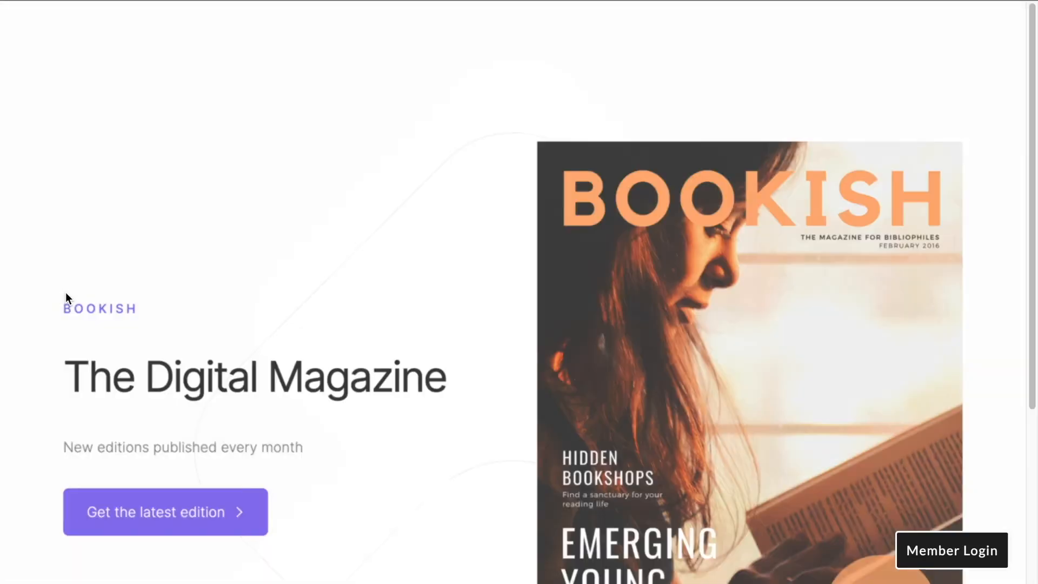
scroll(260, 324, down, 2)
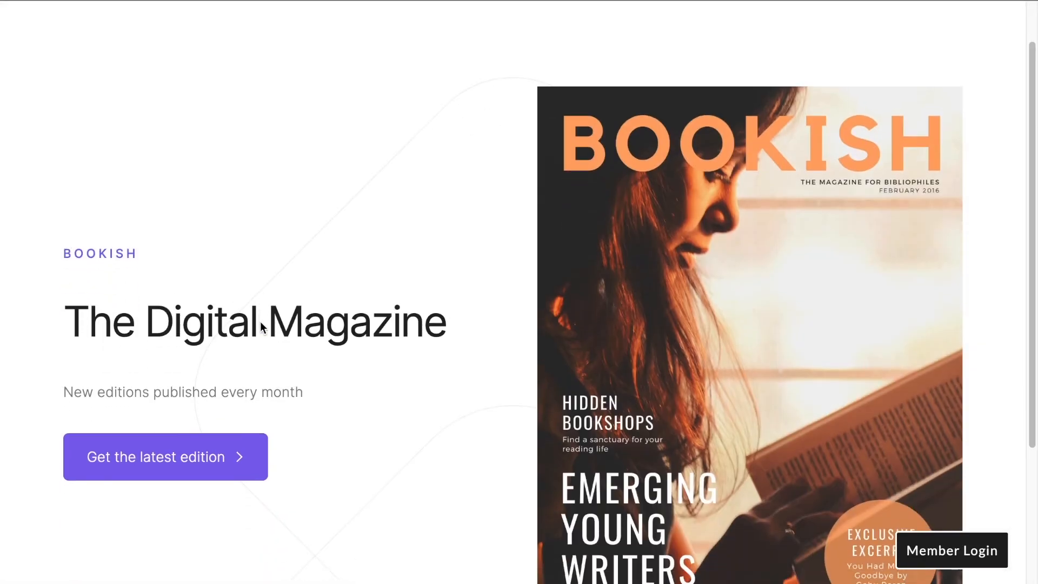
click(207, 457)
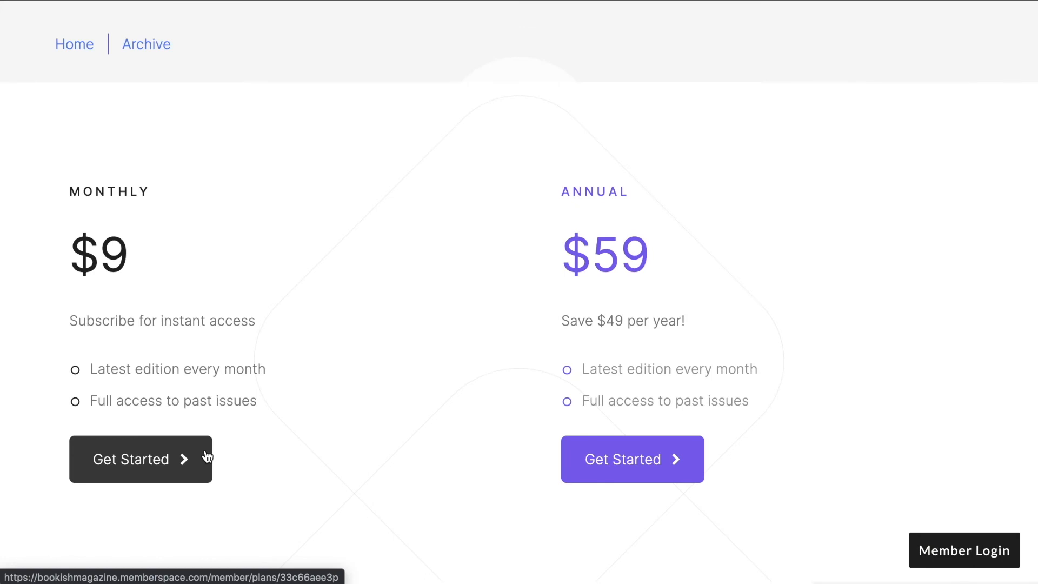
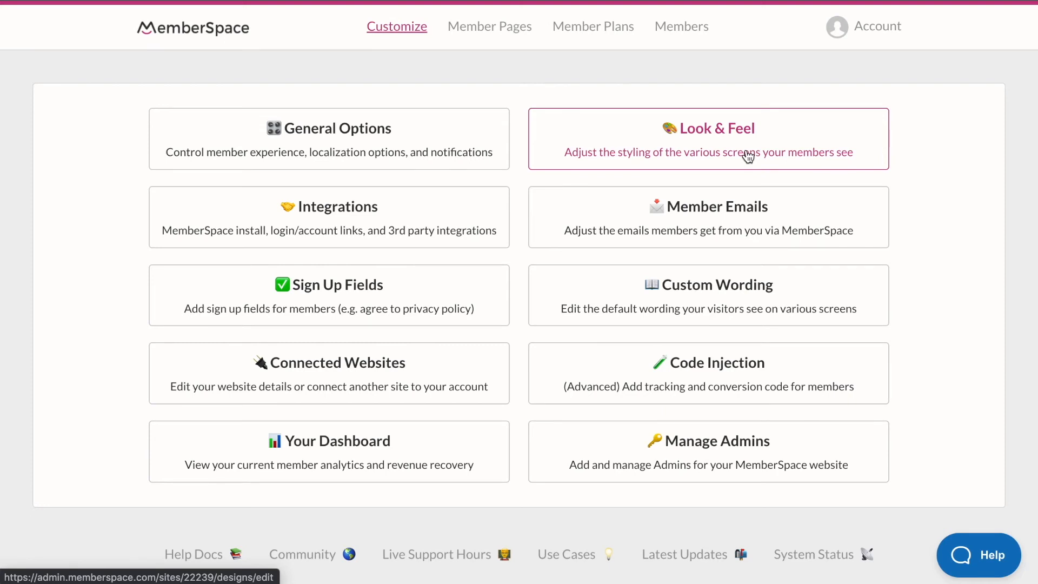
- In MemberSpace, add content links by uploading the five Bookish_Magazine_Mockup PDF files
click(498, 30)
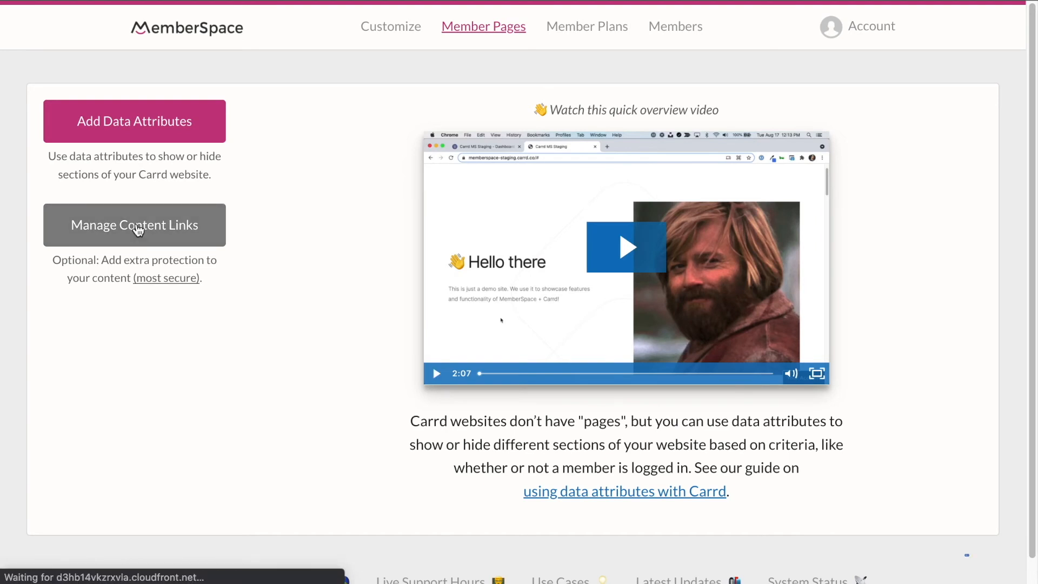
click(137, 225)
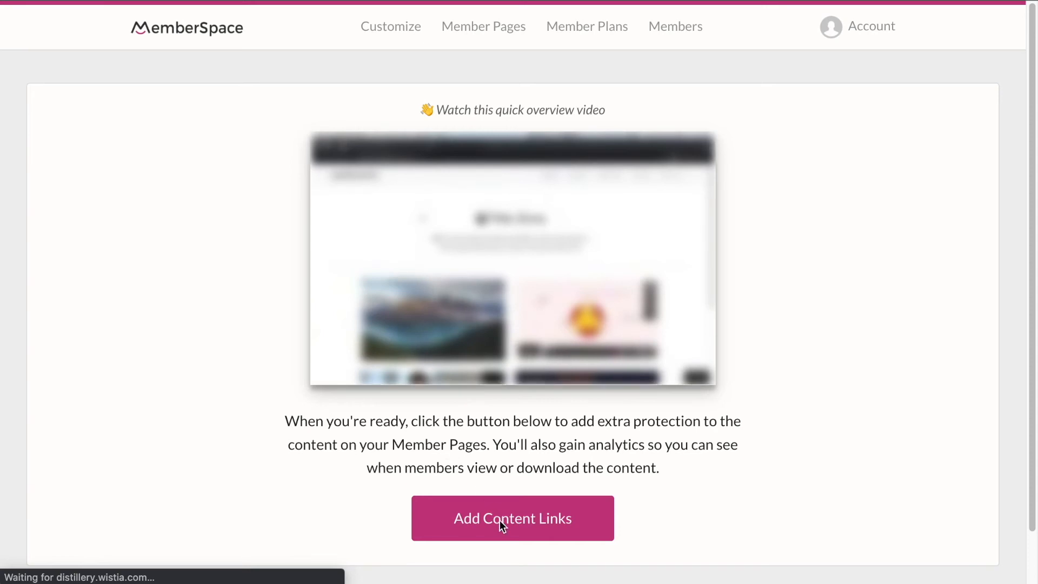
click(502, 525)
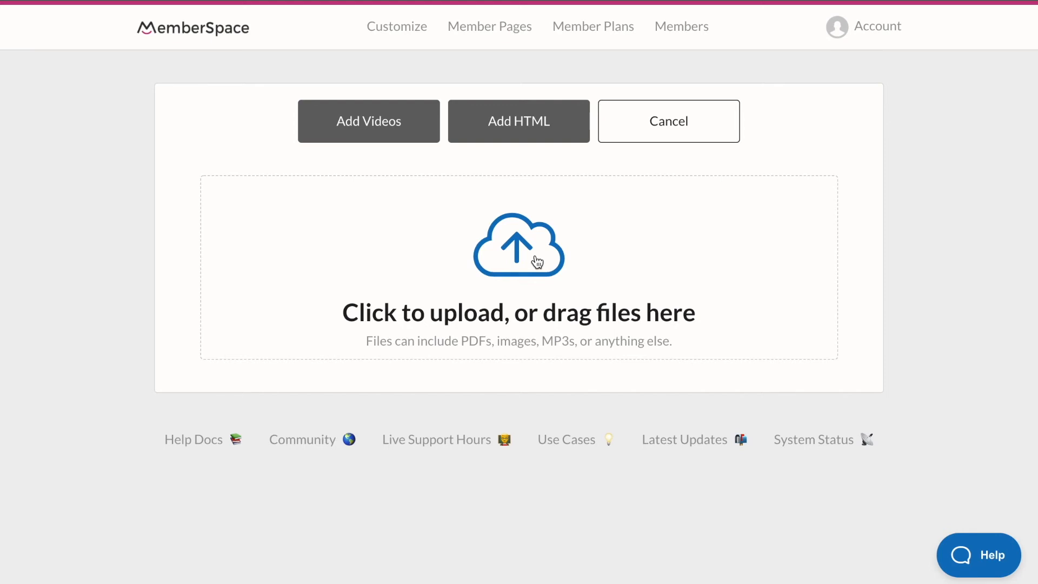
click(537, 262)
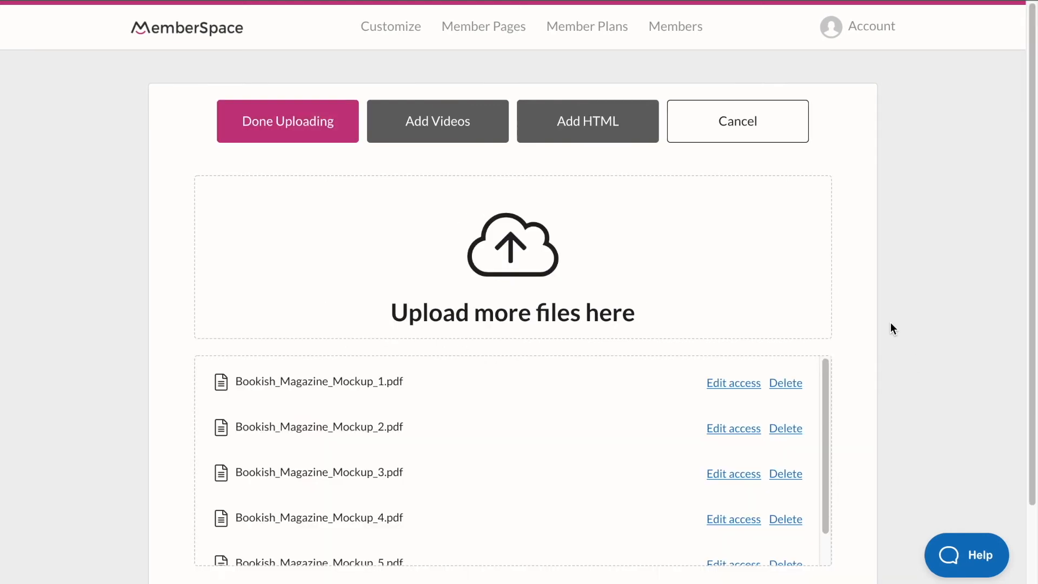
- Give the Annual and Monthly plans access to Bookish_Magazine_Mockup_1.pdf and save the update
scroll(891, 328, down, 2)
scroll(620, 384, down, 1)
scroll(623, 383, up, 1)
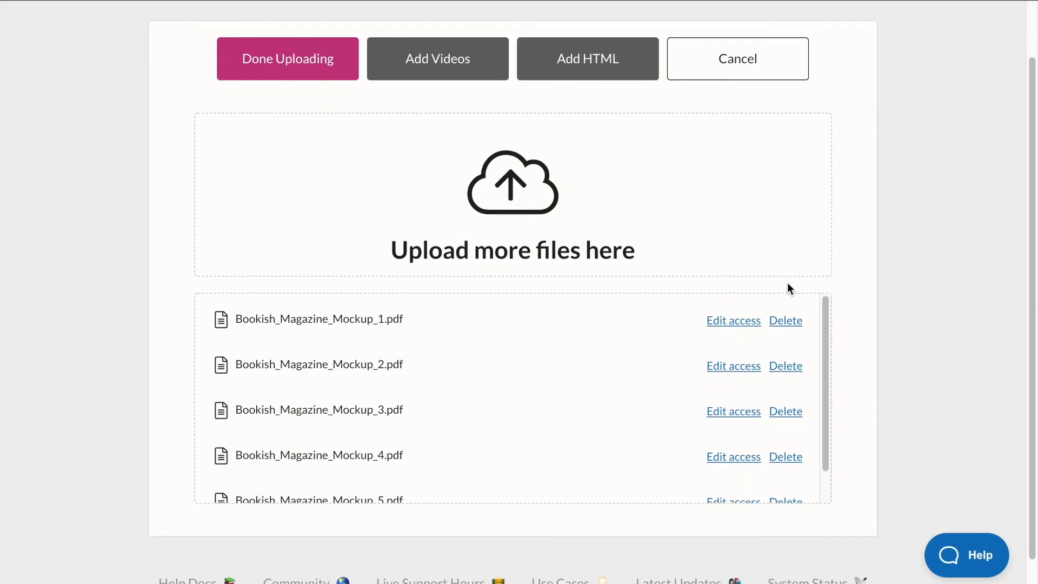
scroll(806, 280, down, 1)
scroll(848, 296, up, 1)
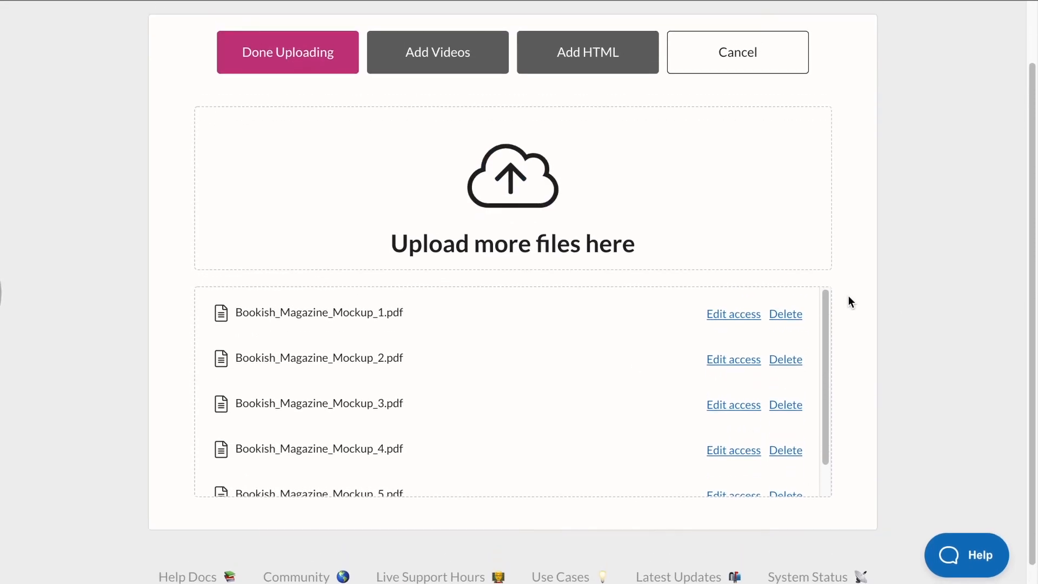
scroll(656, 352, up, 1)
scroll(656, 351, down, 1)
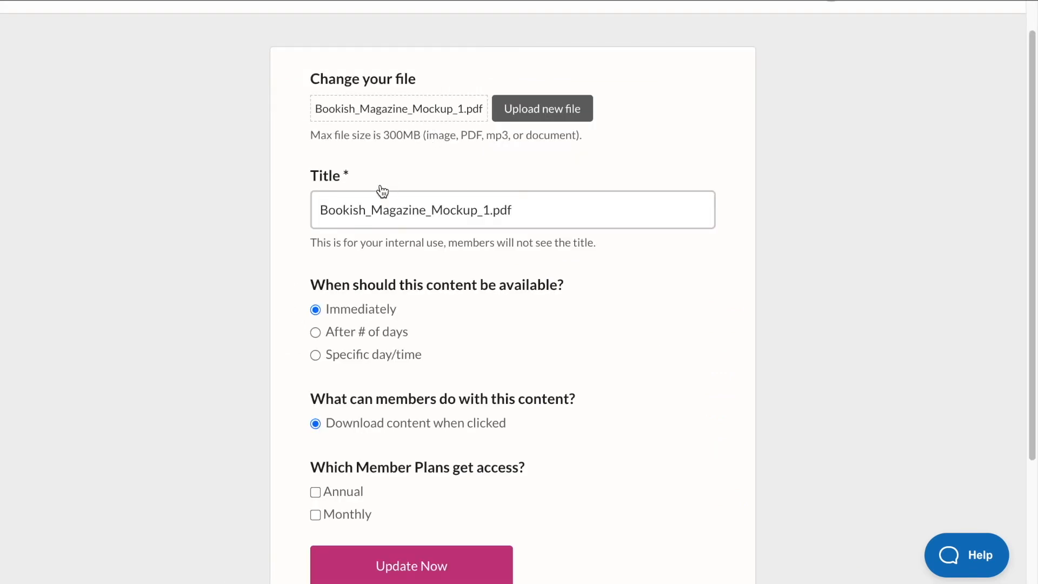
scroll(420, 290, down, 1)
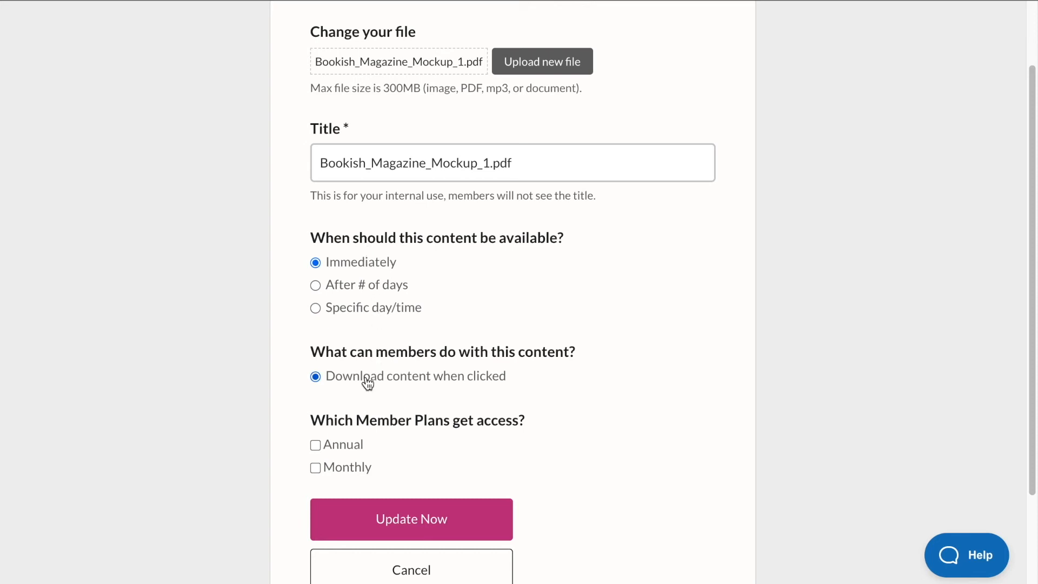
scroll(399, 375, down, 2)
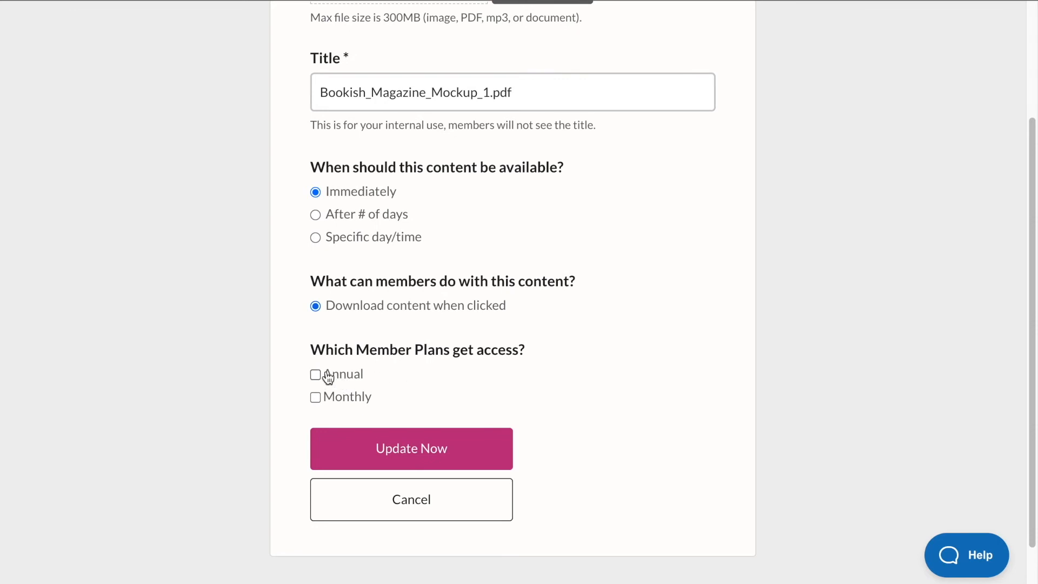
click(316, 375)
click(316, 399)
click(419, 451)
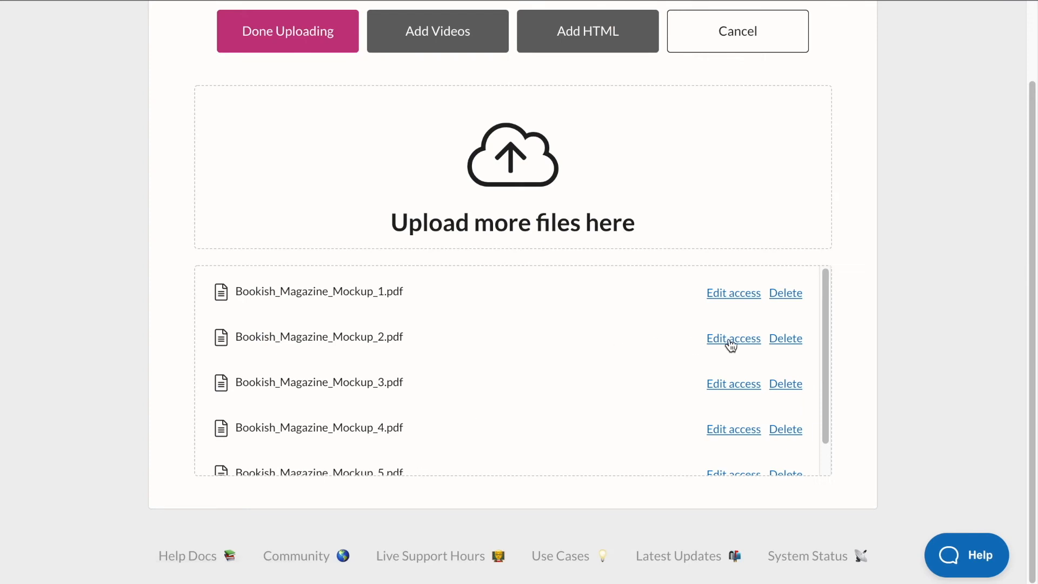
- Give the Annual plan access to Bookish_Magazine_Mockup_2.pdf and save the update
click(729, 340)
scroll(573, 351, down, 1)
click(316, 390)
click(396, 466)
- Give the Annual and Monthly plans access to Bookish_Magazine_Mockup_3.pdf and save the update
click(751, 383)
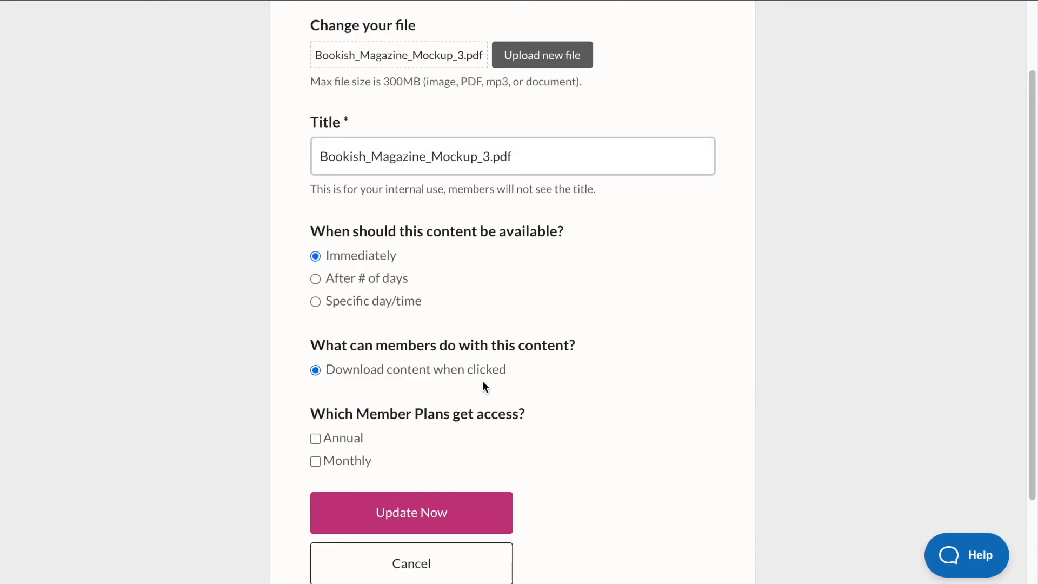
scroll(482, 381, down, 1)
click(315, 390)
click(315, 414)
click(332, 453)
- Give the Annual and Monthly plans access to Bookish_Magazine_Mockup_4.pdf and save the update
scroll(599, 373, down, 1)
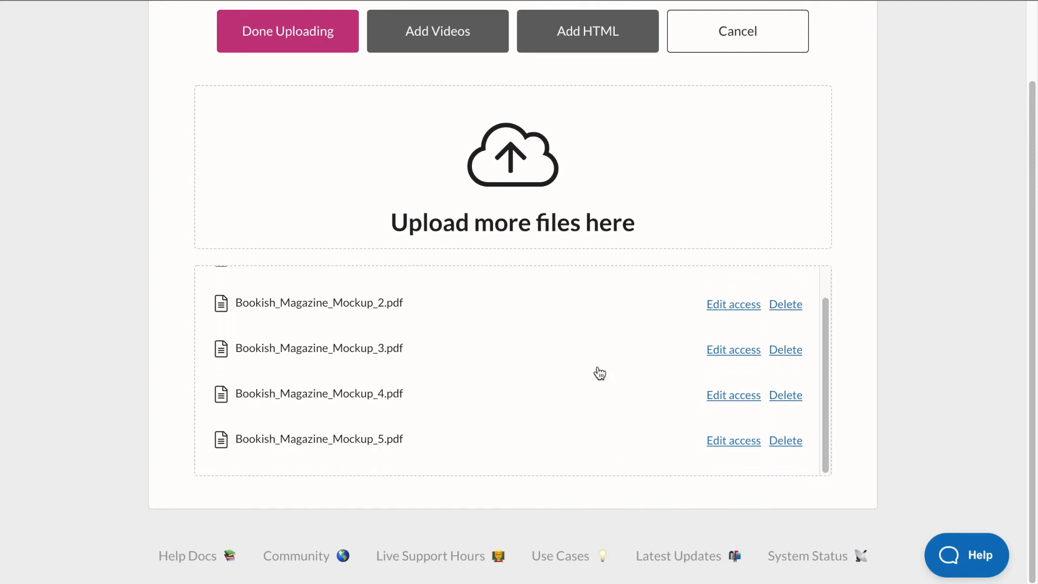
click(718, 394)
click(317, 440)
click(318, 461)
click(400, 512)
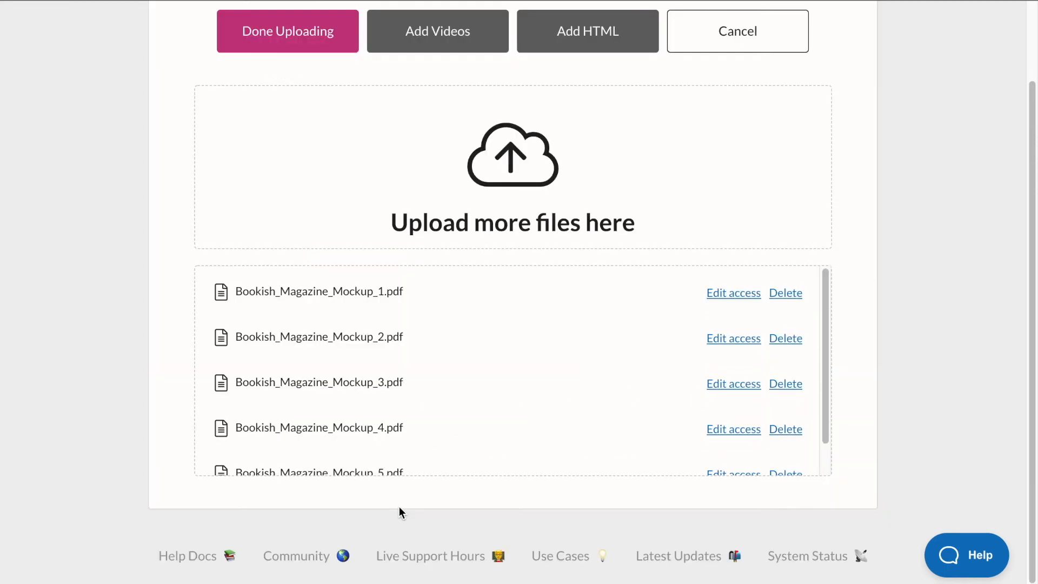
- Give the Annual and Monthly plans access to Bookish_Magazine_Mockup_5.pdf and save the update
scroll(630, 405, down, 1)
click(720, 438)
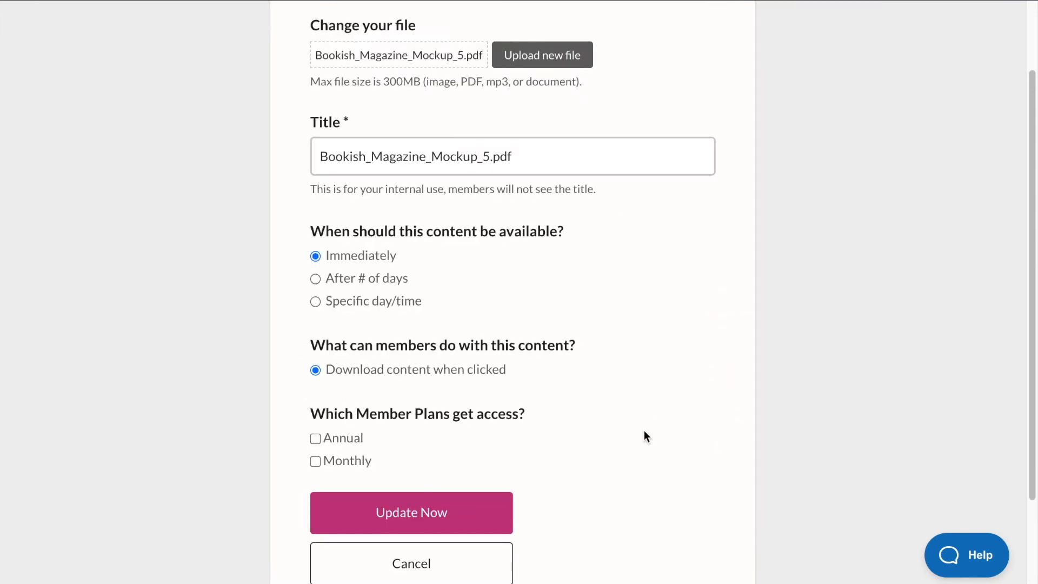
click(315, 439)
click(315, 462)
scroll(395, 372, up, 1)
scroll(395, 372, down, 1)
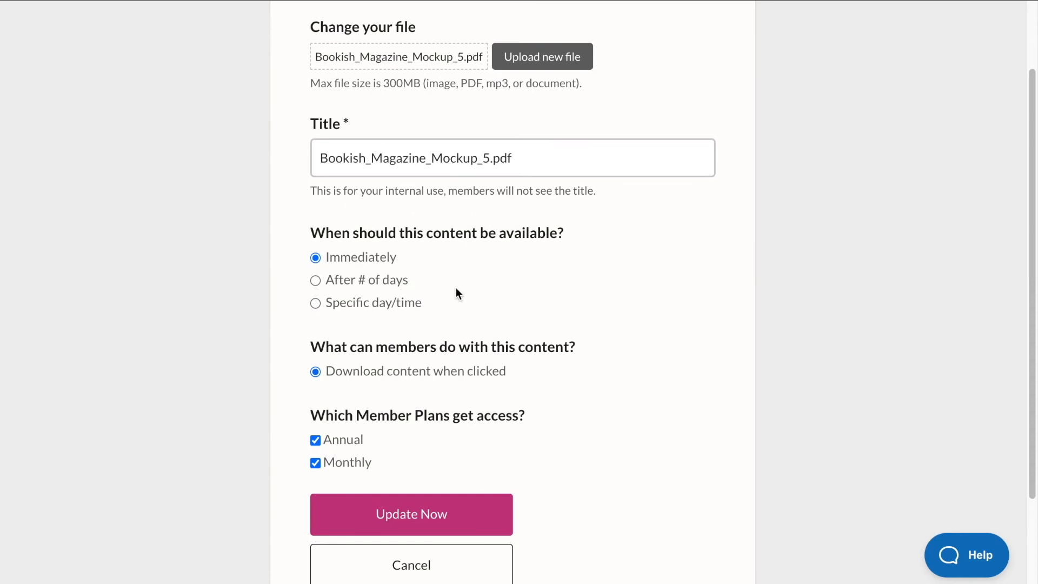
scroll(456, 287, down, 1)
click(403, 466)
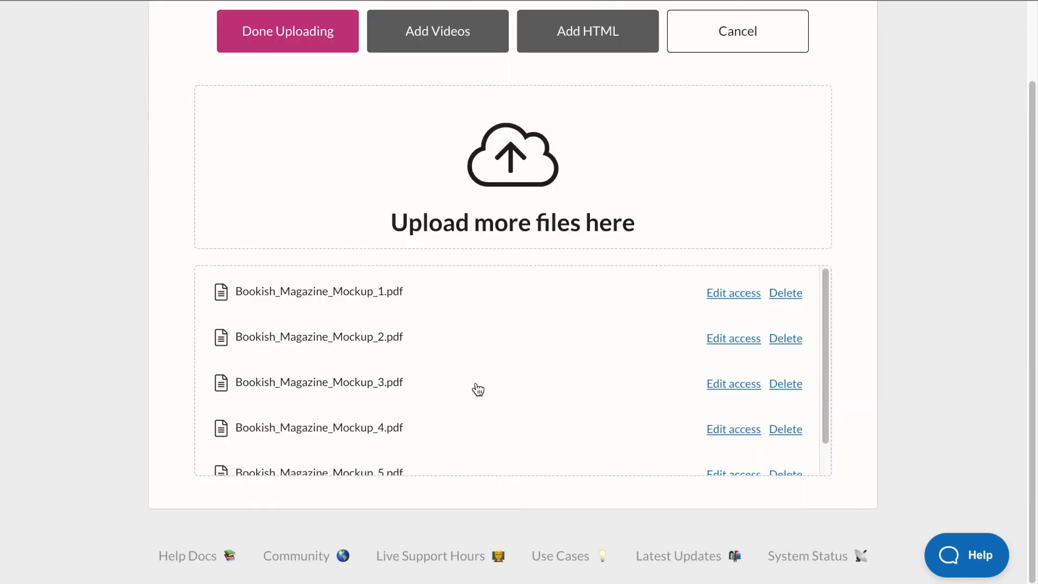
- Finish uploading the five magazine PDFs as content links
scroll(478, 389, down, 1)
scroll(522, 352, up, 1)
scroll(861, 221, up, 2)
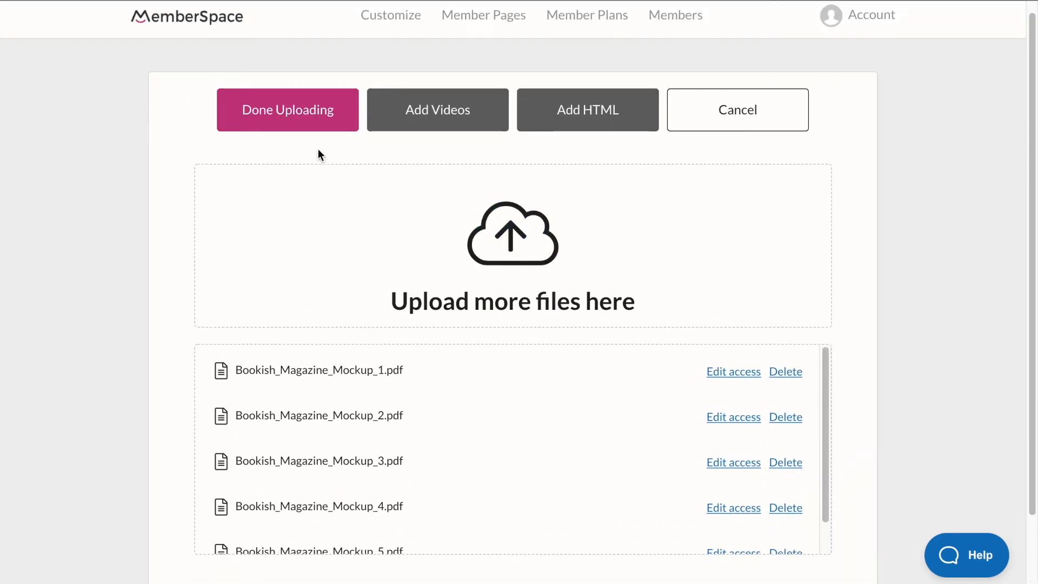
click(298, 107)
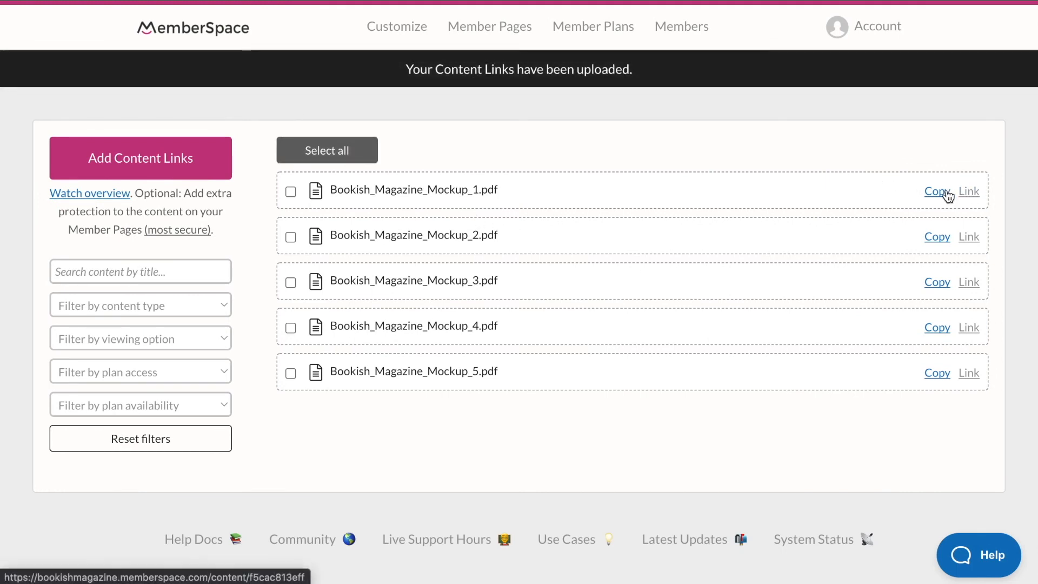
- Test the protected link of Bookish_Magazine_Mockup_1.pdf as a visitor and dismiss the login prompt
click(968, 192)
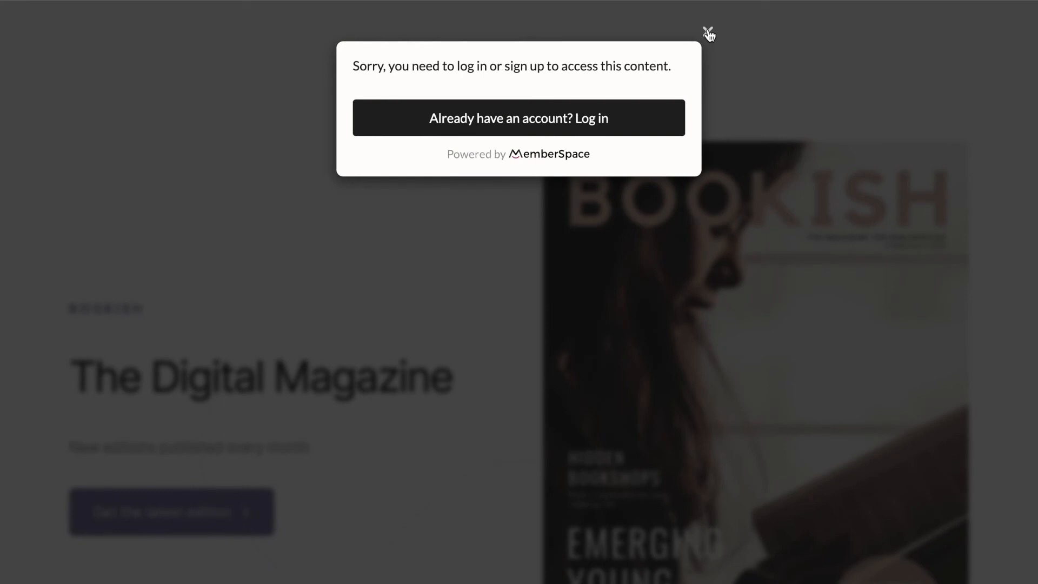
click(708, 34)
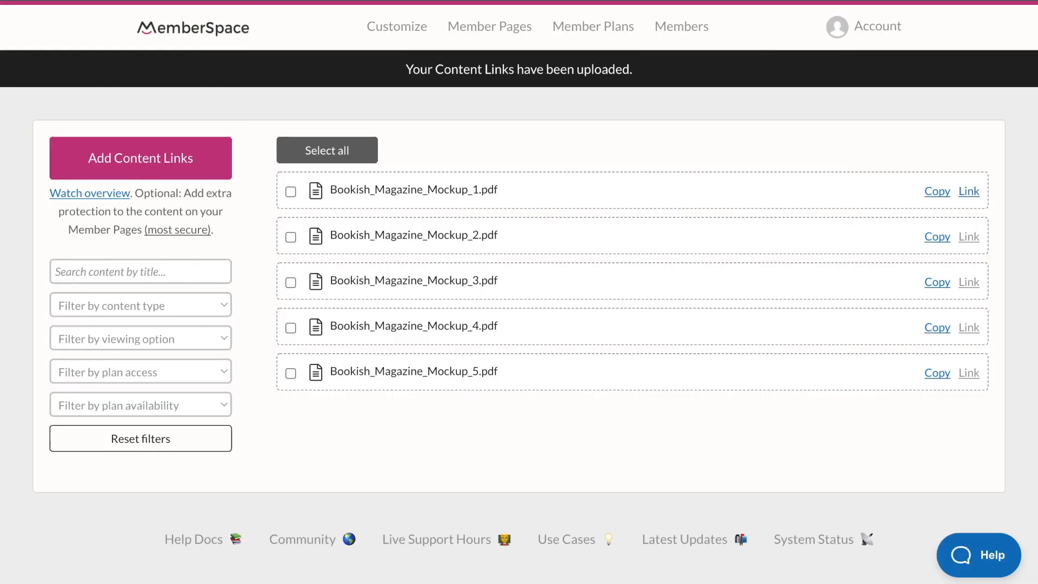
- Copy the Bookish_Magazine_Mockup_1.pdf content link and set it as the Download button's URL in the Carrd editor's February 2022 section
click(939, 196)
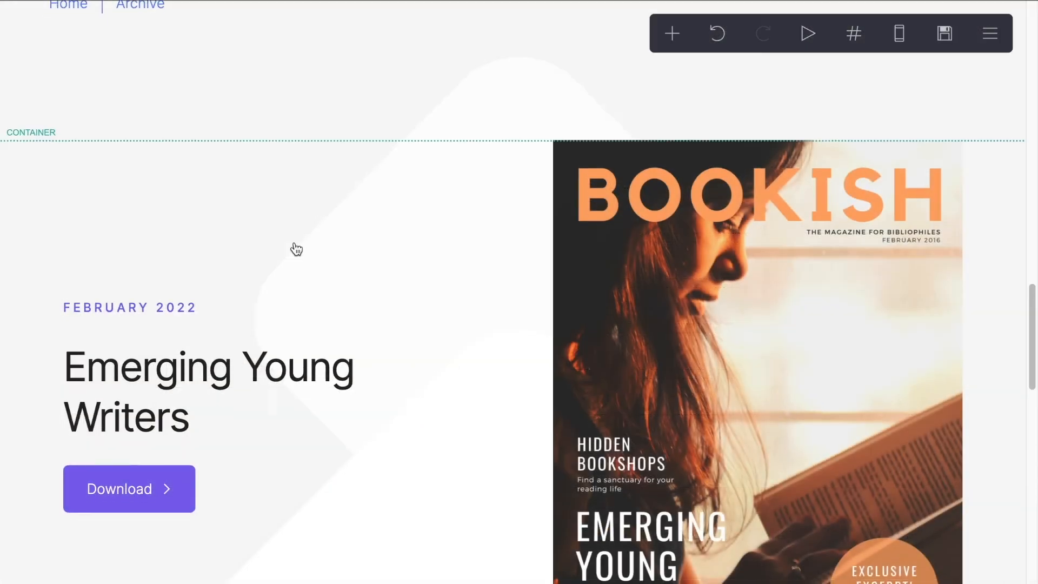
scroll(294, 248, down, 2)
scroll(296, 250, up, 1)
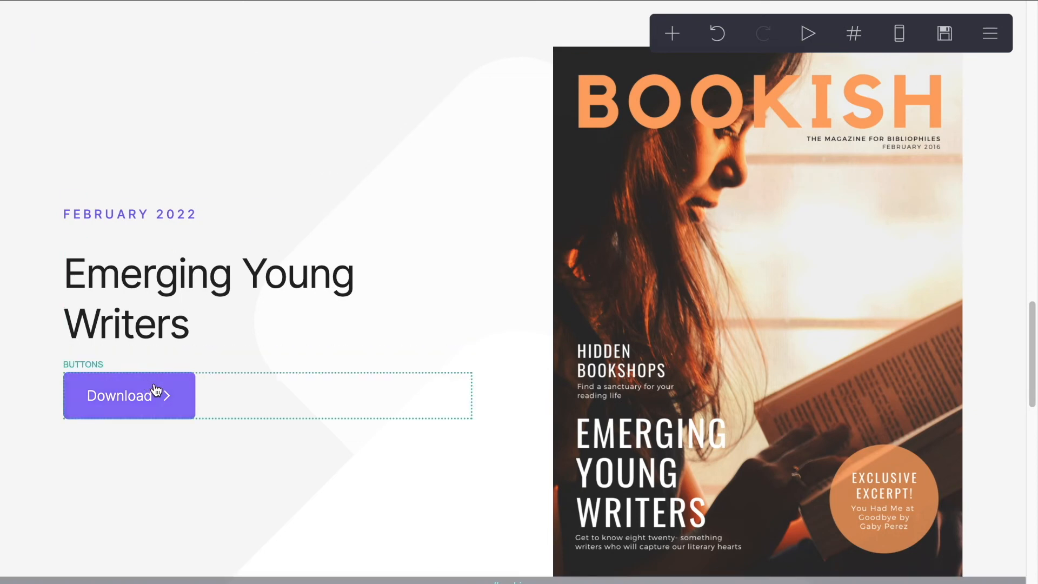
click(235, 390)
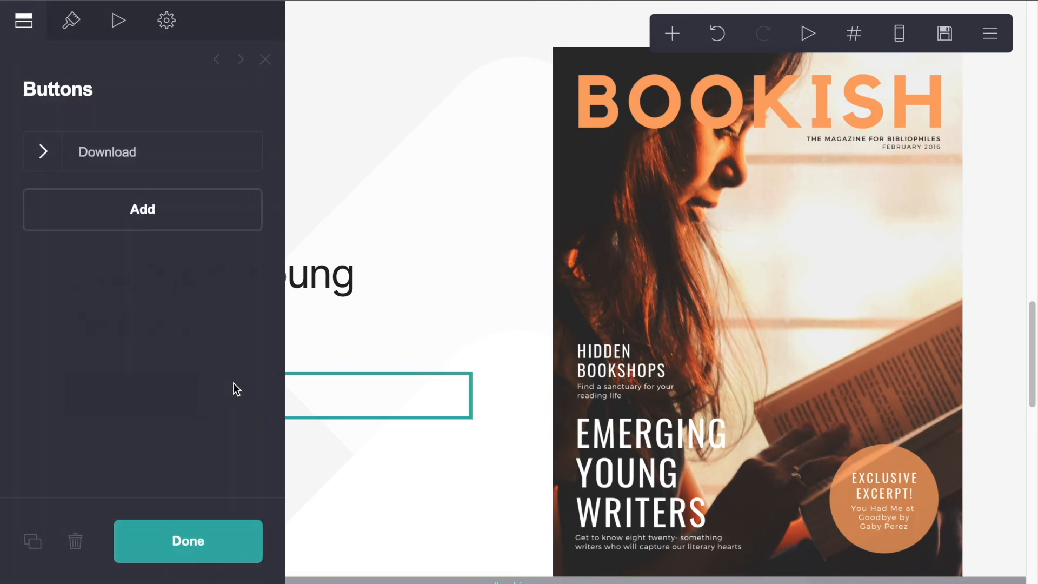
click(53, 157)
scroll(91, 221, down, 3)
click(90, 352)
key(BackSpace)
key(ctrl+v)
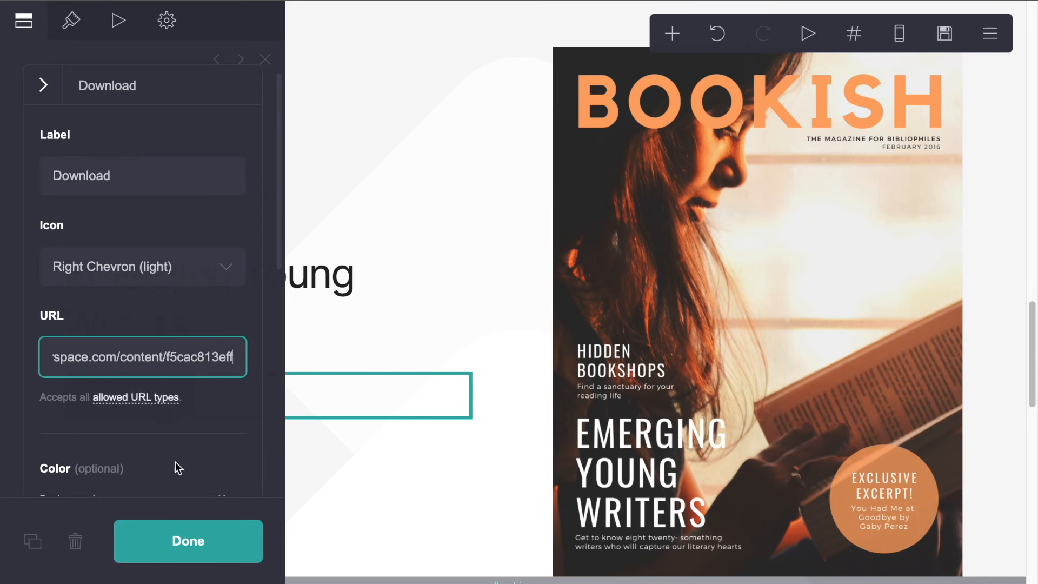
click(182, 537)
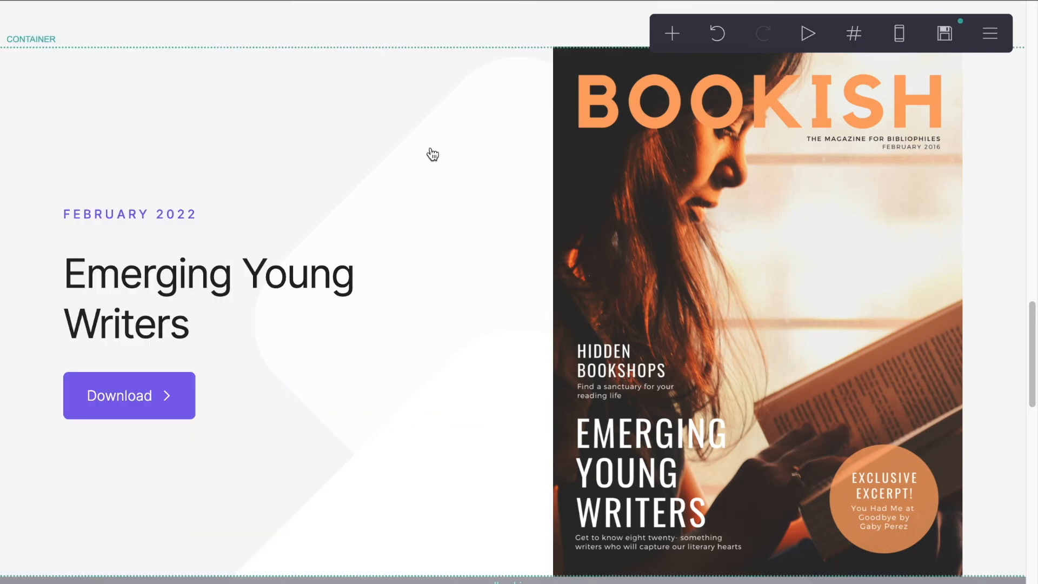
- Set the January 2022 gallery image's link URL to the content link copied from Bookish_Magazine_Mockup_2.pdf in MemberSpace
scroll(433, 155, down, 10)
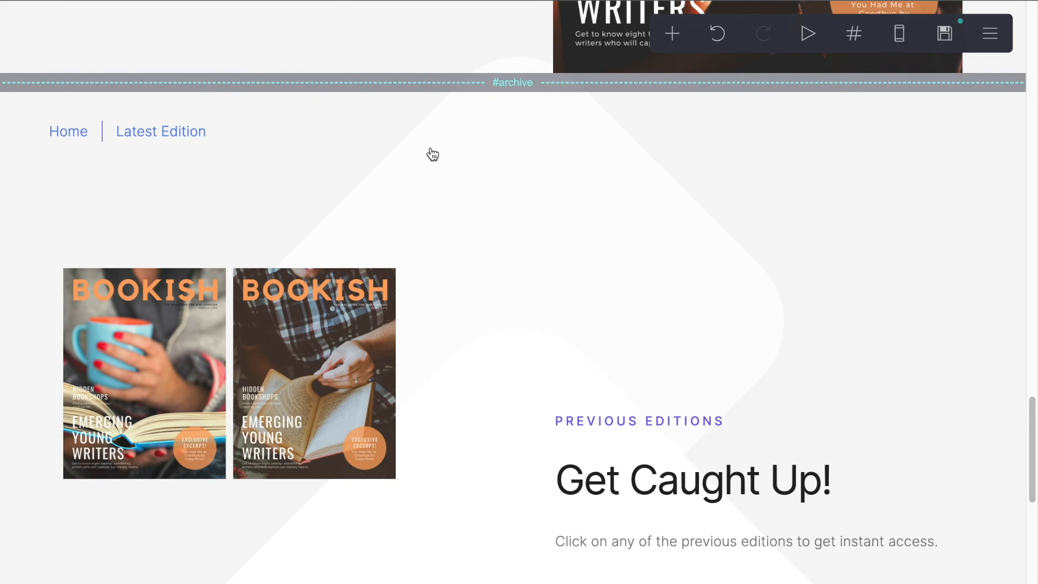
scroll(281, 227, down, 3)
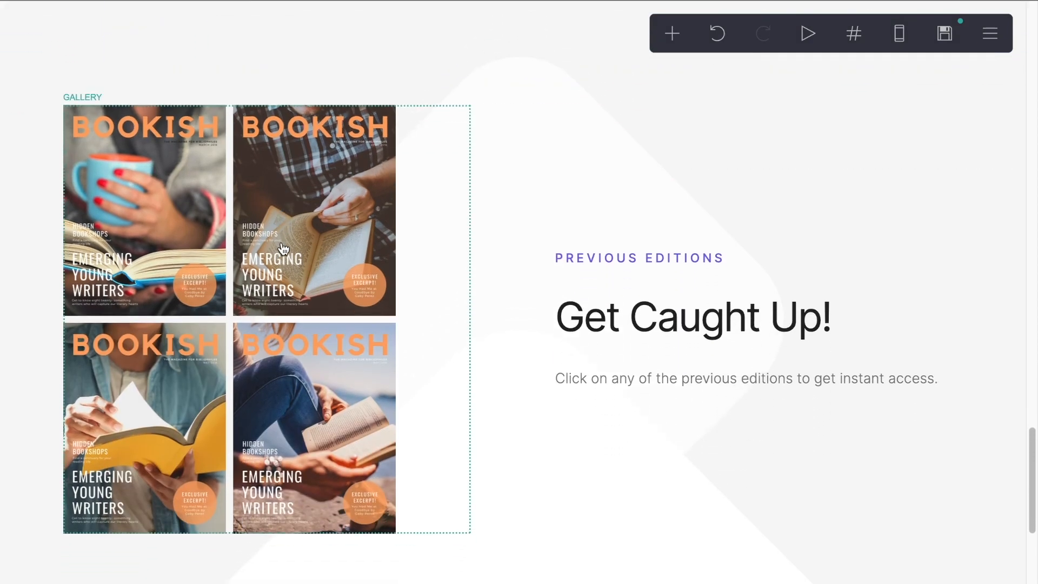
click(422, 218)
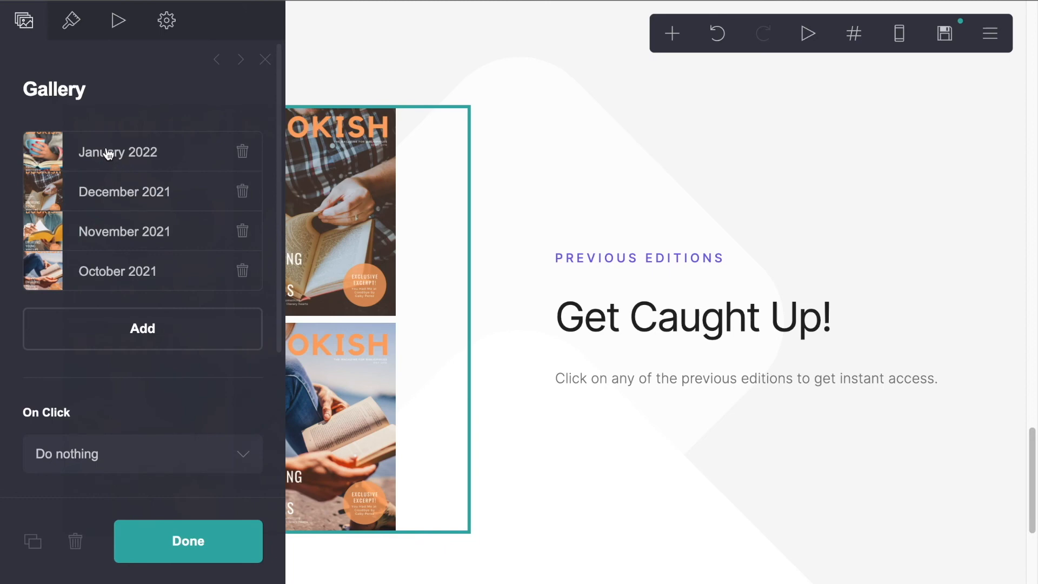
click(108, 154)
scroll(119, 221, down, 7)
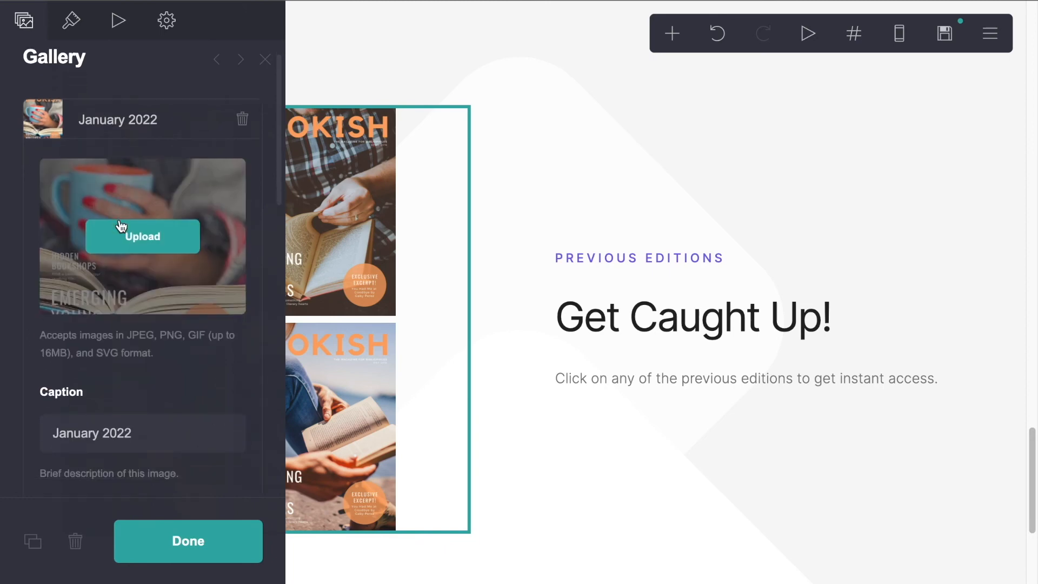
scroll(119, 219, up, 5)
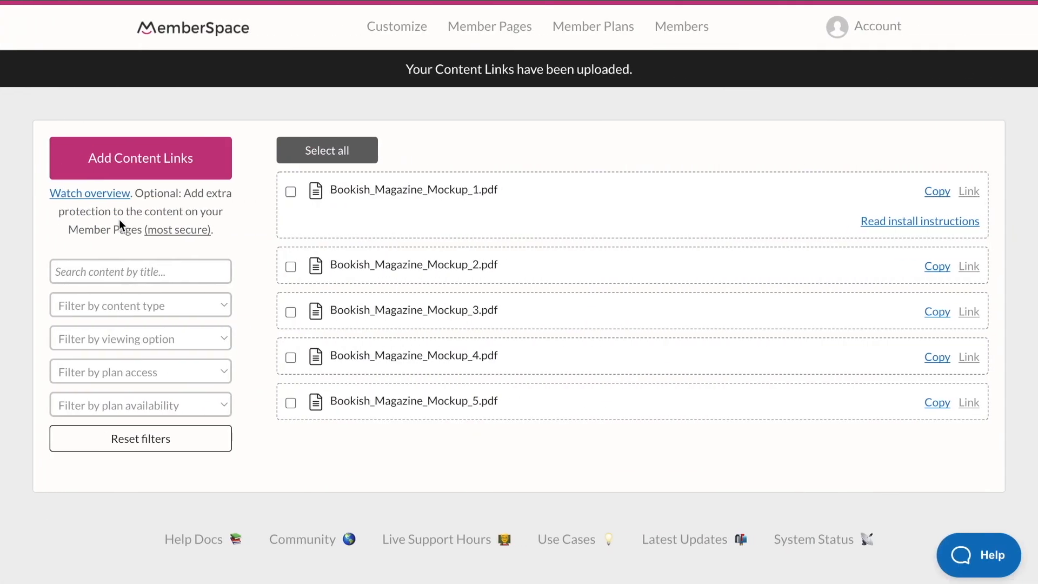
click(930, 267)
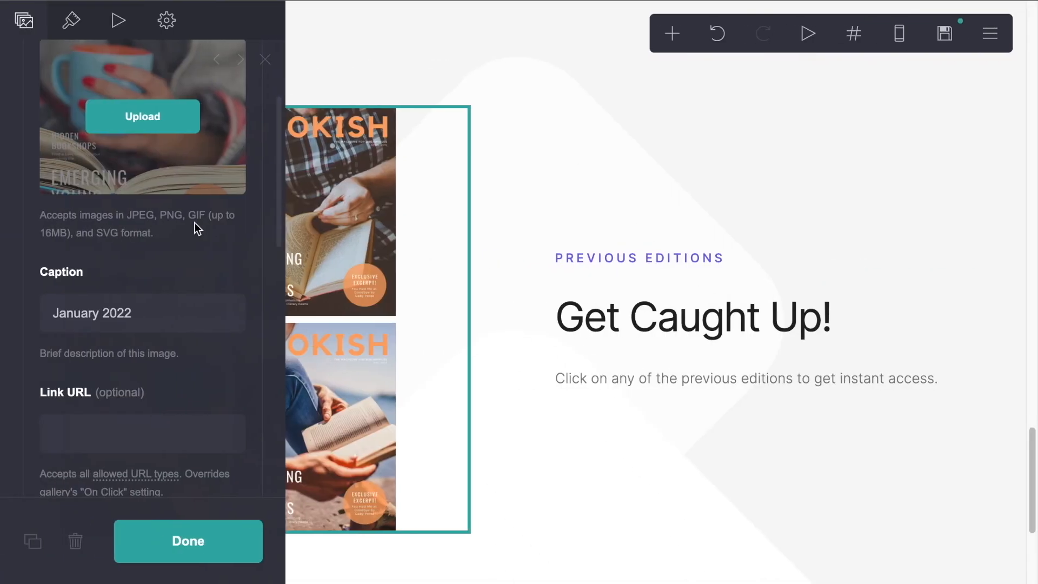
click(114, 437)
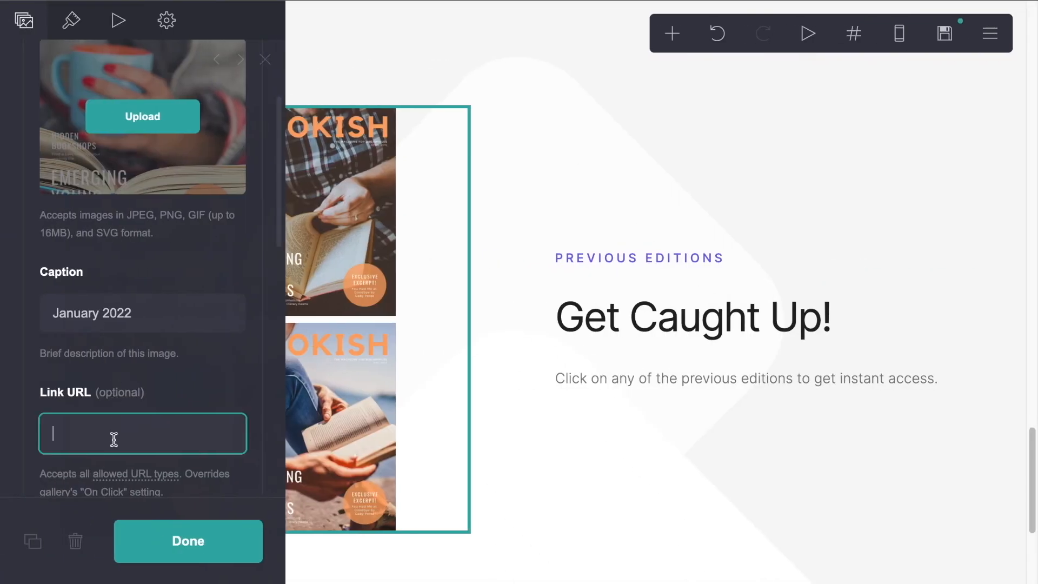
key(ctrl+v)
scroll(129, 425, down, 10)
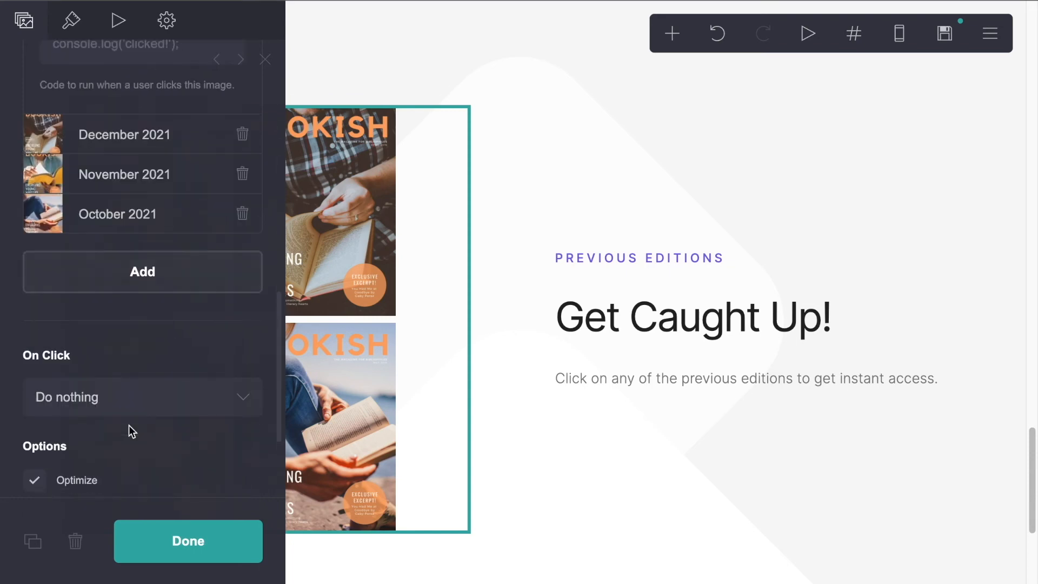
scroll(125, 381, up, 4)
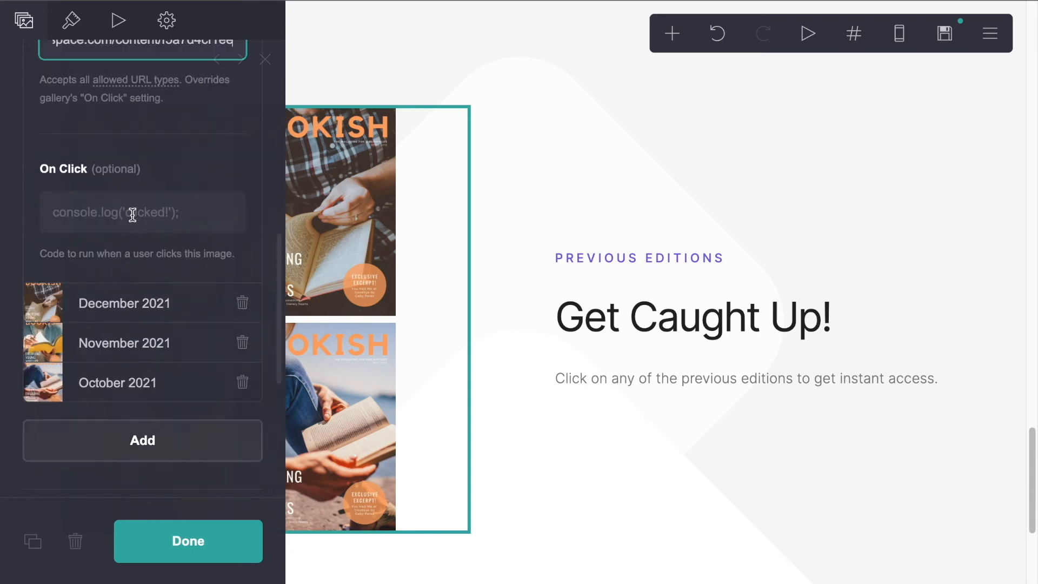
- Link the December, November and October 2021 gallery images to the remaining magazine content links and finish editing the gallery
click(122, 302)
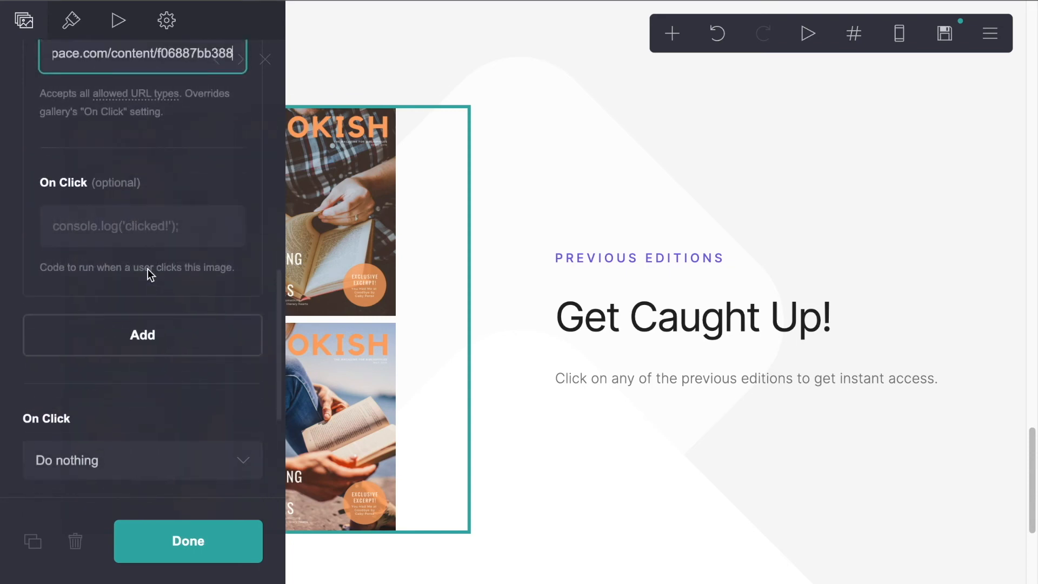
scroll(150, 273, down, 2)
scroll(149, 272, up, 3)
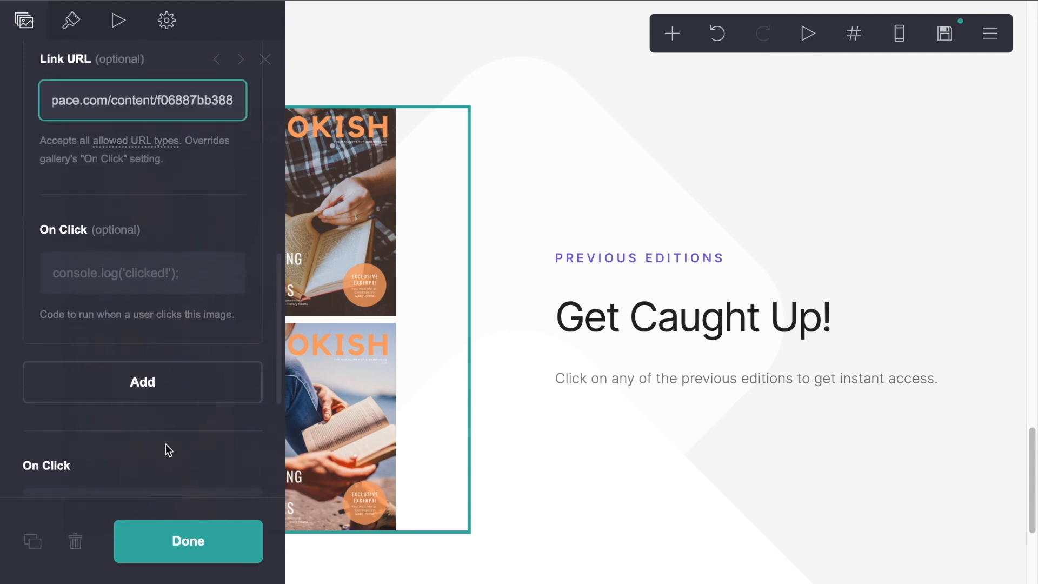
click(178, 543)
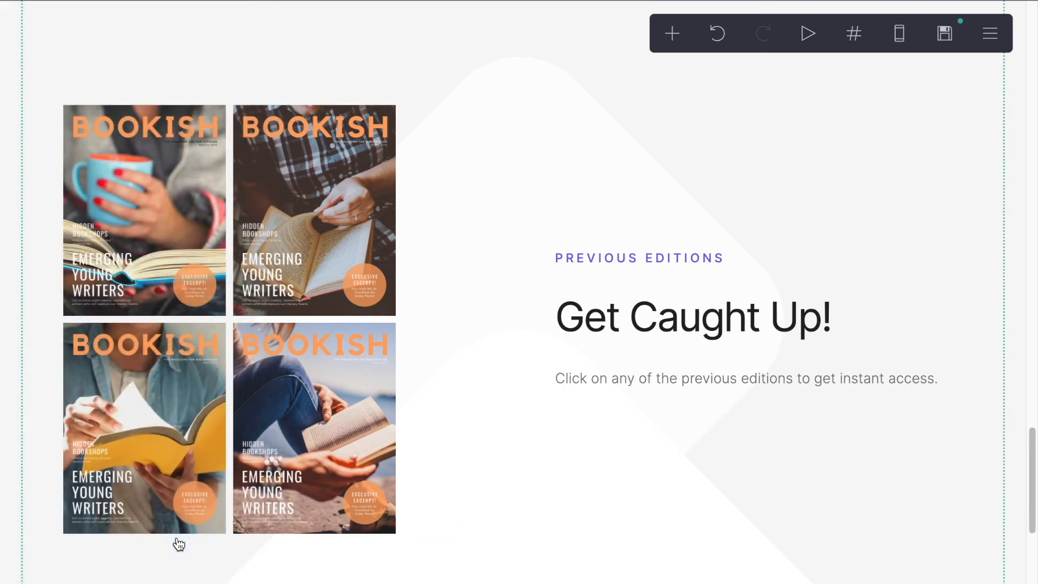
- Publish the changes to the Bookish Magazine site and dismiss the completion dialog
click(944, 33)
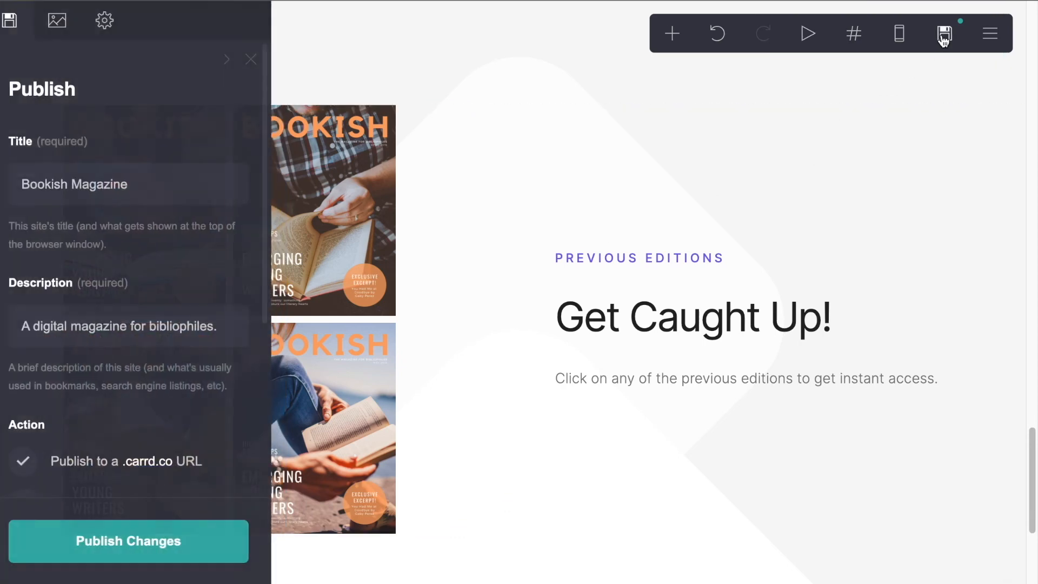
click(191, 540)
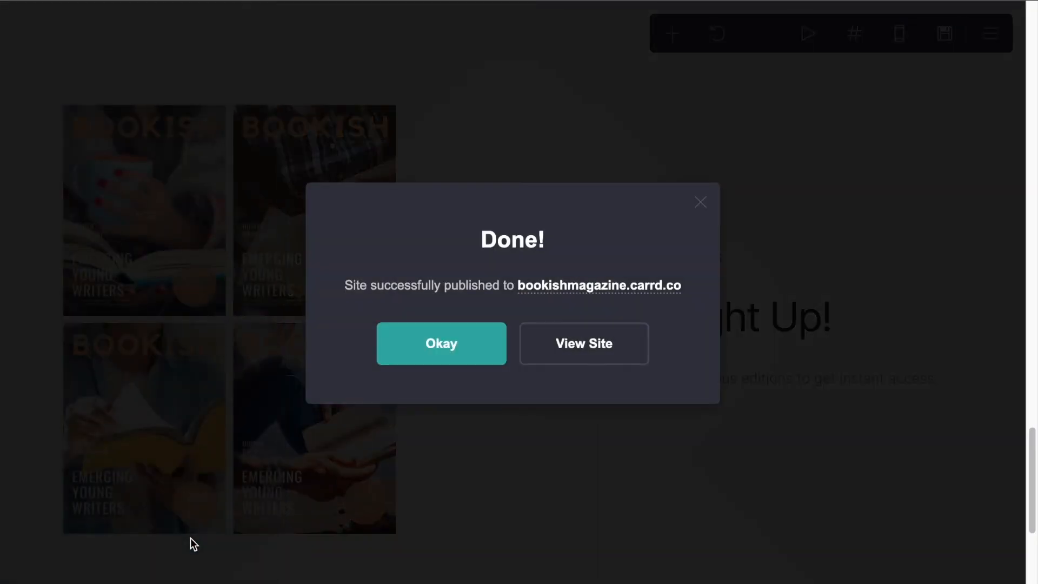
click(440, 357)
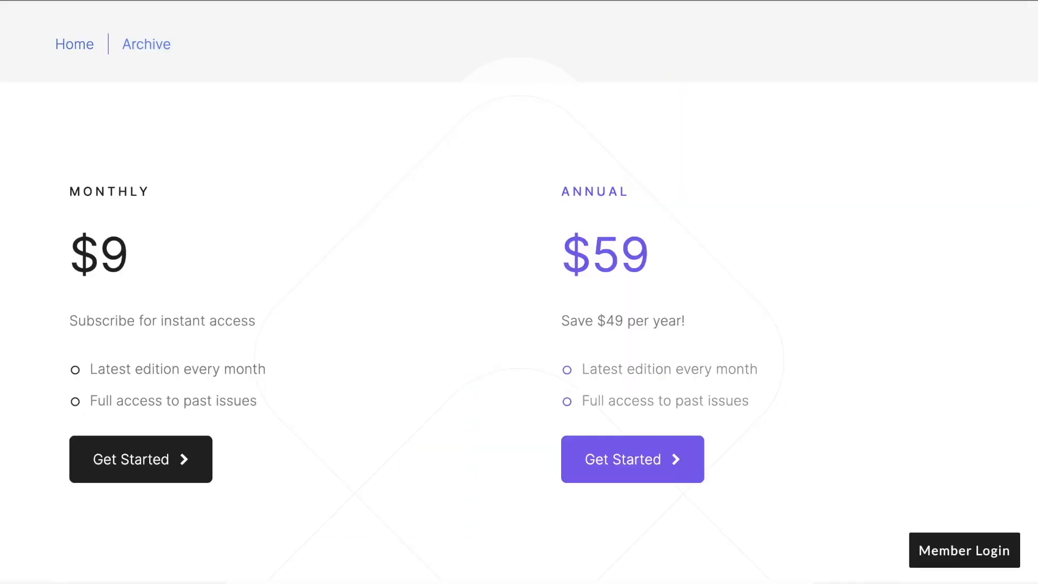
- Reload the live magazine site and check what logged-out visitors see on the home, pricing, archive and latest edition sections
key(ctrl+r)
click(69, 45)
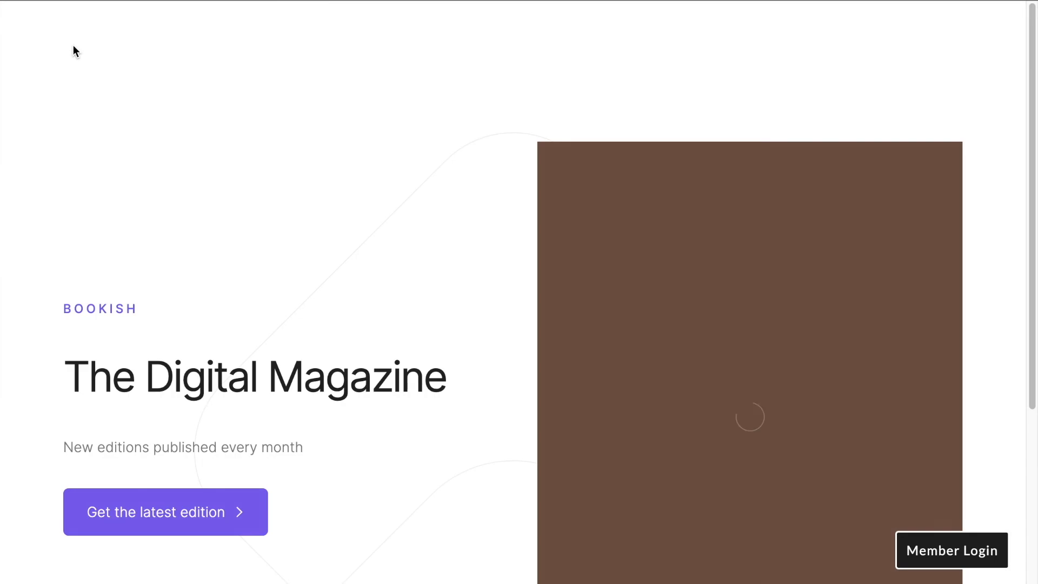
scroll(256, 316, down, 1)
scroll(257, 316, down, 1)
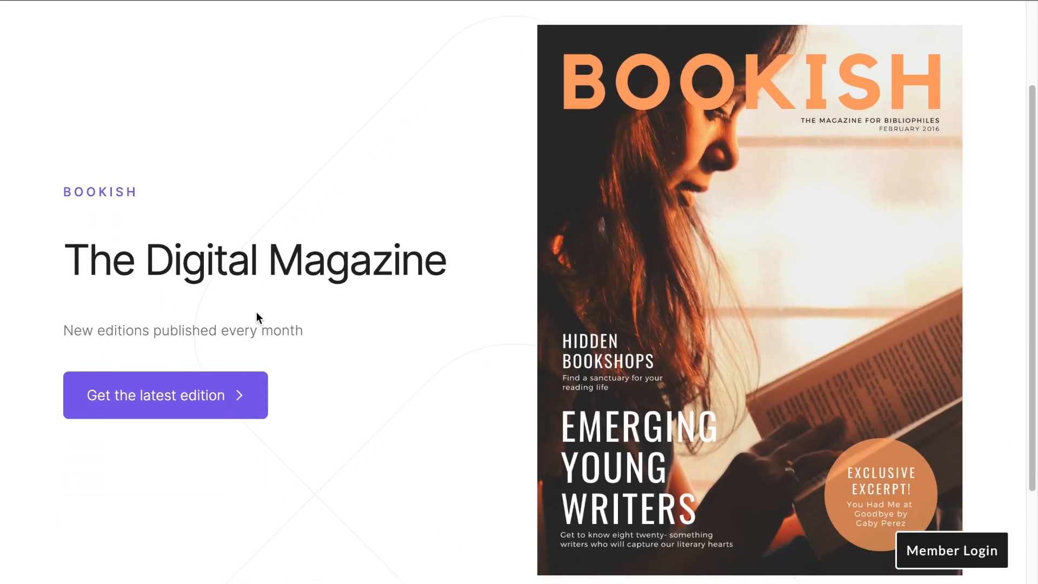
click(196, 396)
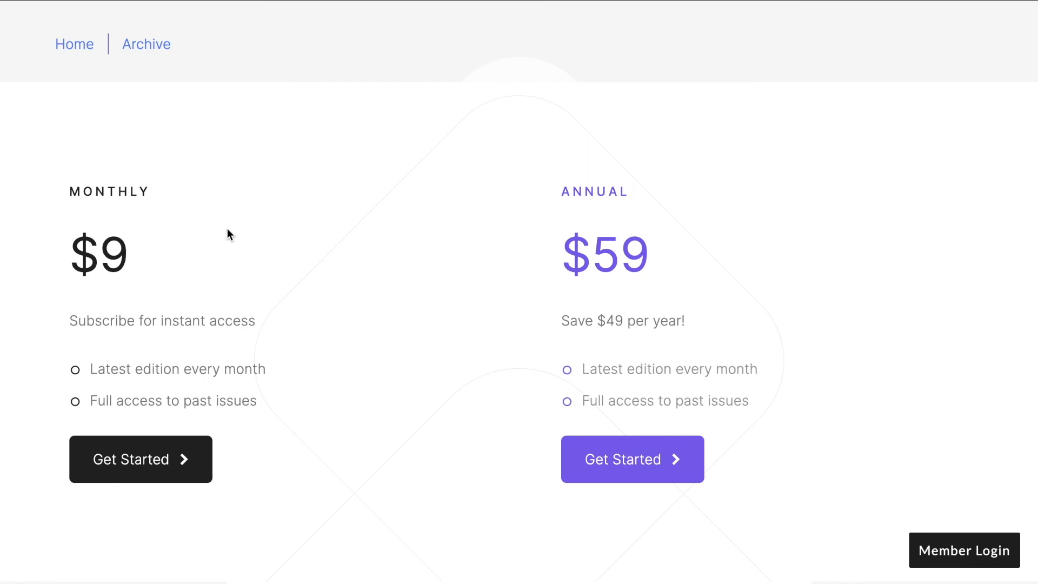
click(150, 48)
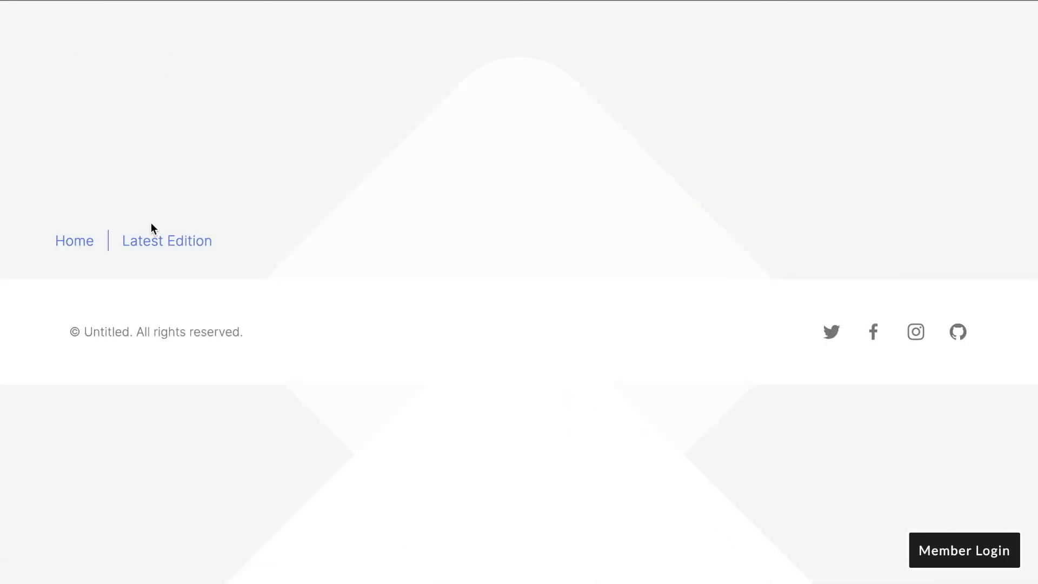
click(151, 240)
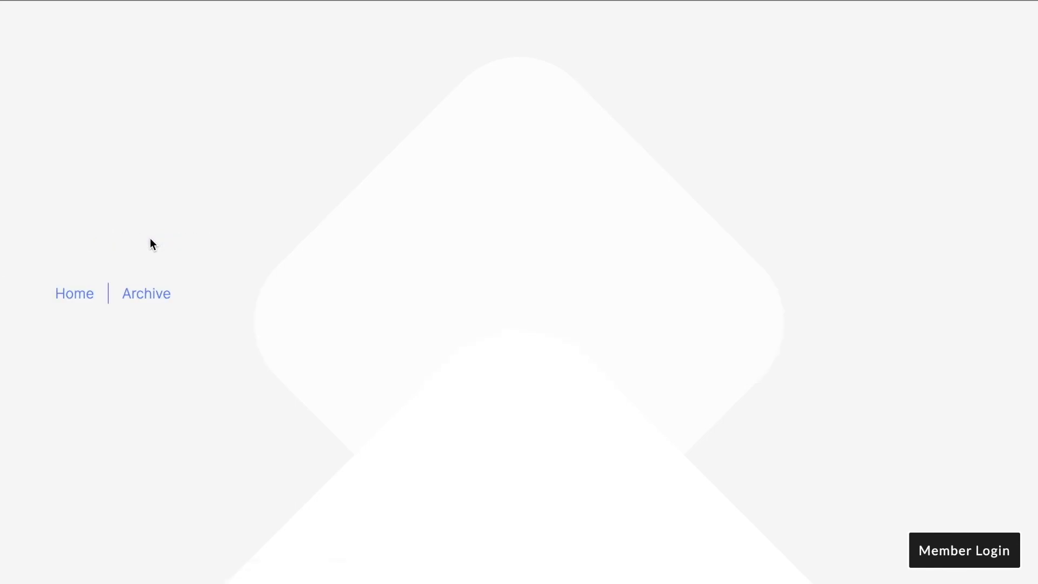
click(83, 295)
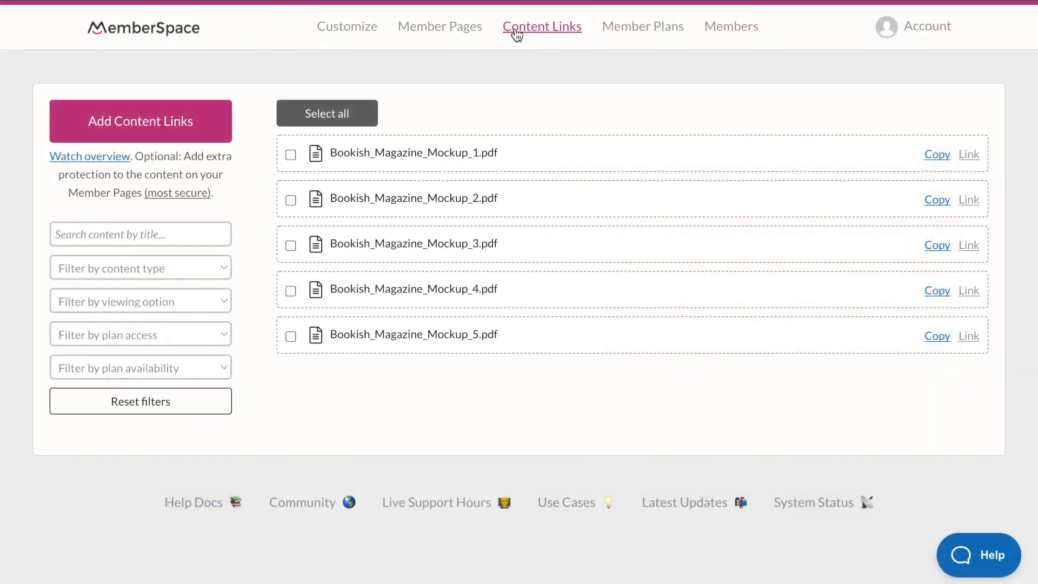
- Start a new member plan of the type Free (no payment) and name it Free
click(624, 36)
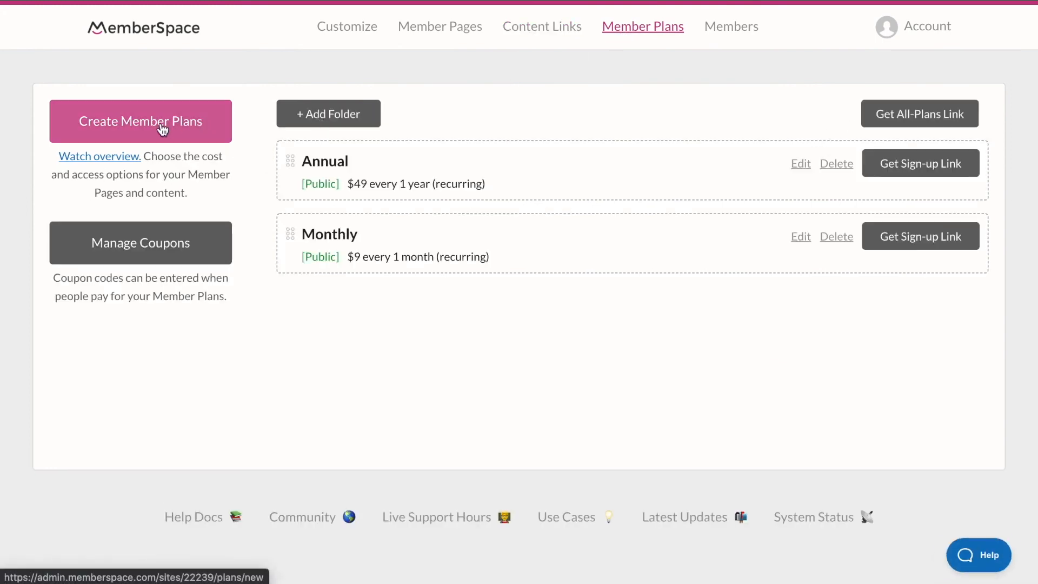
click(192, 127)
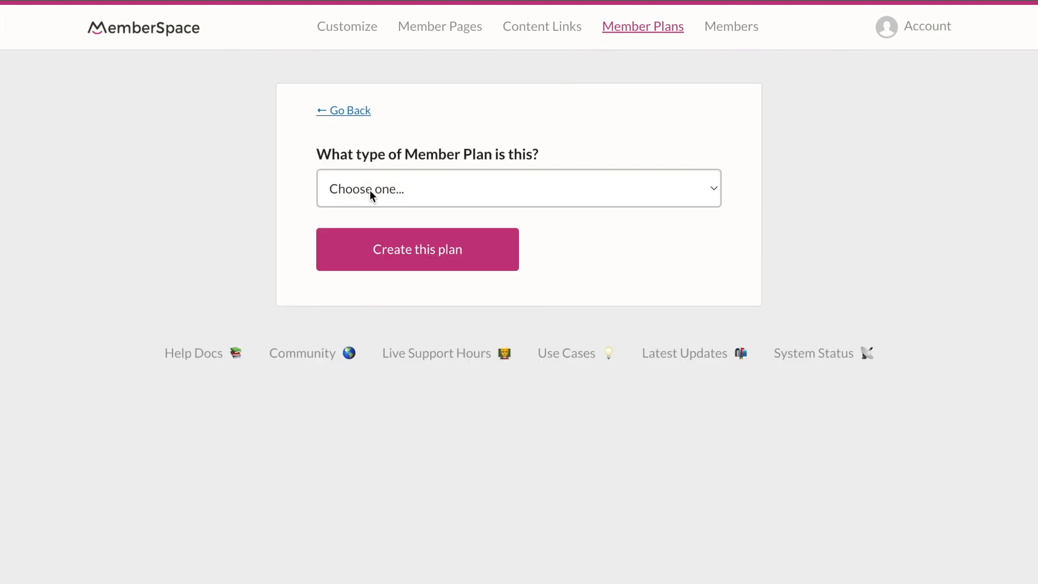
click(440, 197)
click(423, 203)
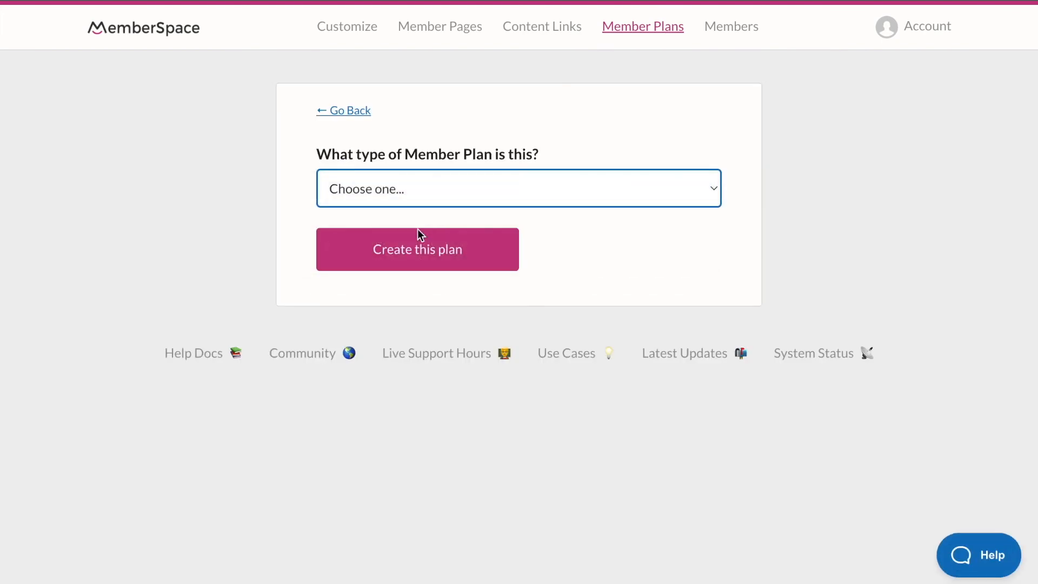
click(408, 270)
text(Free)
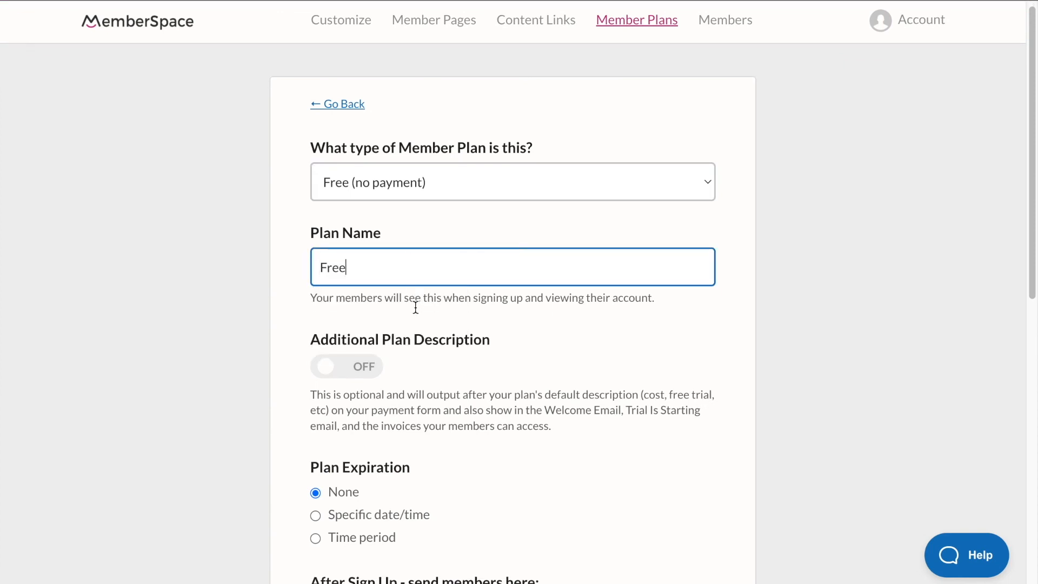
scroll(416, 306, down, 4)
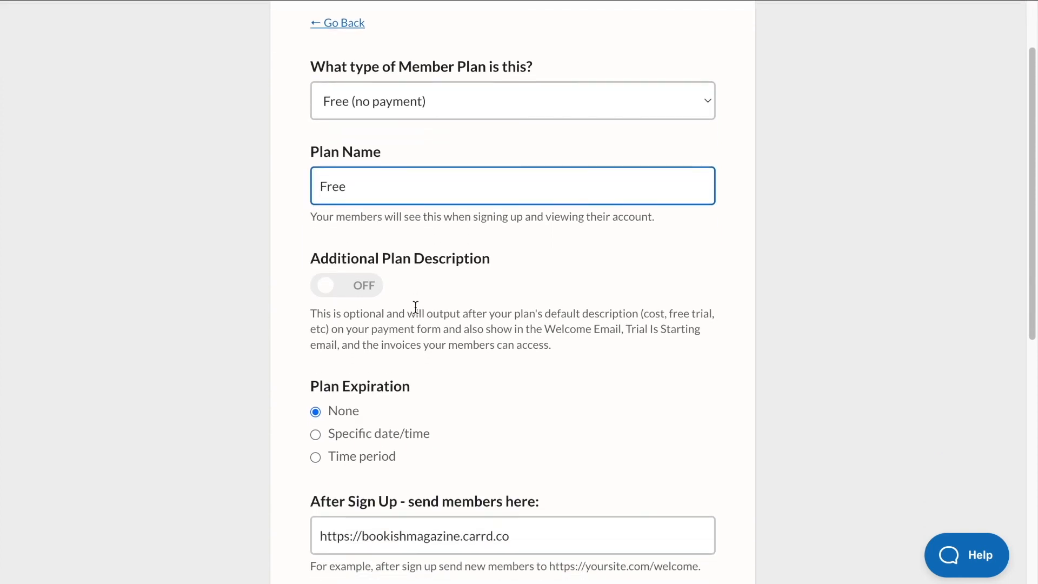
scroll(480, 313, down, 4)
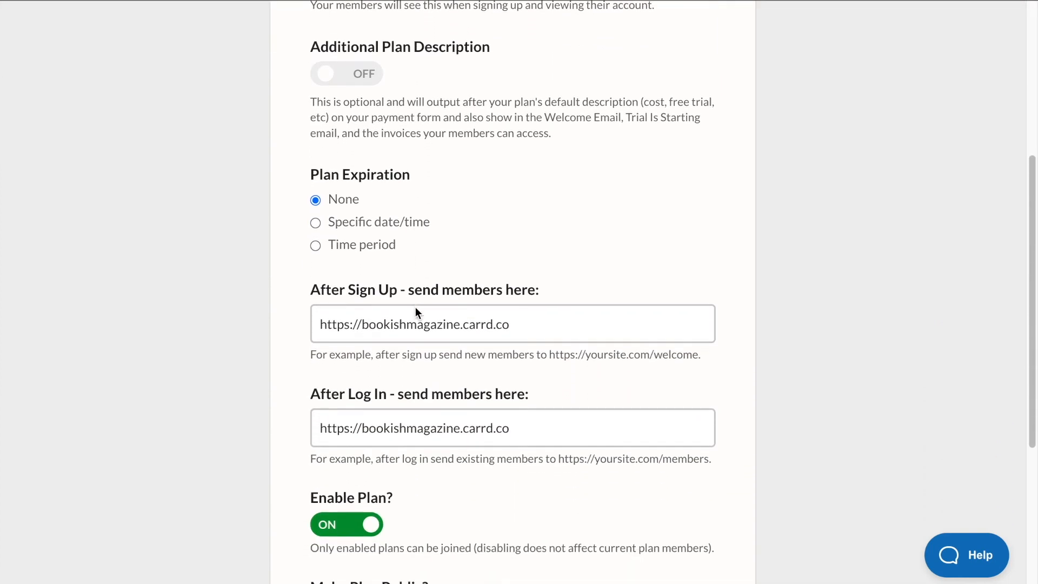
click(559, 248)
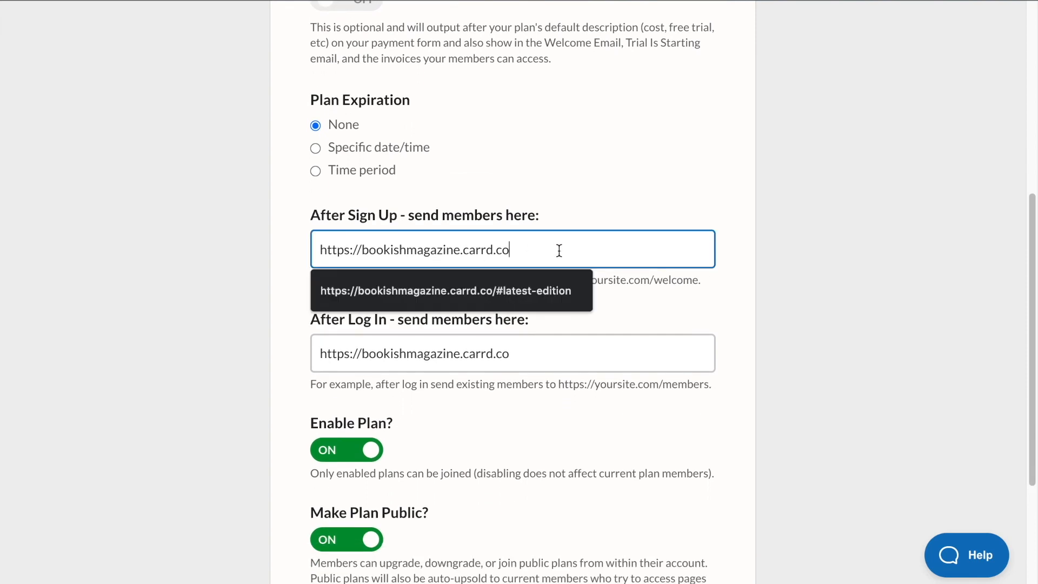
click(544, 297)
click(544, 349)
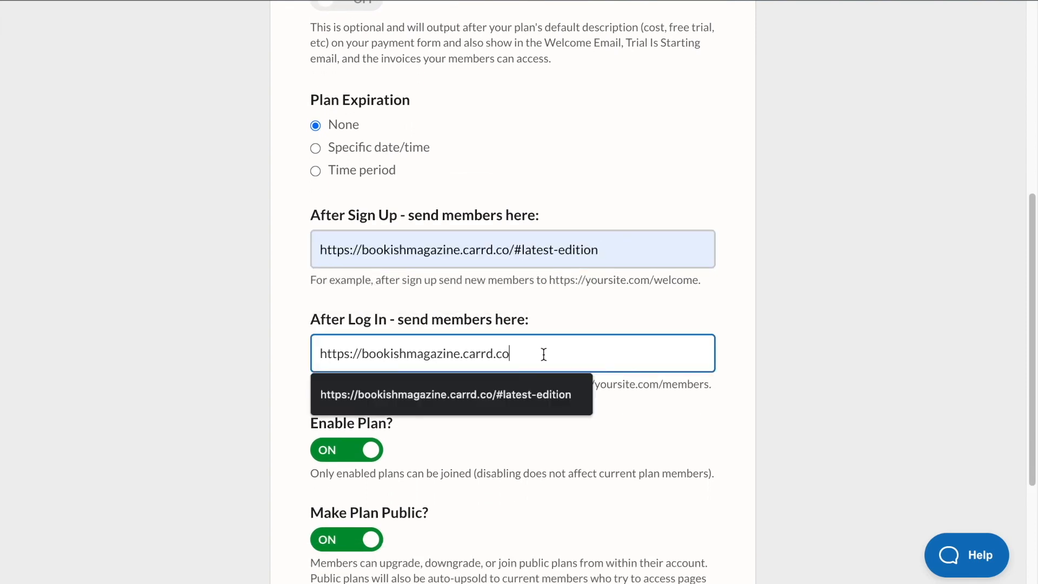
click(521, 394)
scroll(525, 398, down, 2)
scroll(524, 399, down, 2)
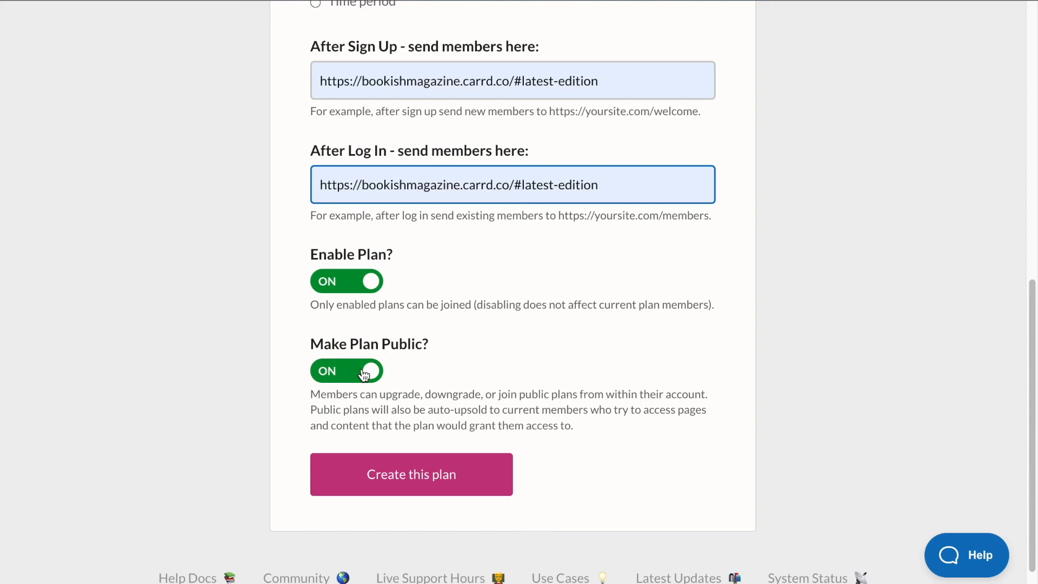
click(417, 473)
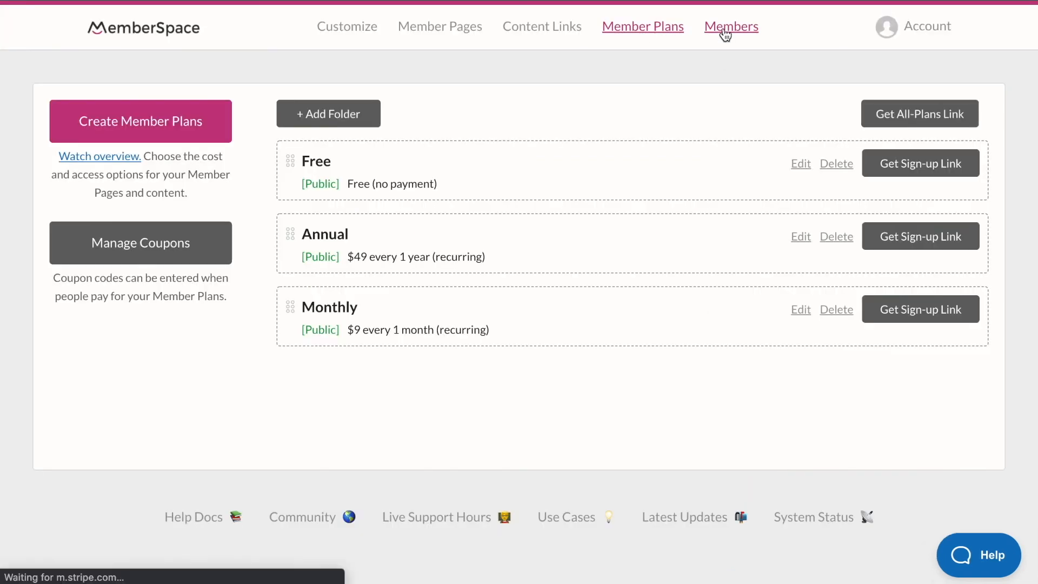
- Invite a new member, and accept the invitation on the magazine site by entering the account password
click(725, 32)
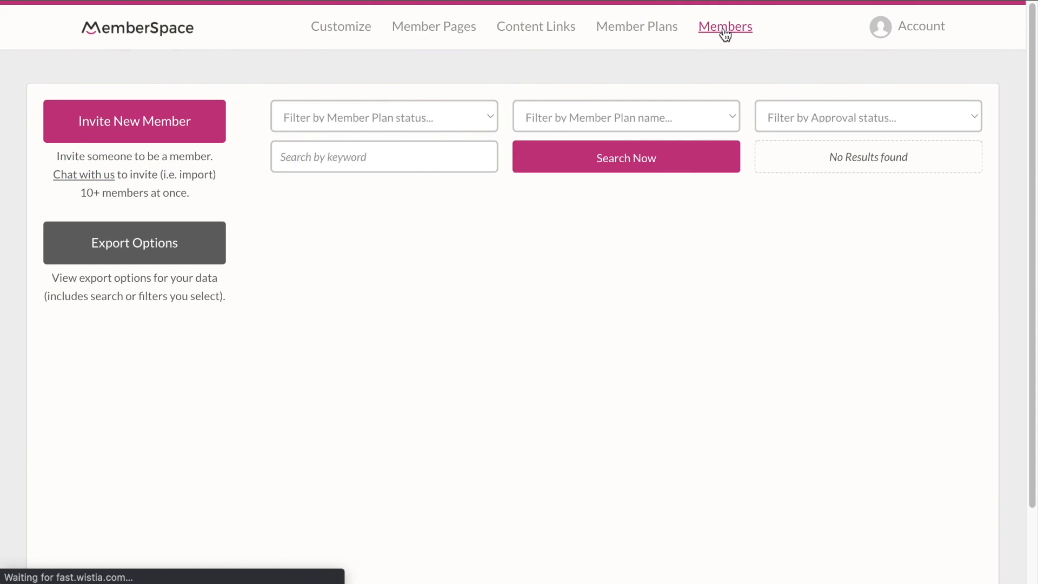
click(130, 121)
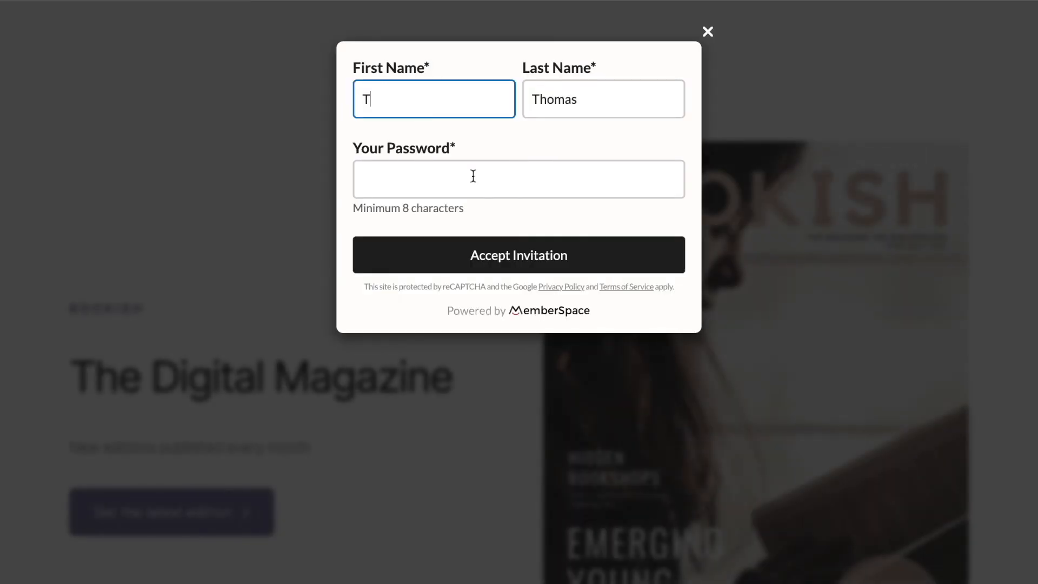
click(473, 176)
text(••••)
key(BackSpace)
key(BackSpace)
key(BackSpace)
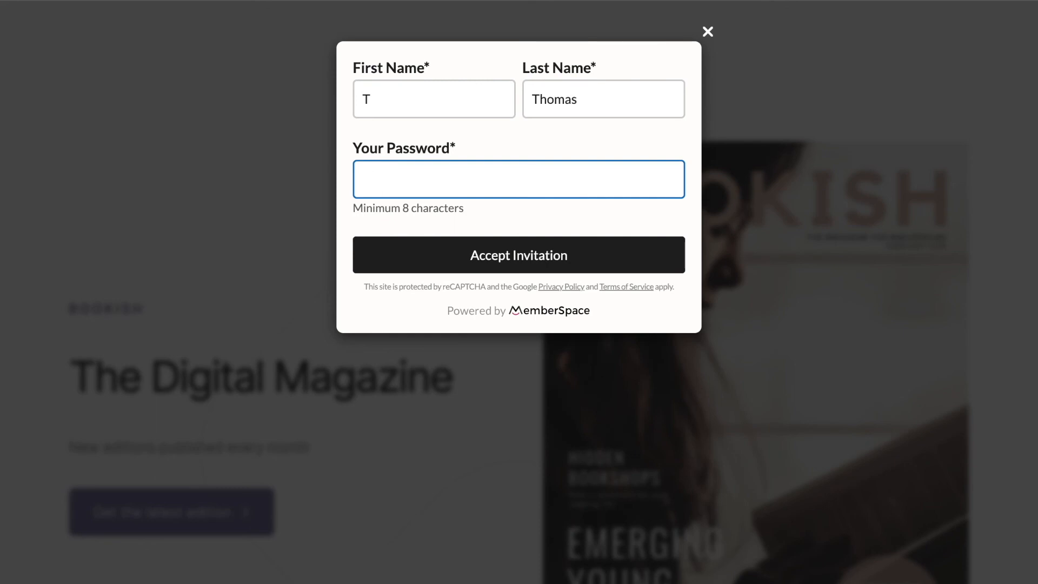
text(•••••••••)
click(535, 257)
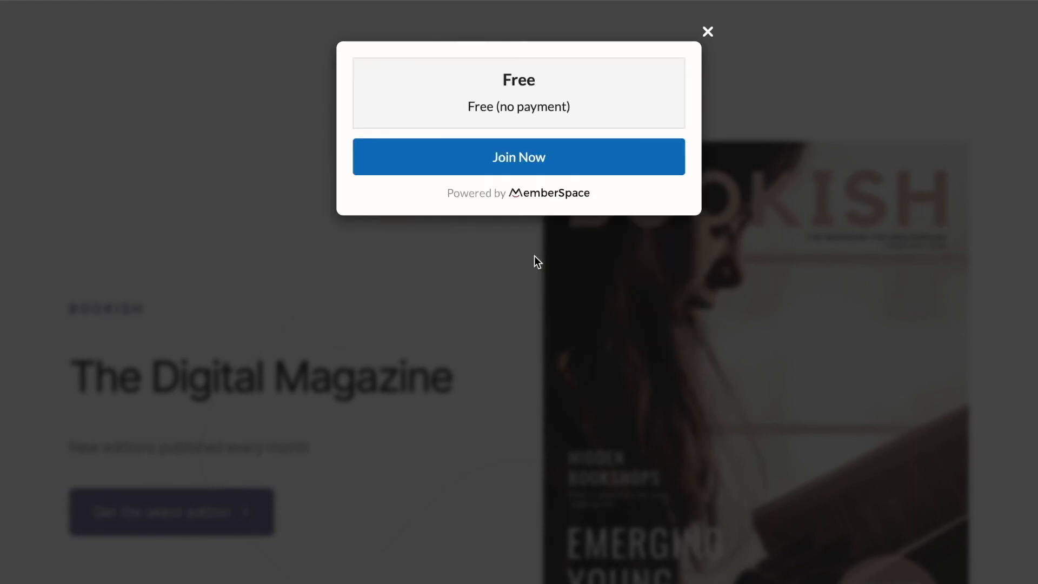
- Join the Free plan as the invited member, access the content and look over the February 2022 edition page
click(523, 156)
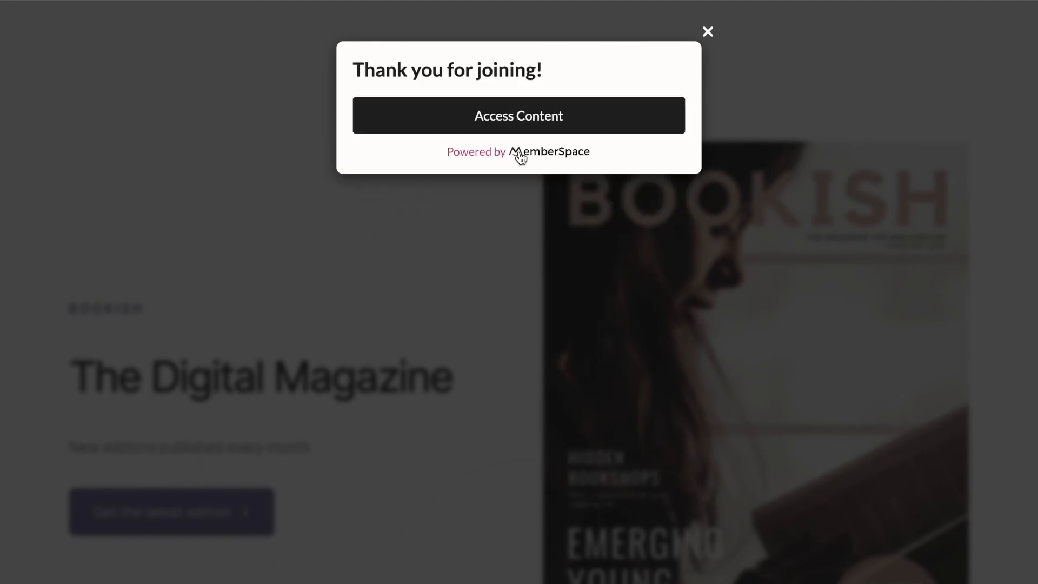
click(523, 116)
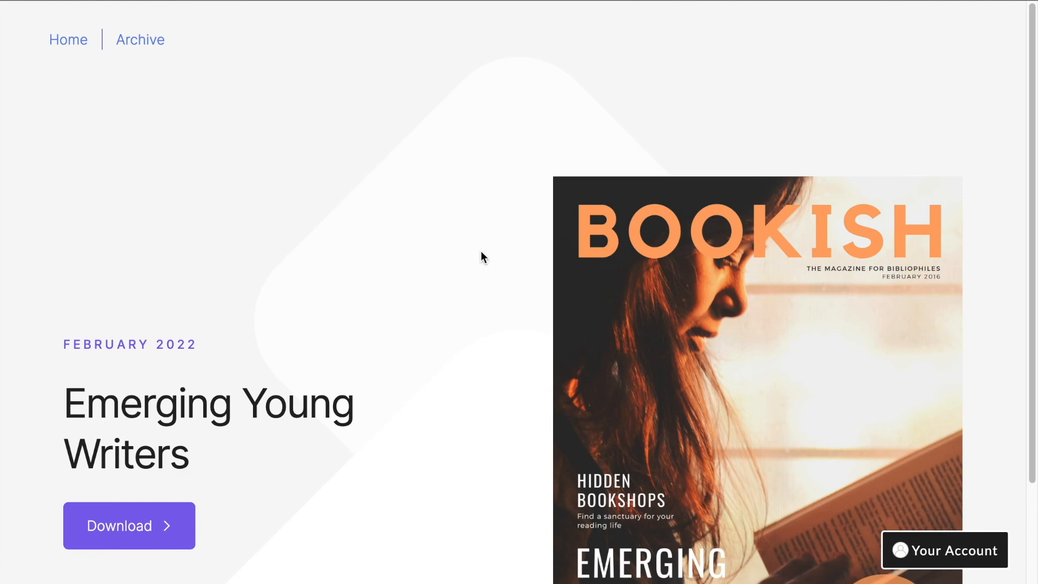
scroll(472, 176, down, 1)
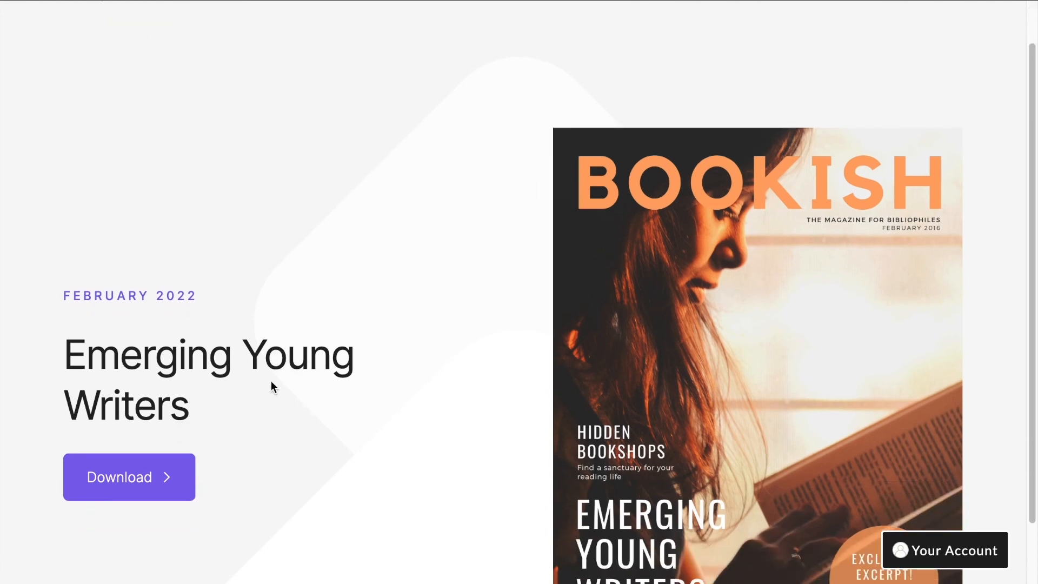
scroll(271, 381, down, 1)
scroll(271, 380, up, 2)
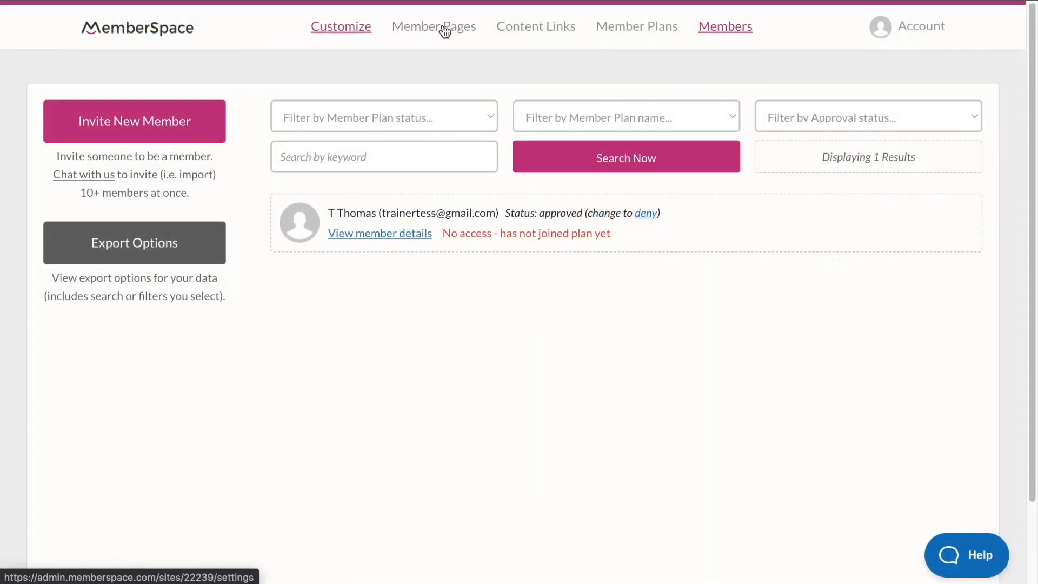
- Add plan access for Free, Annual and Monthly to all five Bookish_Magazine_Mockup PDF content links in MemberSpace
click(515, 34)
click(390, 155)
click(291, 200)
click(291, 245)
click(291, 291)
click(290, 336)
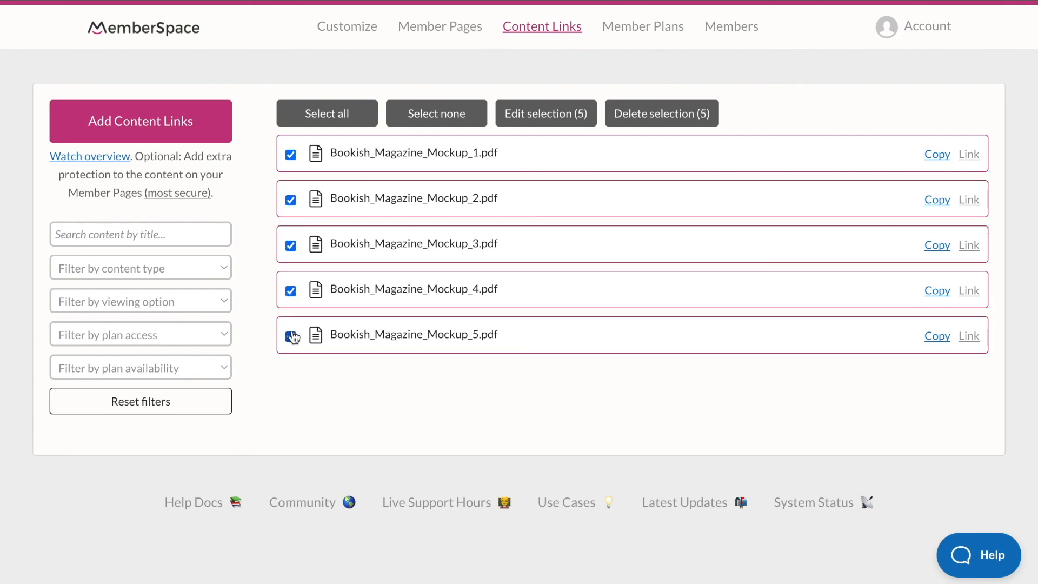
click(553, 116)
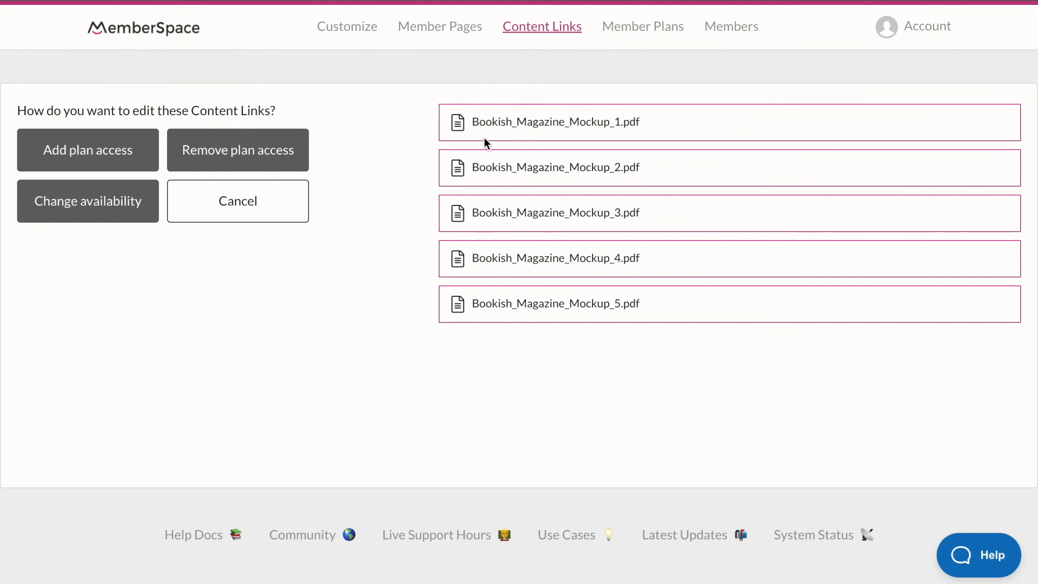
click(88, 154)
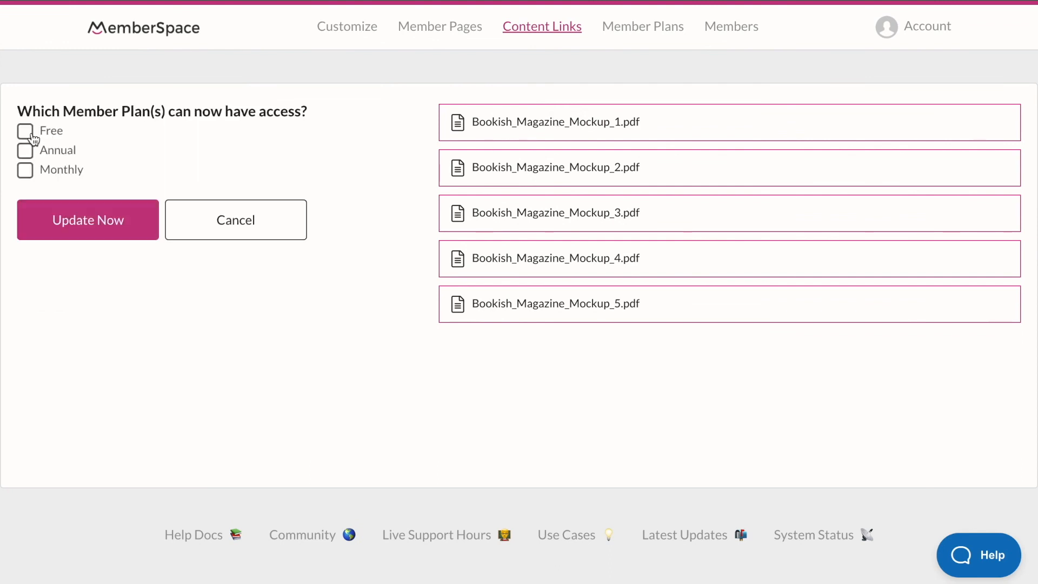
click(25, 150)
click(25, 169)
click(96, 216)
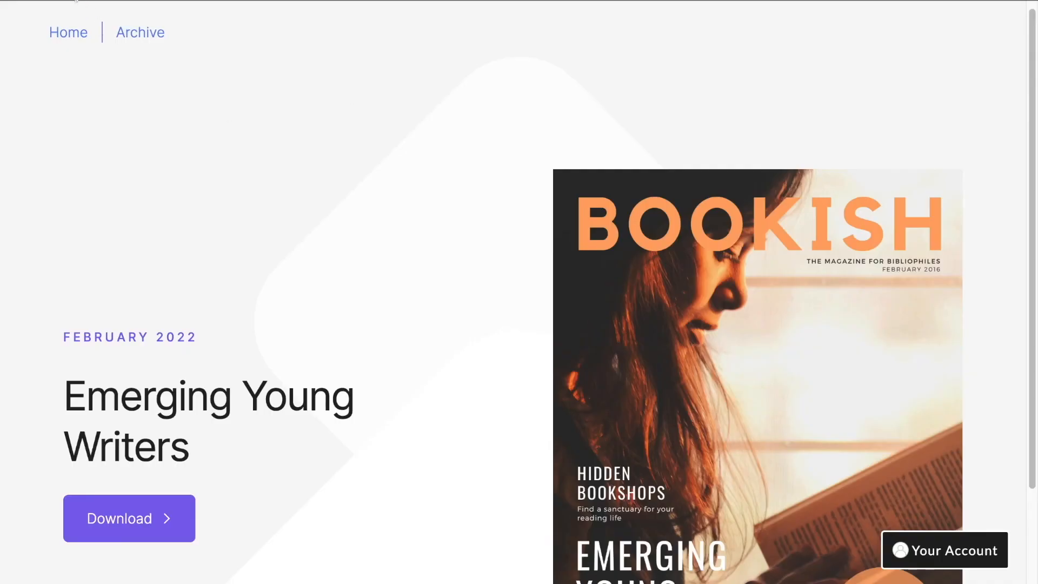
- Reload the live magazine site as the logged-in member and check the home, pricing and archive sections
click(76, 1)
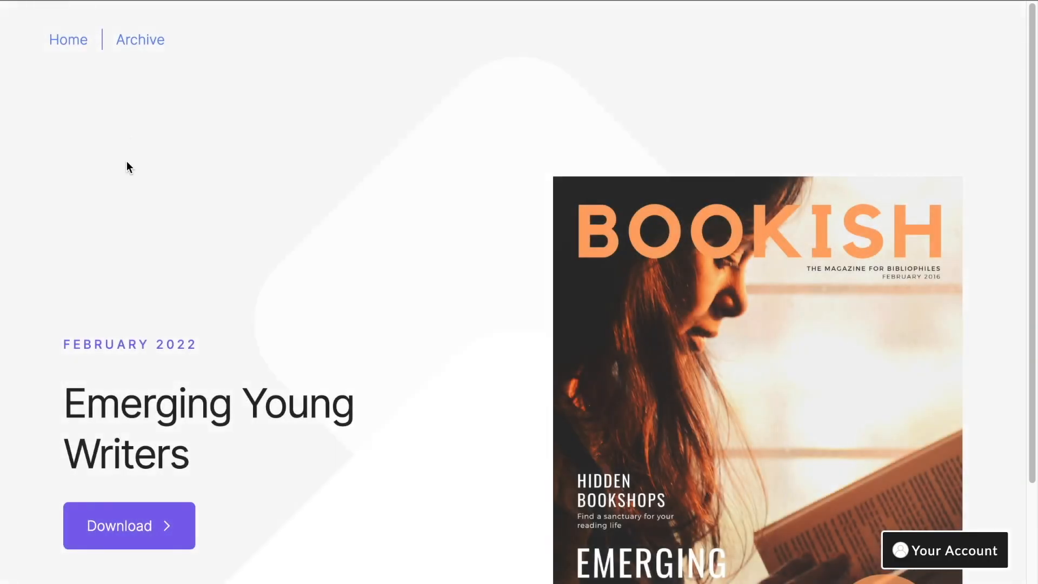
click(70, 40)
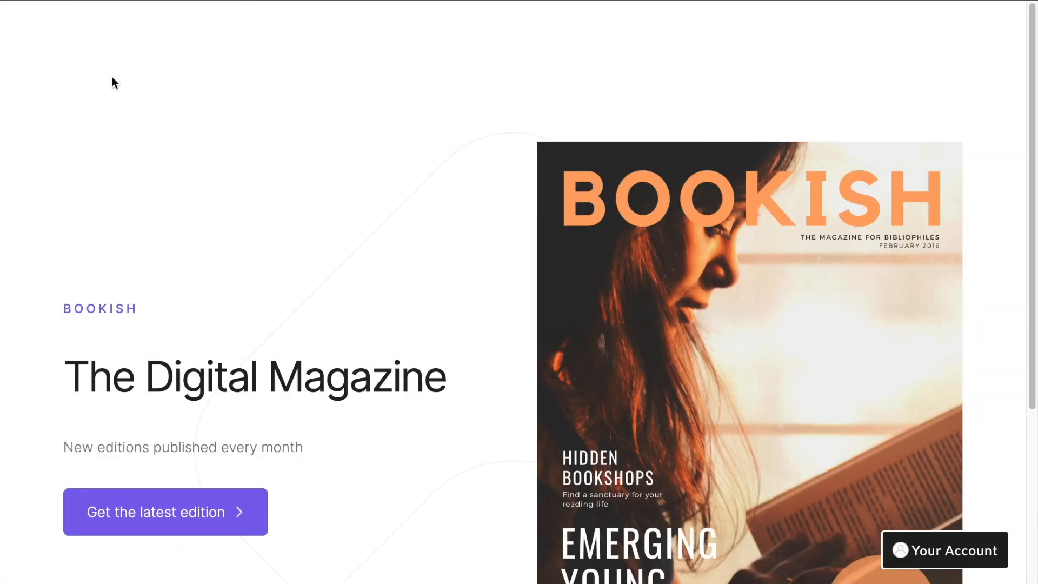
scroll(232, 252, down, 1)
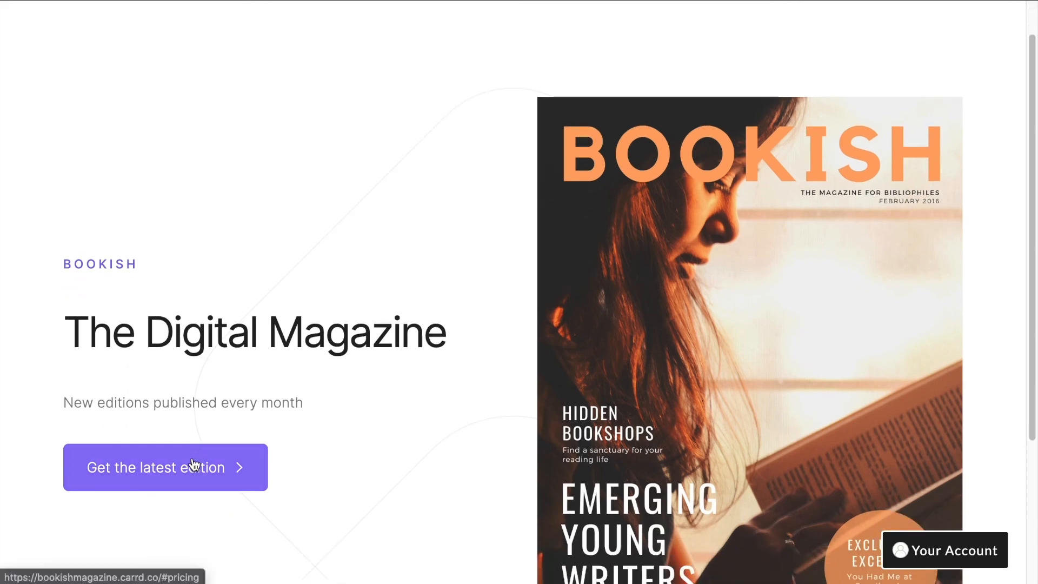
click(194, 465)
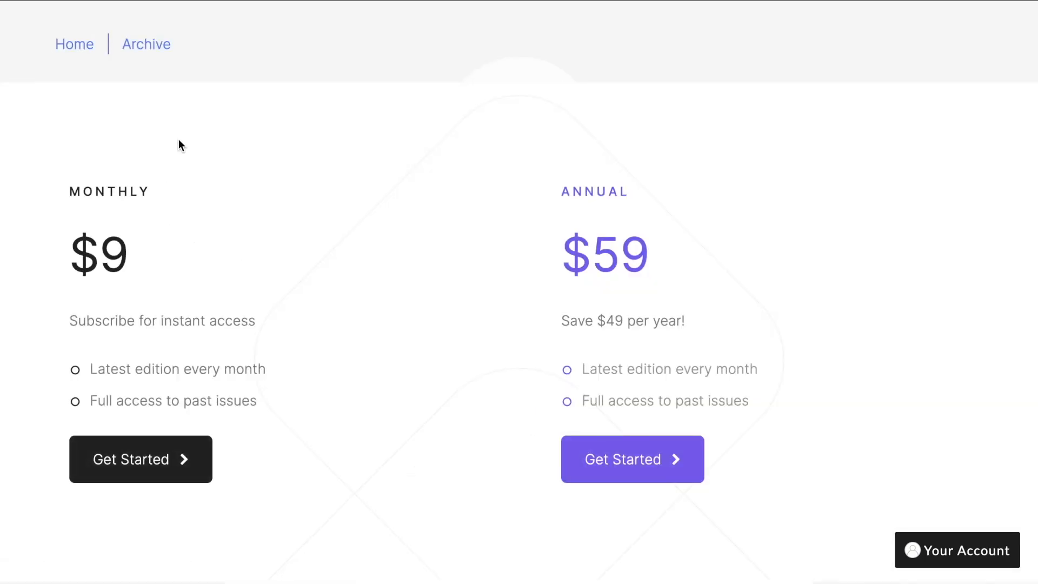
click(148, 459)
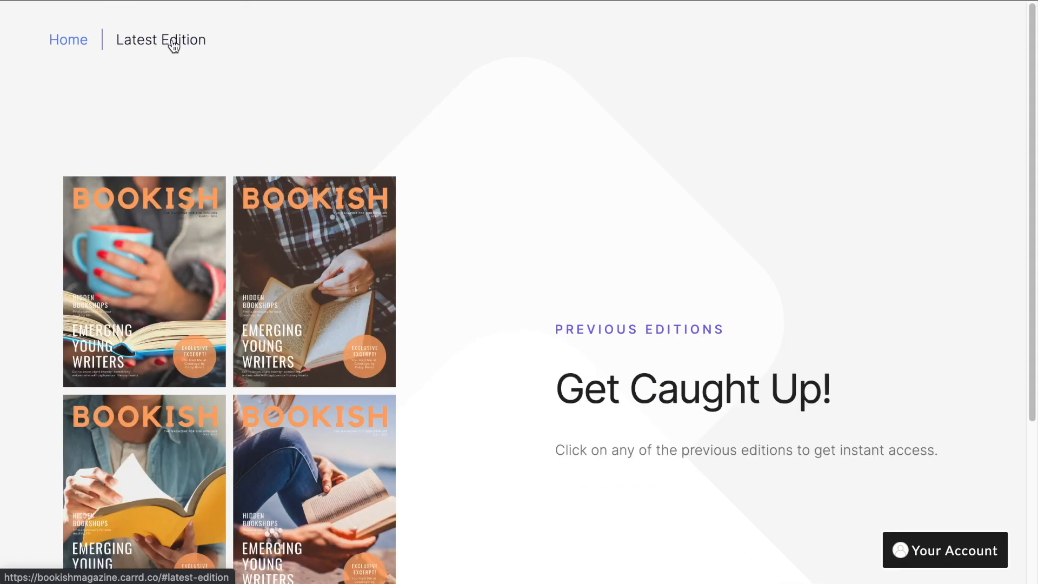
scroll(360, 234, down, 1)
scroll(360, 233, up, 1)
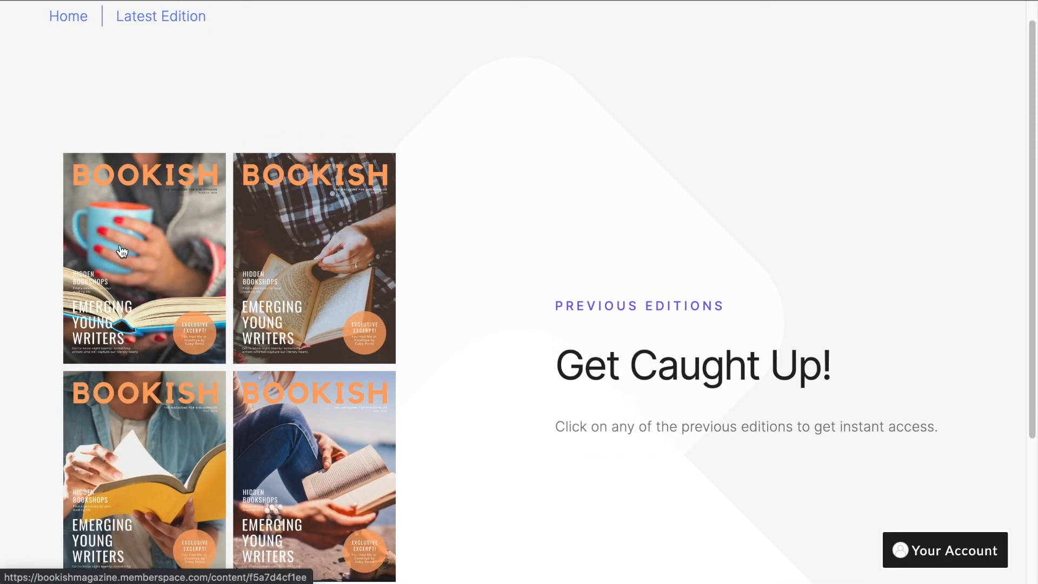
- Test the first two covers in the previous editions gallery by downloading their PDFs, dismissing the blocked pop-up notice
click(141, 242)
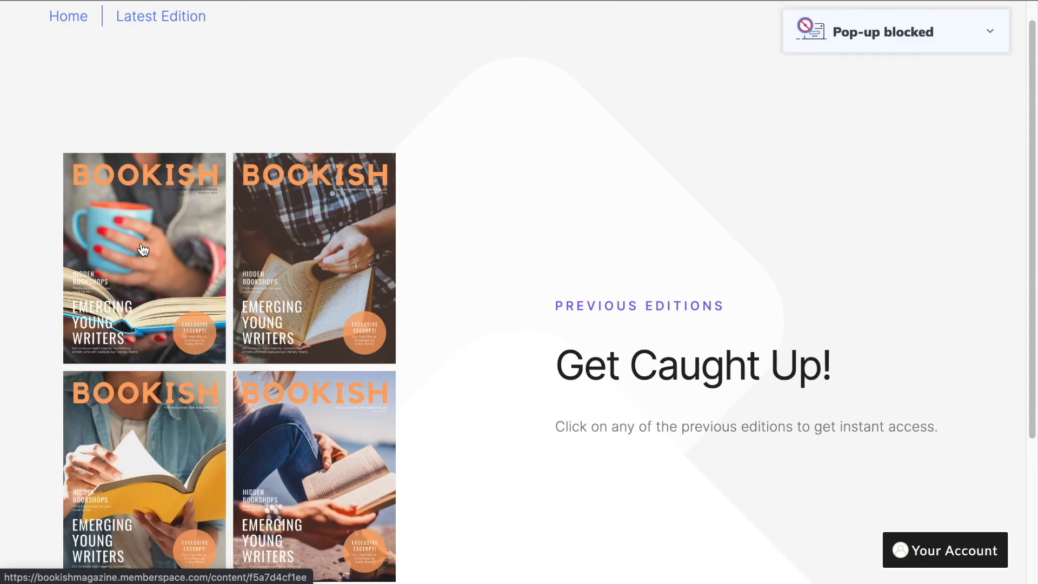
click(990, 30)
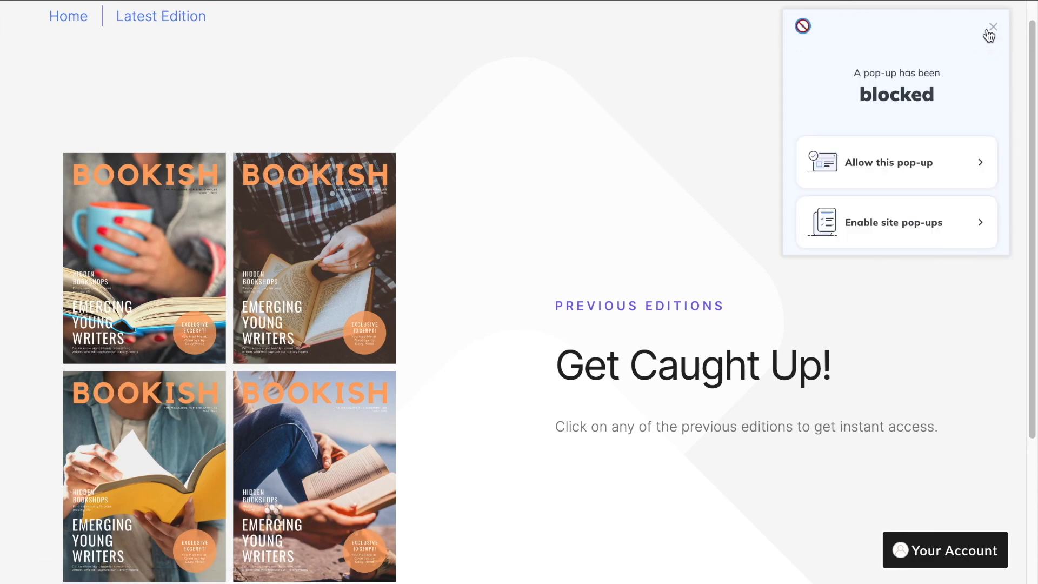
click(340, 204)
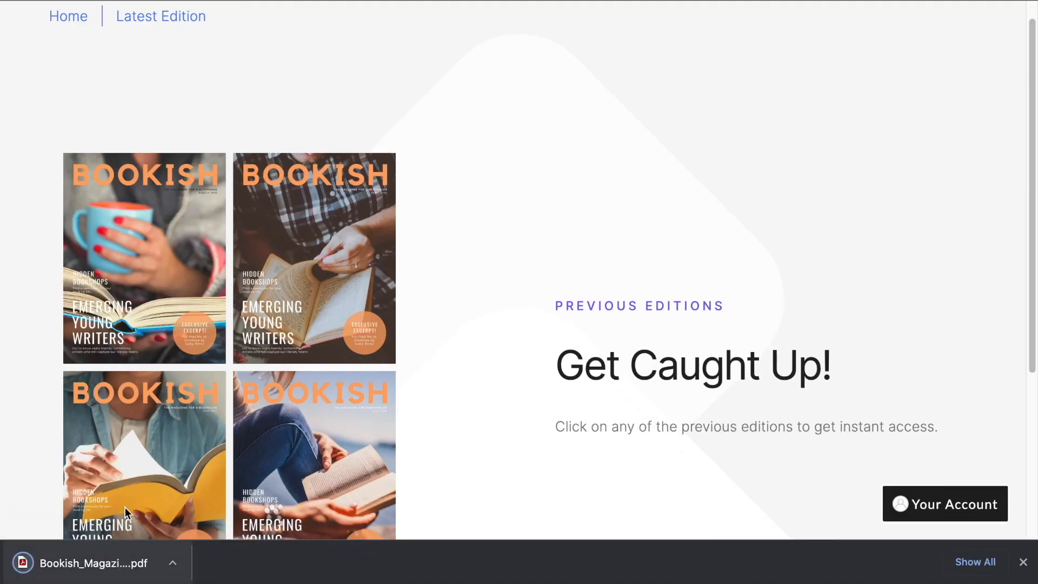
click(168, 254)
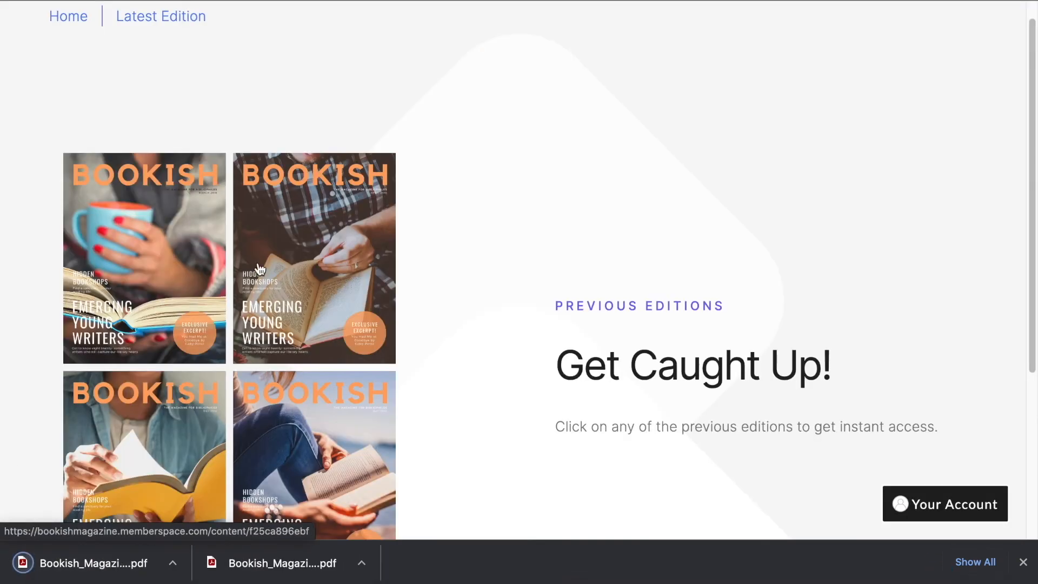
- Go to the latest edition section and download the February 2022 magazine PDF
scroll(168, 254, down, 1)
scroll(178, 162, up, 2)
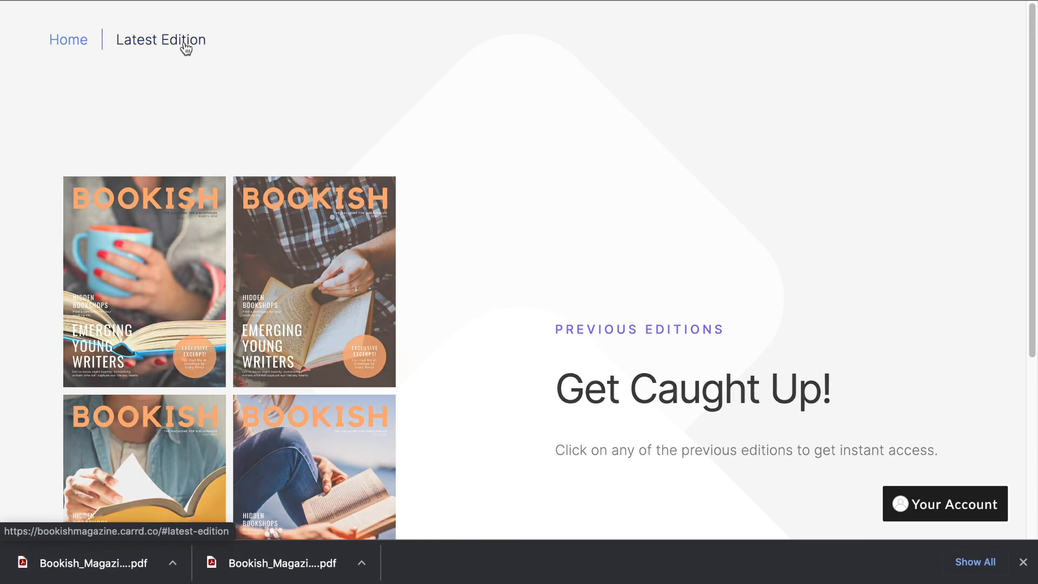
click(185, 43)
scroll(219, 204, down, 1)
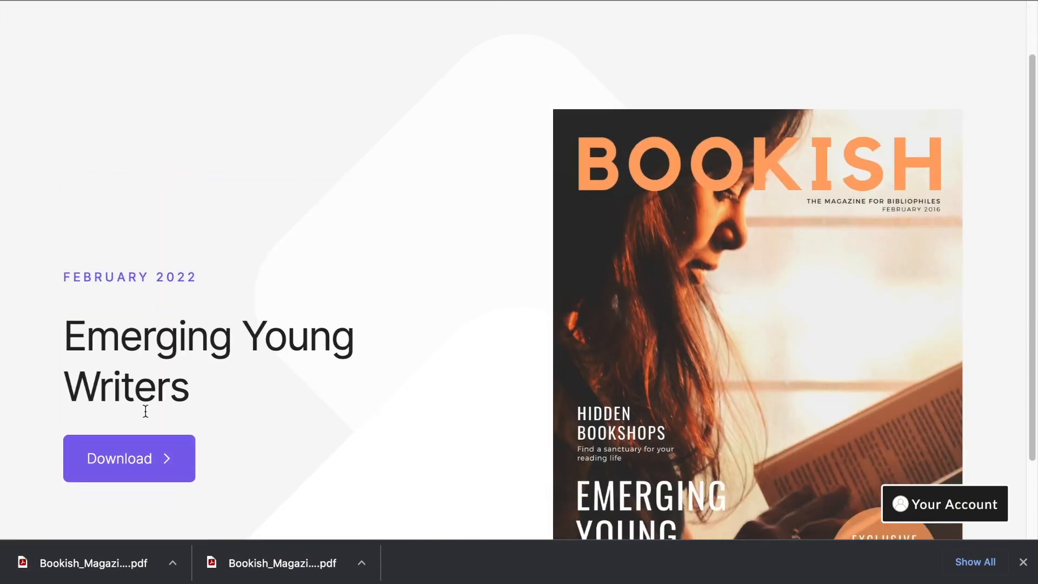
click(139, 455)
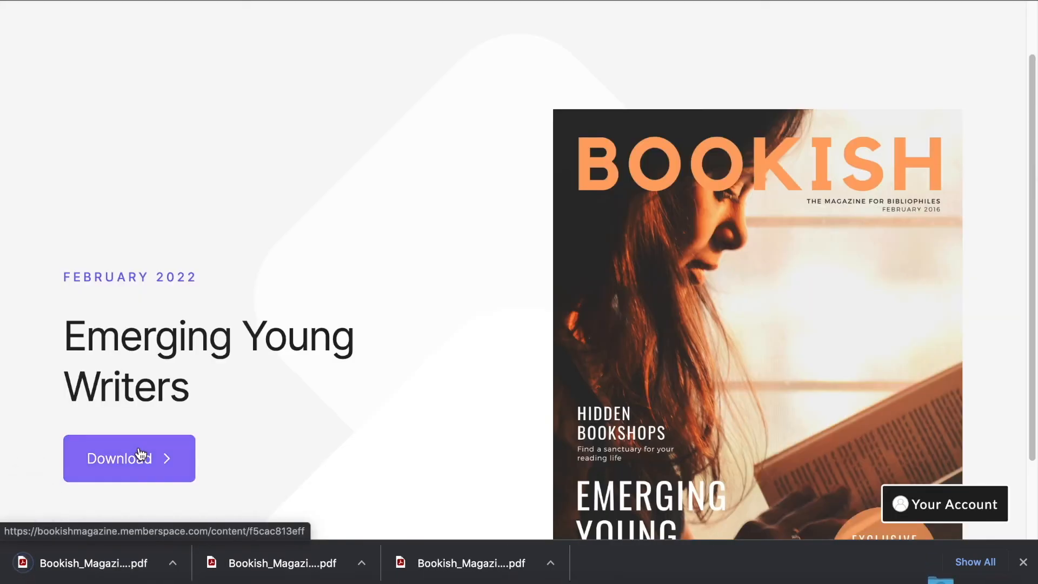
- Open the downloaded Bookish_Magazine_Mockup_1.pdf, view its second and third pages, and return to the live magazine site
click(118, 564)
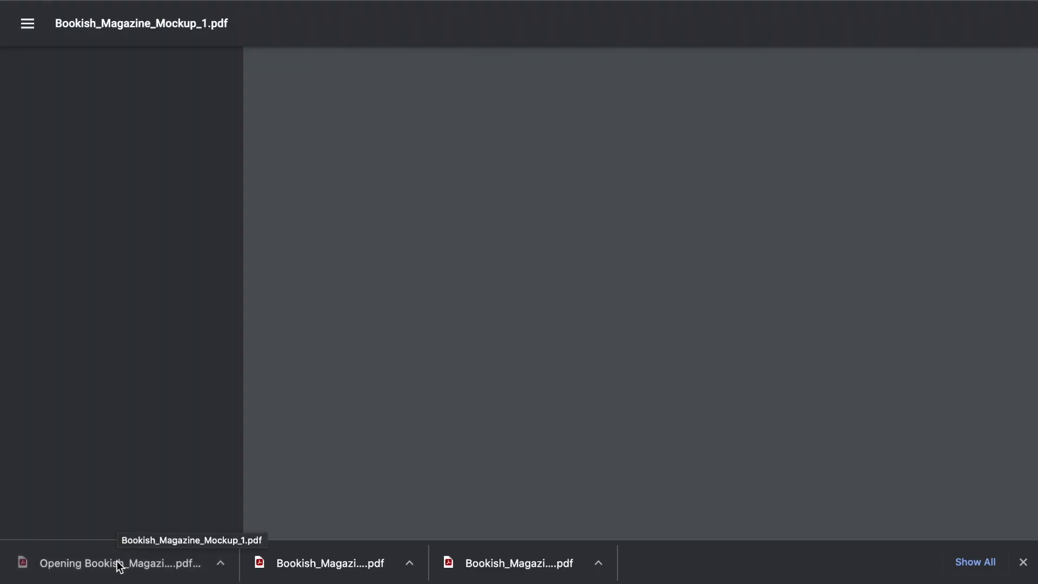
scroll(461, 394, down, 1)
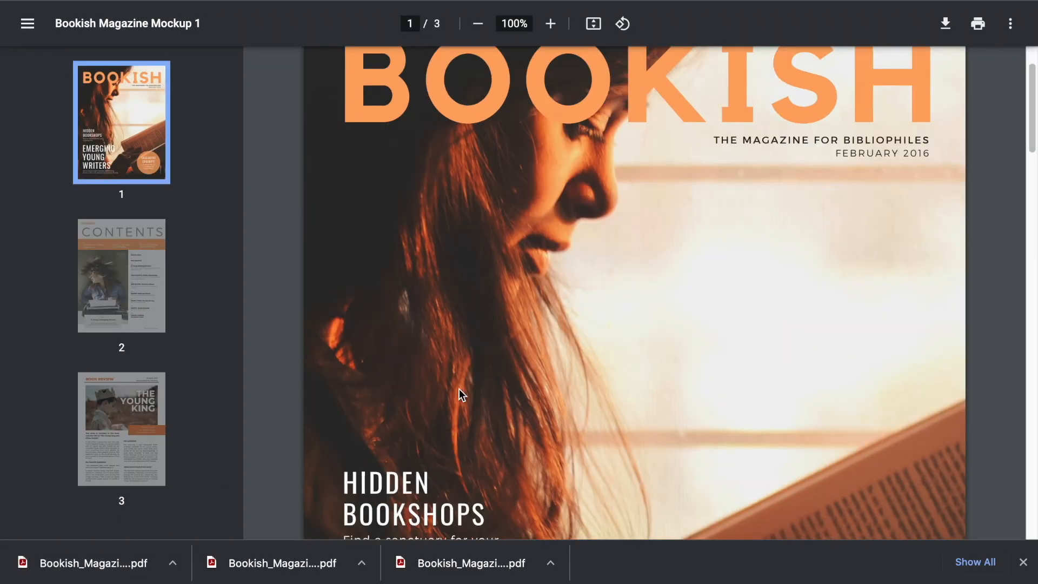
click(135, 317)
click(127, 400)
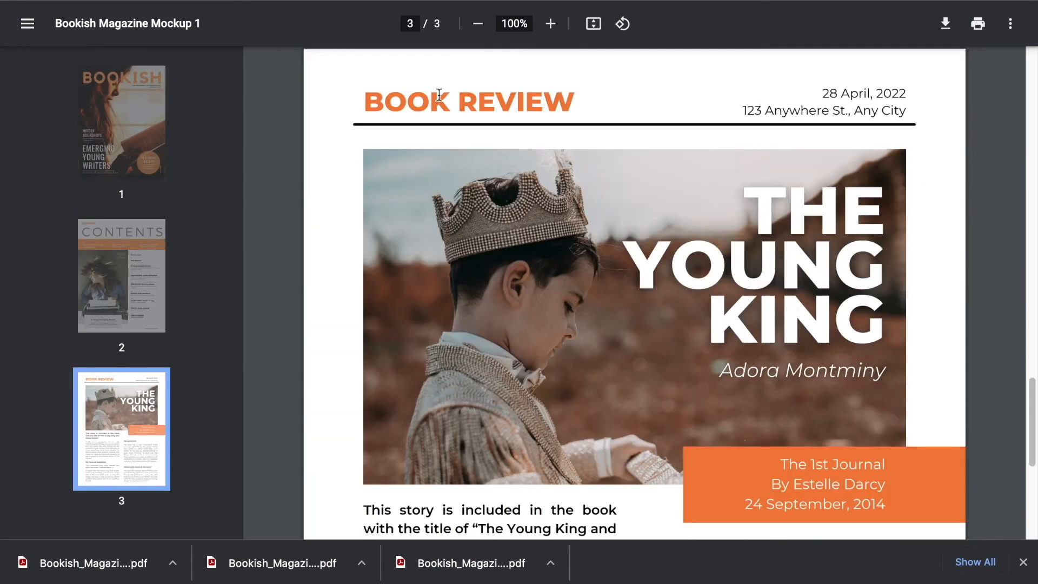
click(479, 0)
- Dismiss the list of downloaded files, review the member's account plans and profile options, and close the account window
scroll(473, 204, down, 1)
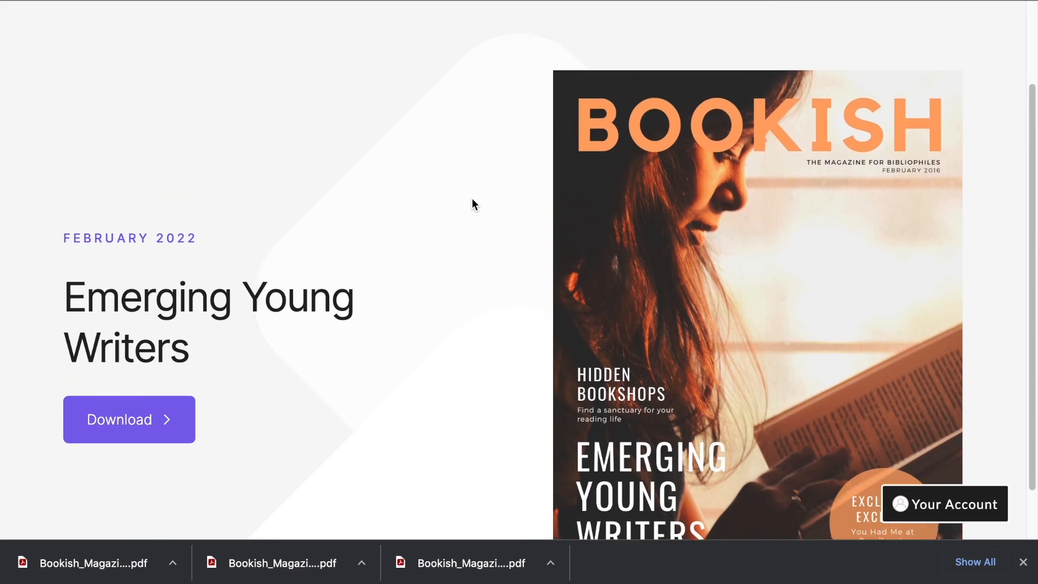
scroll(472, 204, up, 2)
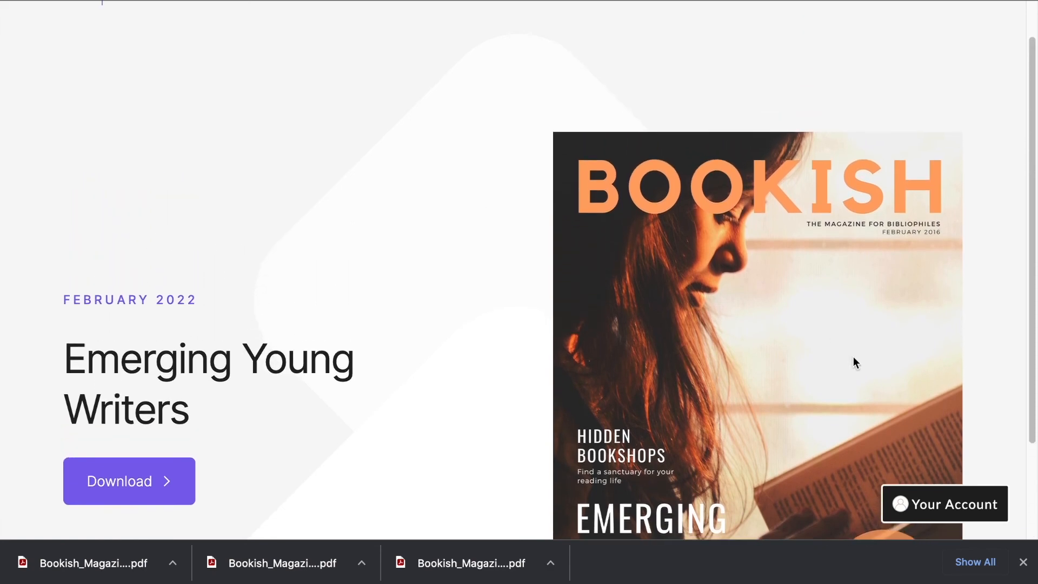
click(1023, 562)
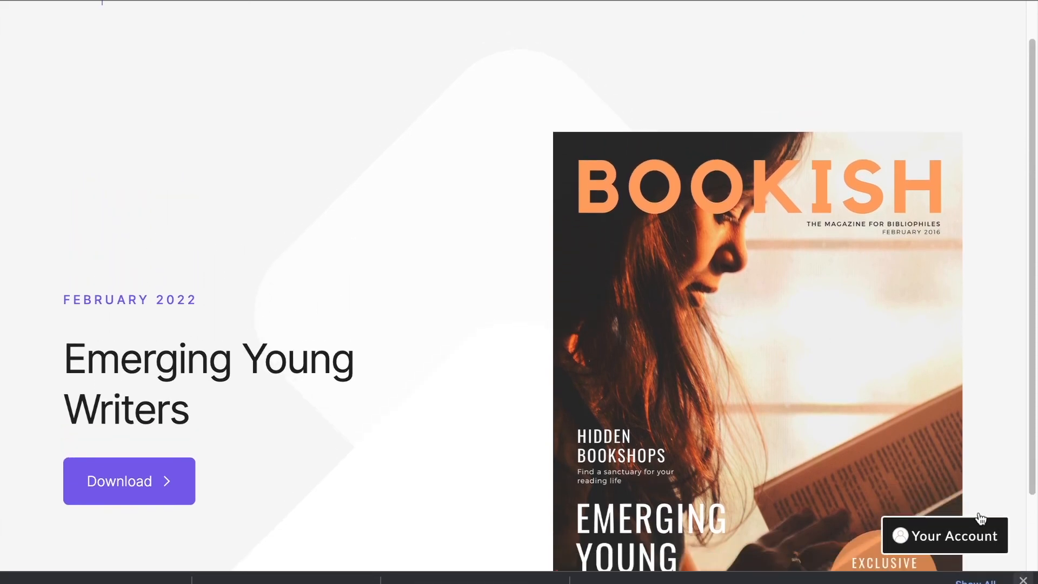
click(956, 542)
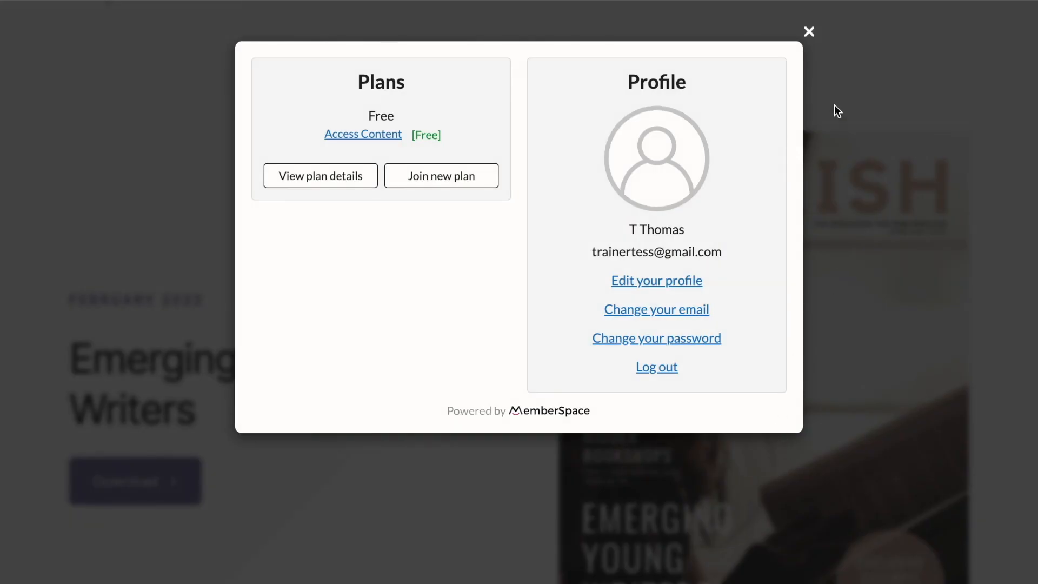
click(809, 32)
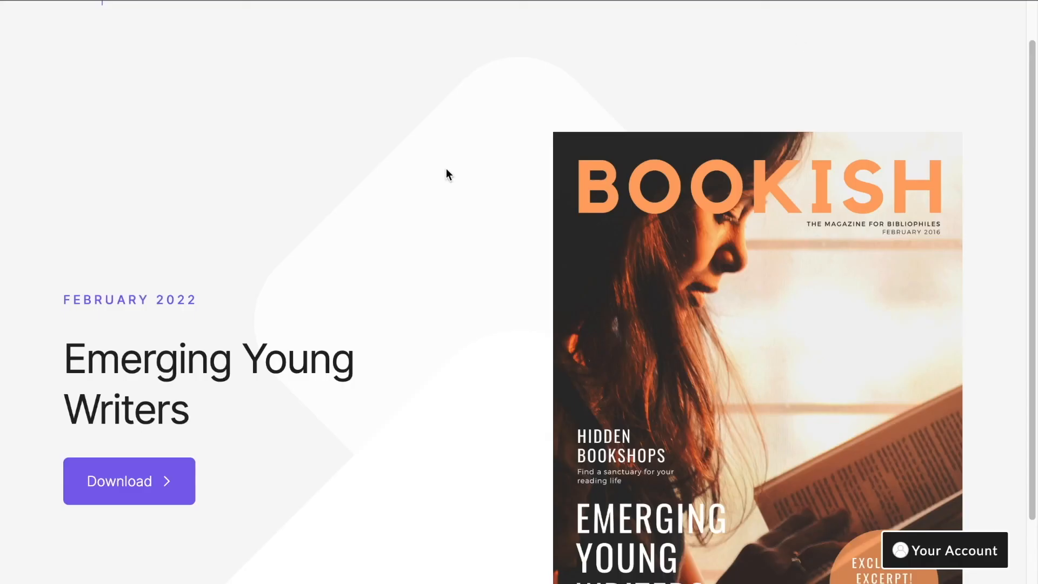